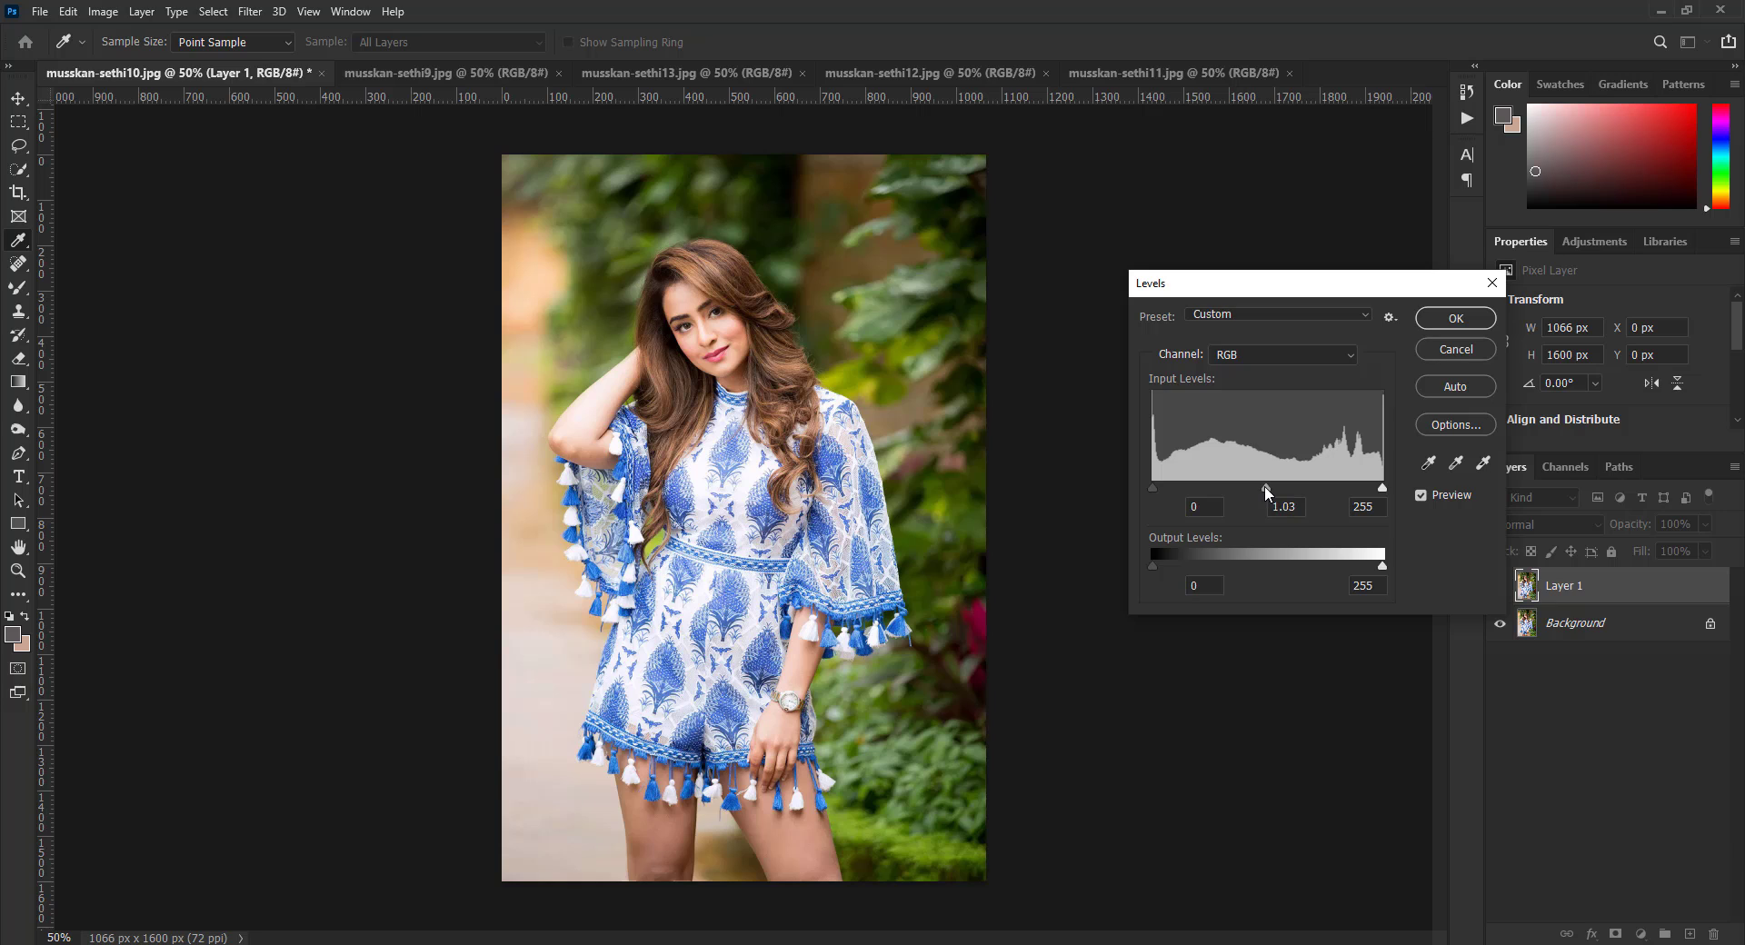
# Step: Brighten Layer 1's midtones with two Levels adjustments, applying a midtone value of 1.03 and another of 1.08
pyautogui.click(1456, 318)
pyautogui.press('v')
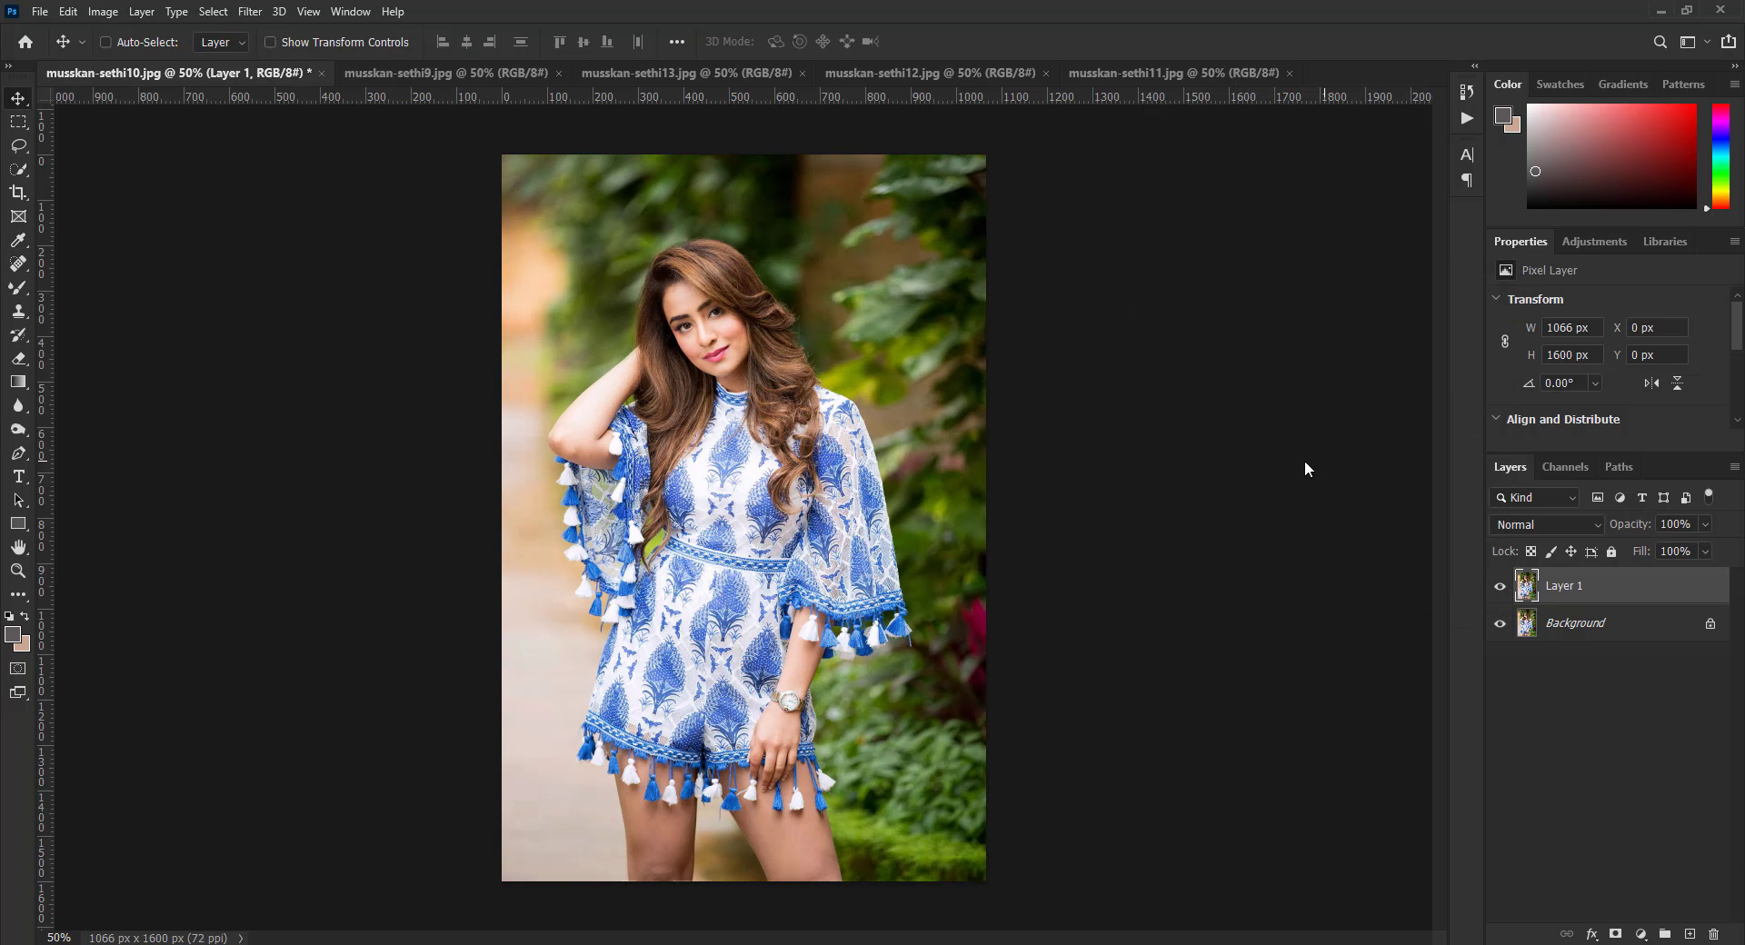
pyautogui.hotkey('ctrl', 'l')
pyautogui.moveTo(1268, 488); pyautogui.dragTo(1264, 488)
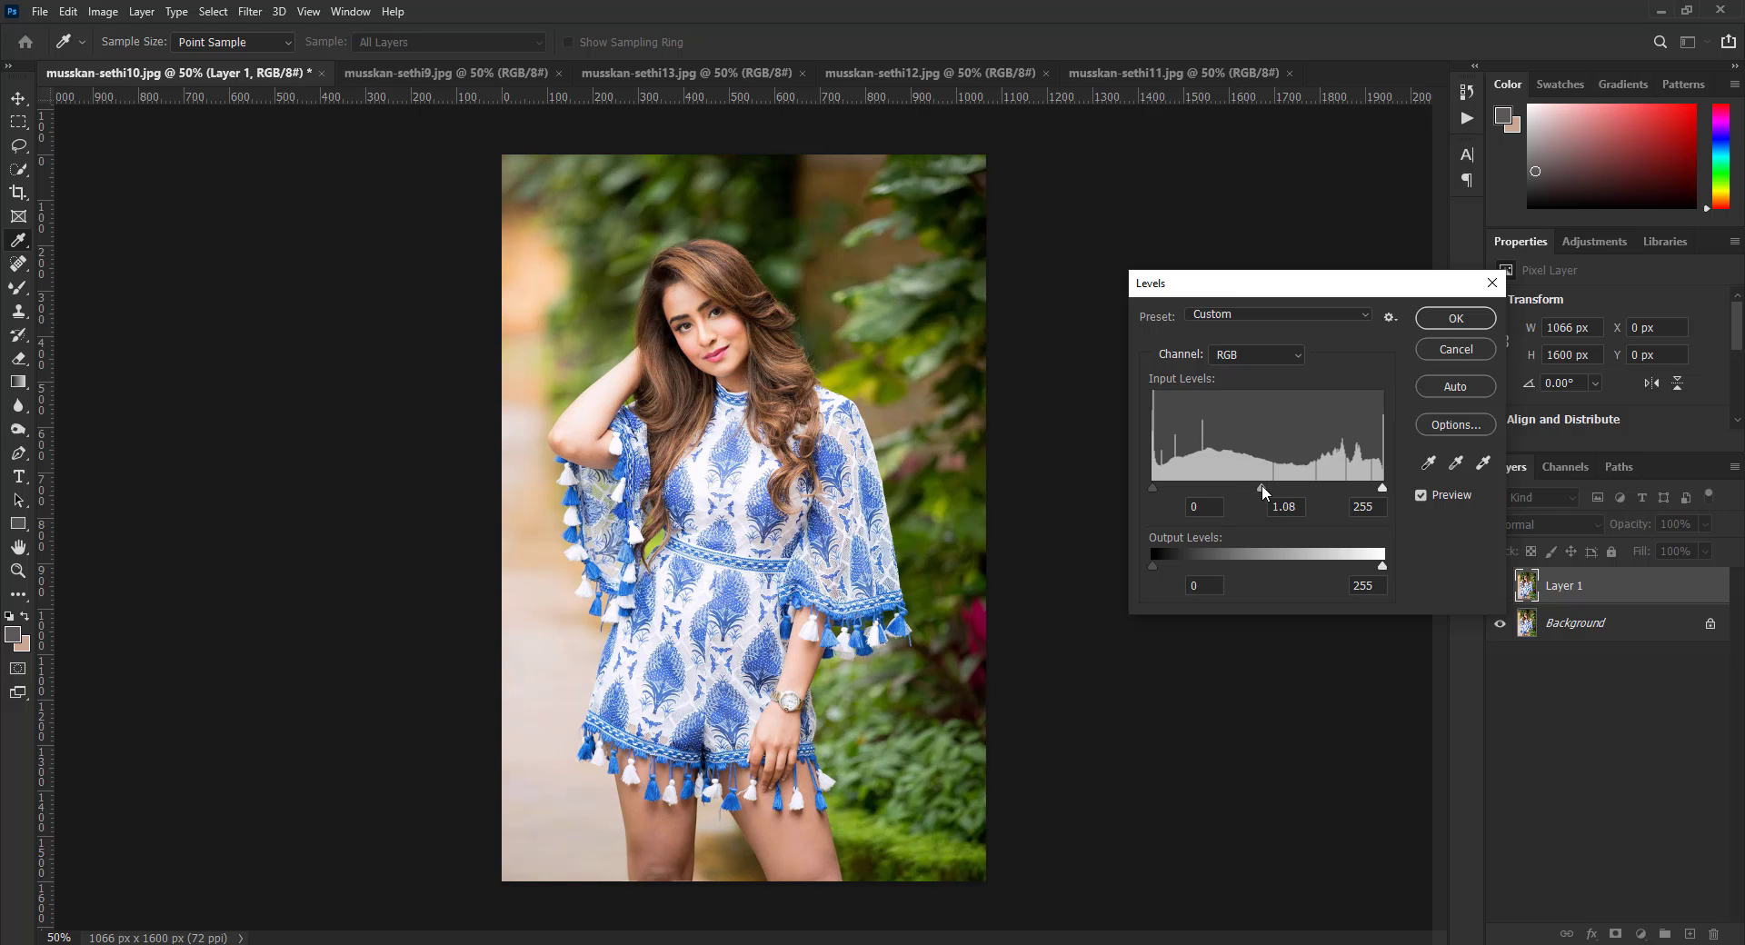
pyautogui.click(1455, 318)
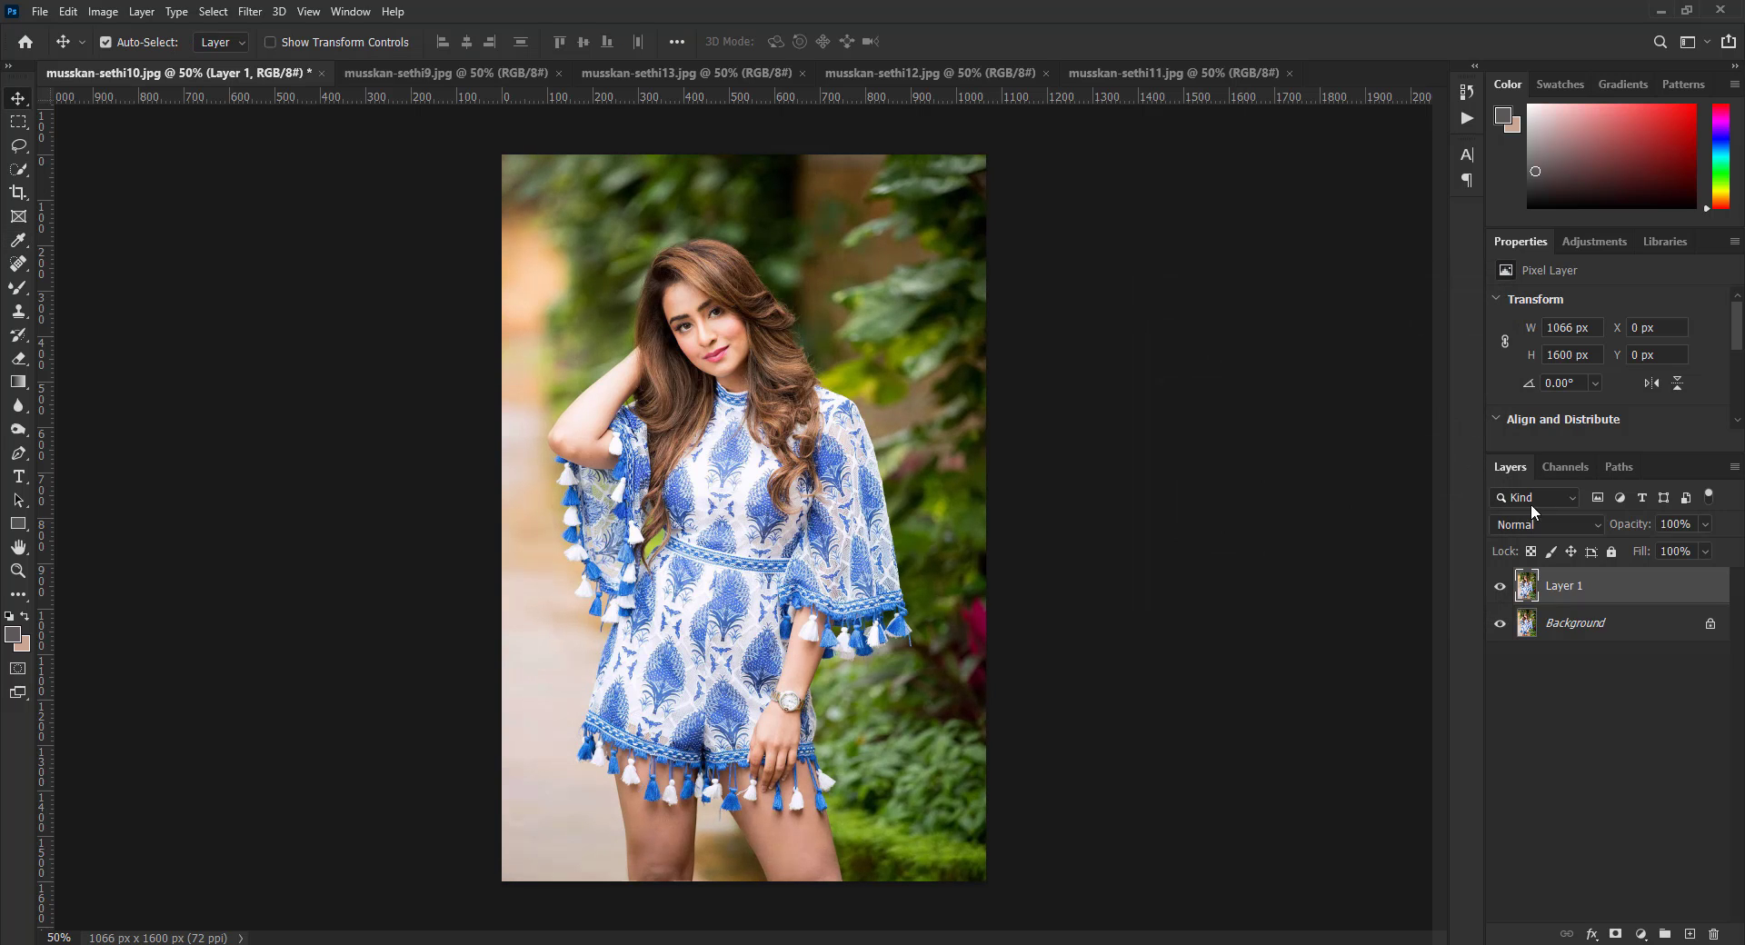
# Step: Open the Camera Raw Filter for Layer 1 and set Temperature to -12 and Exposure to -0.35
pyautogui.click(250, 11)
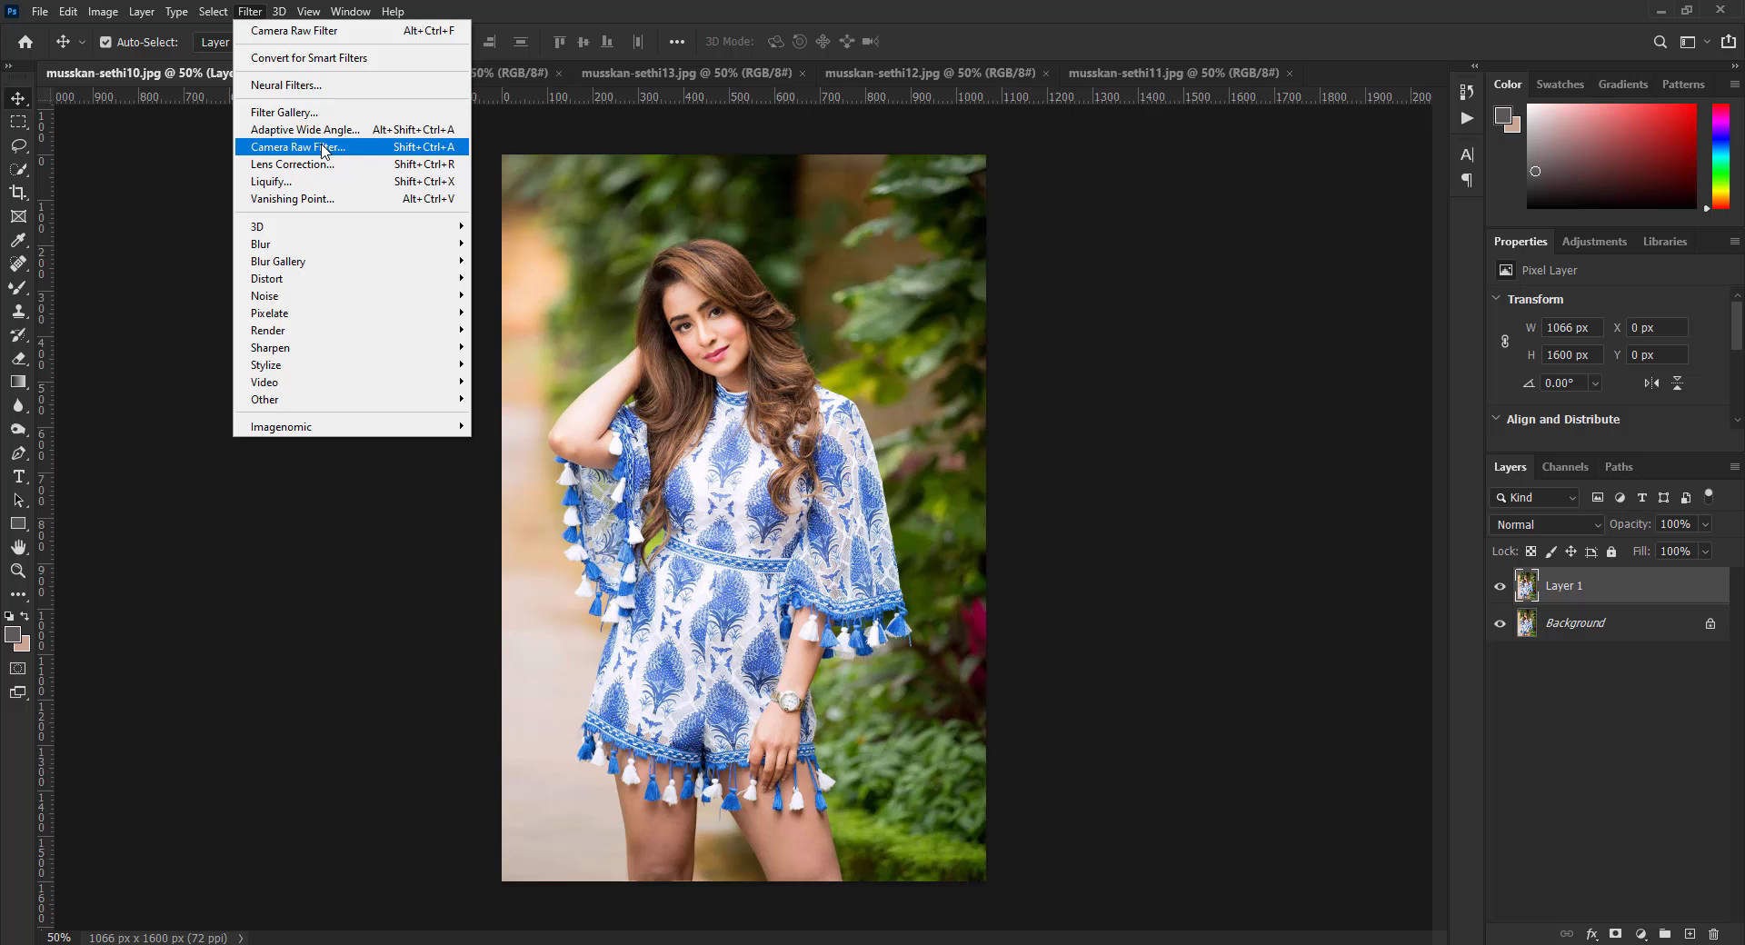
pyautogui.click(365, 148)
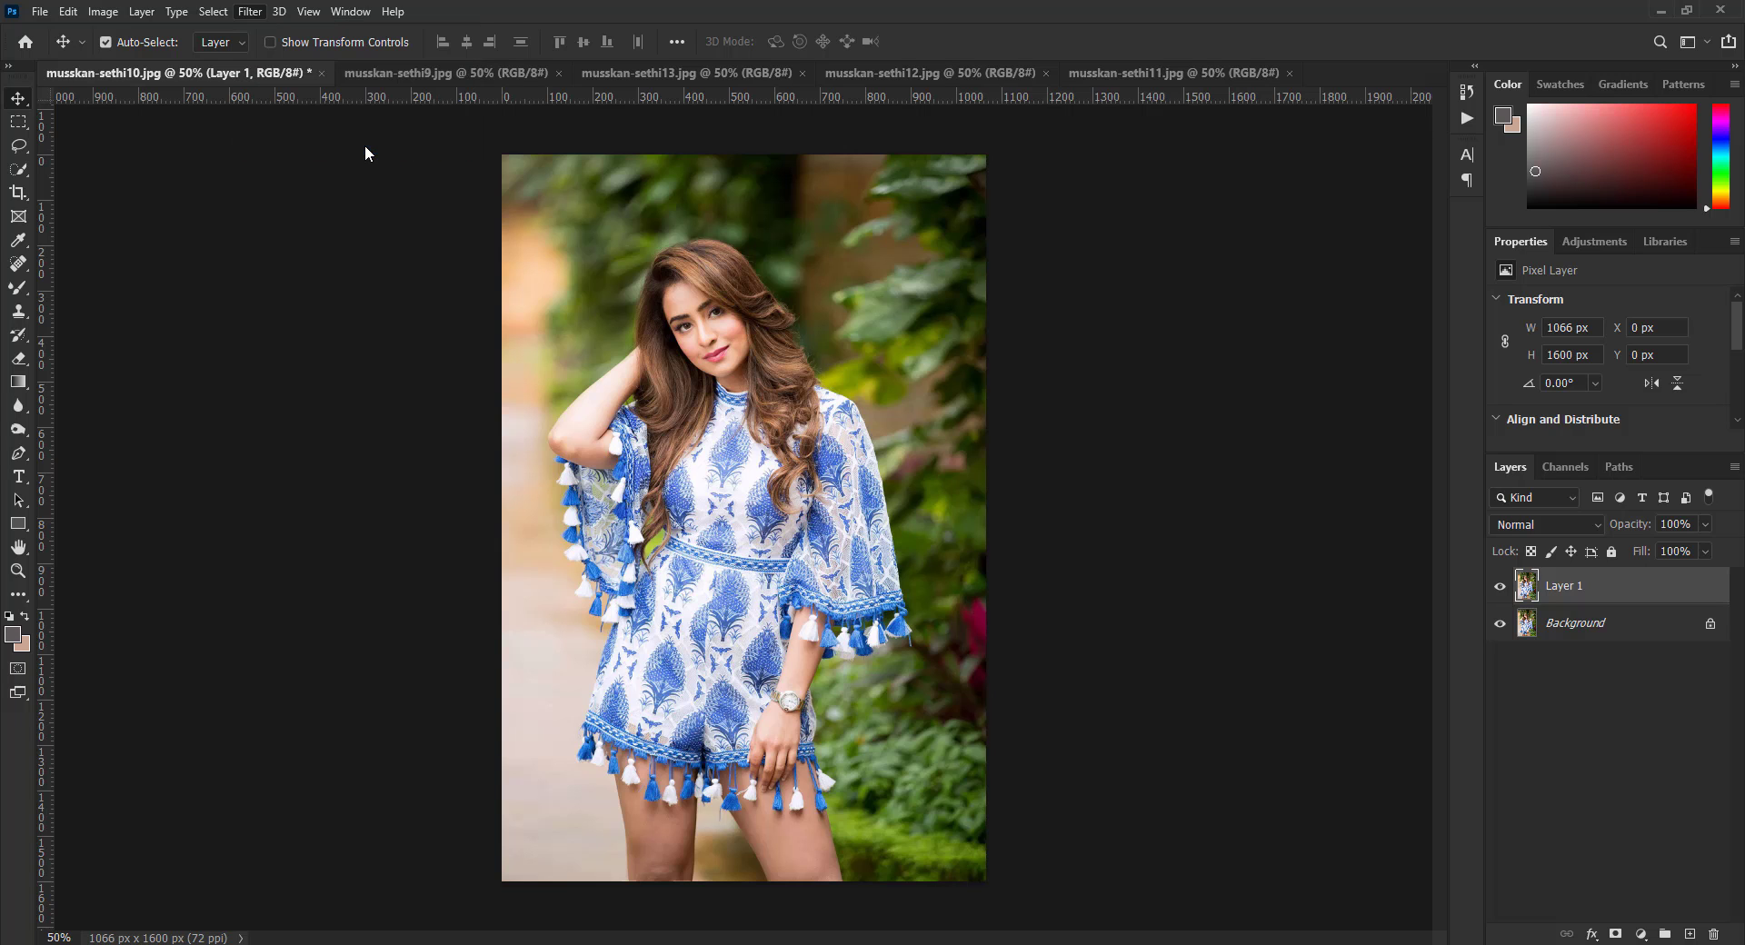
pyautogui.click(1332, 351)
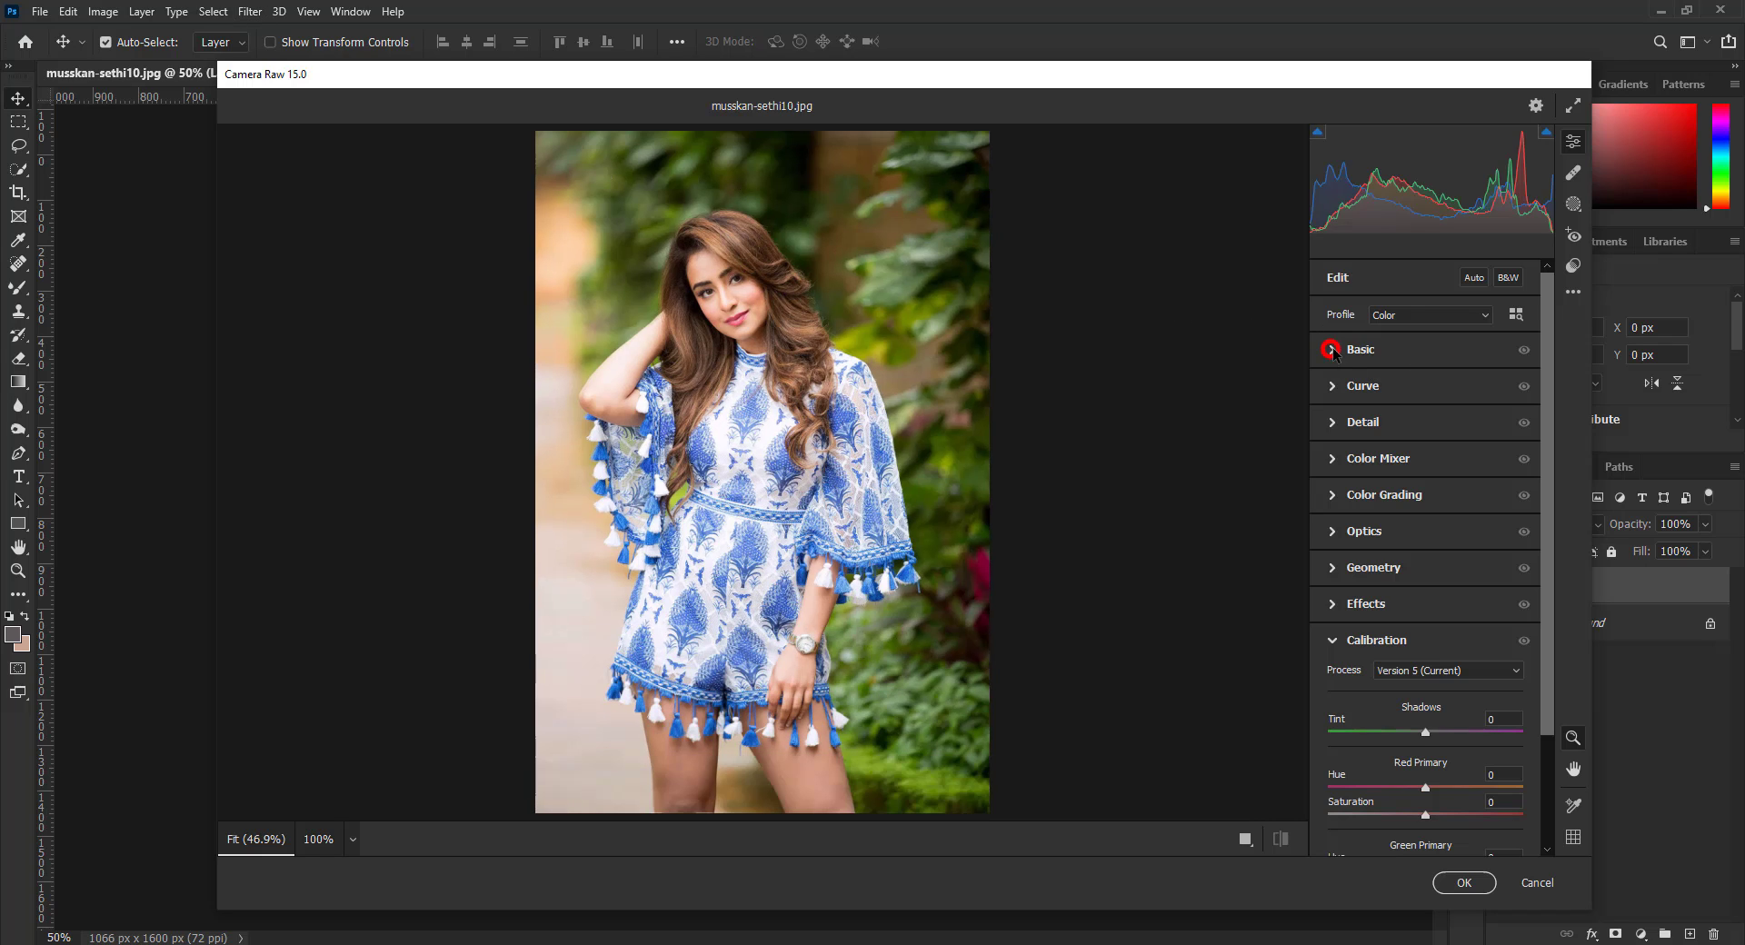
pyautogui.moveTo(1424, 421); pyautogui.dragTo(1413, 424)
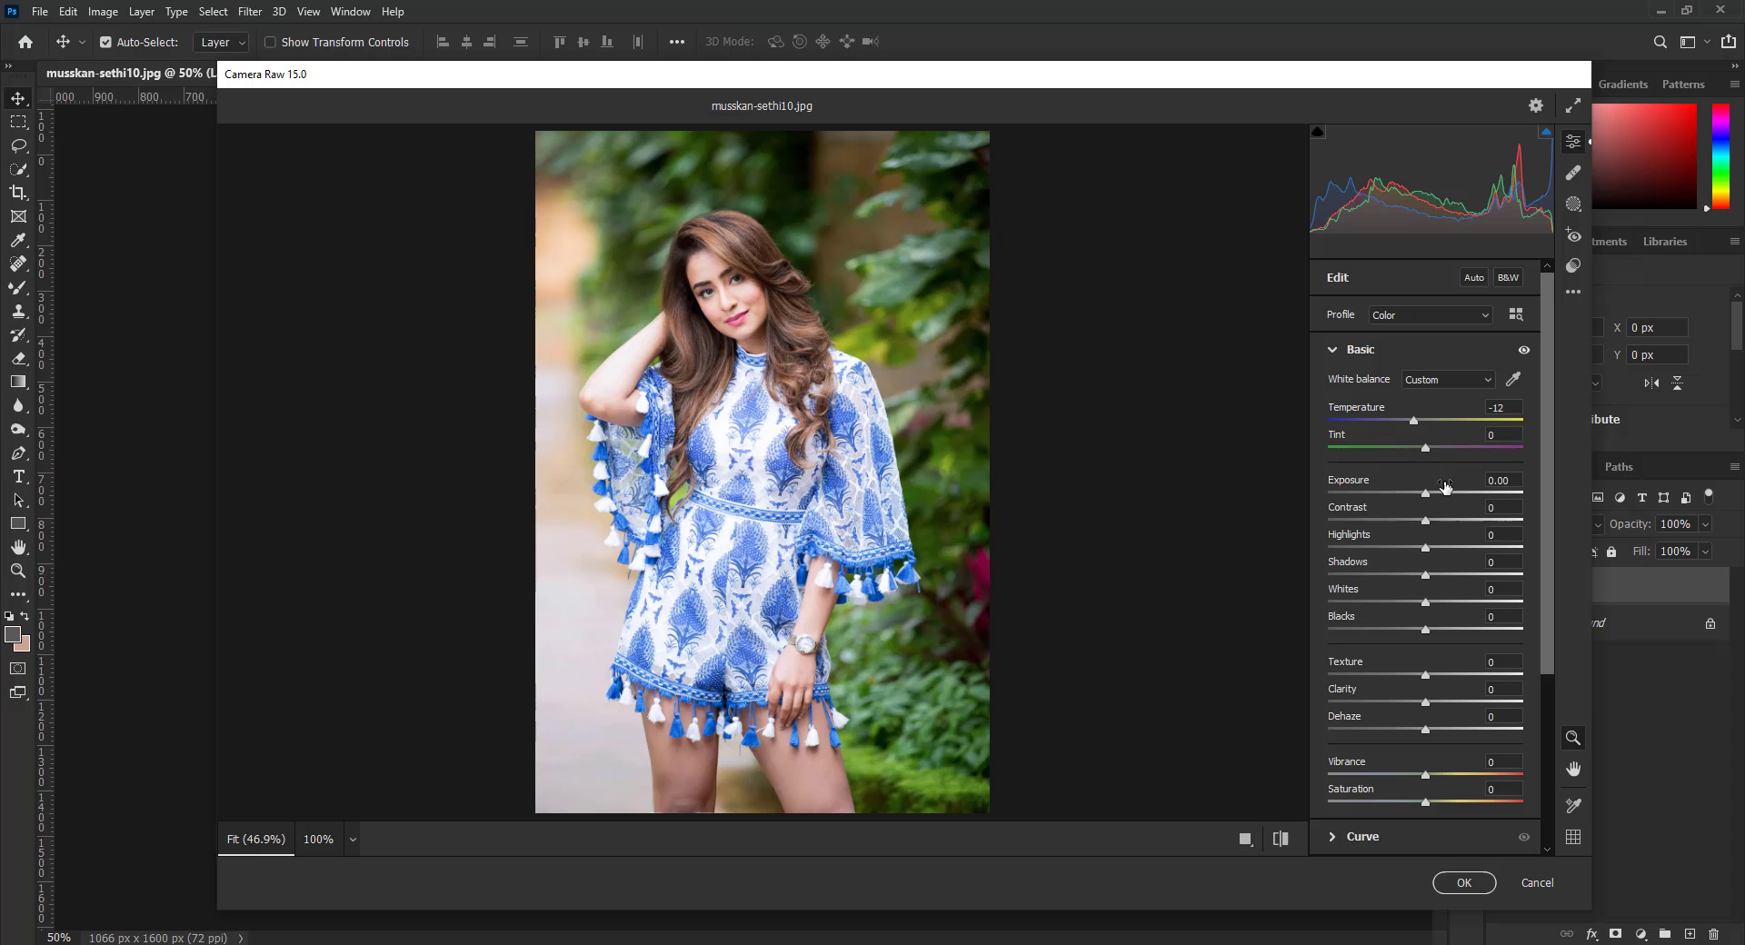
pyautogui.moveTo(1425, 492); pyautogui.dragTo(1421, 497)
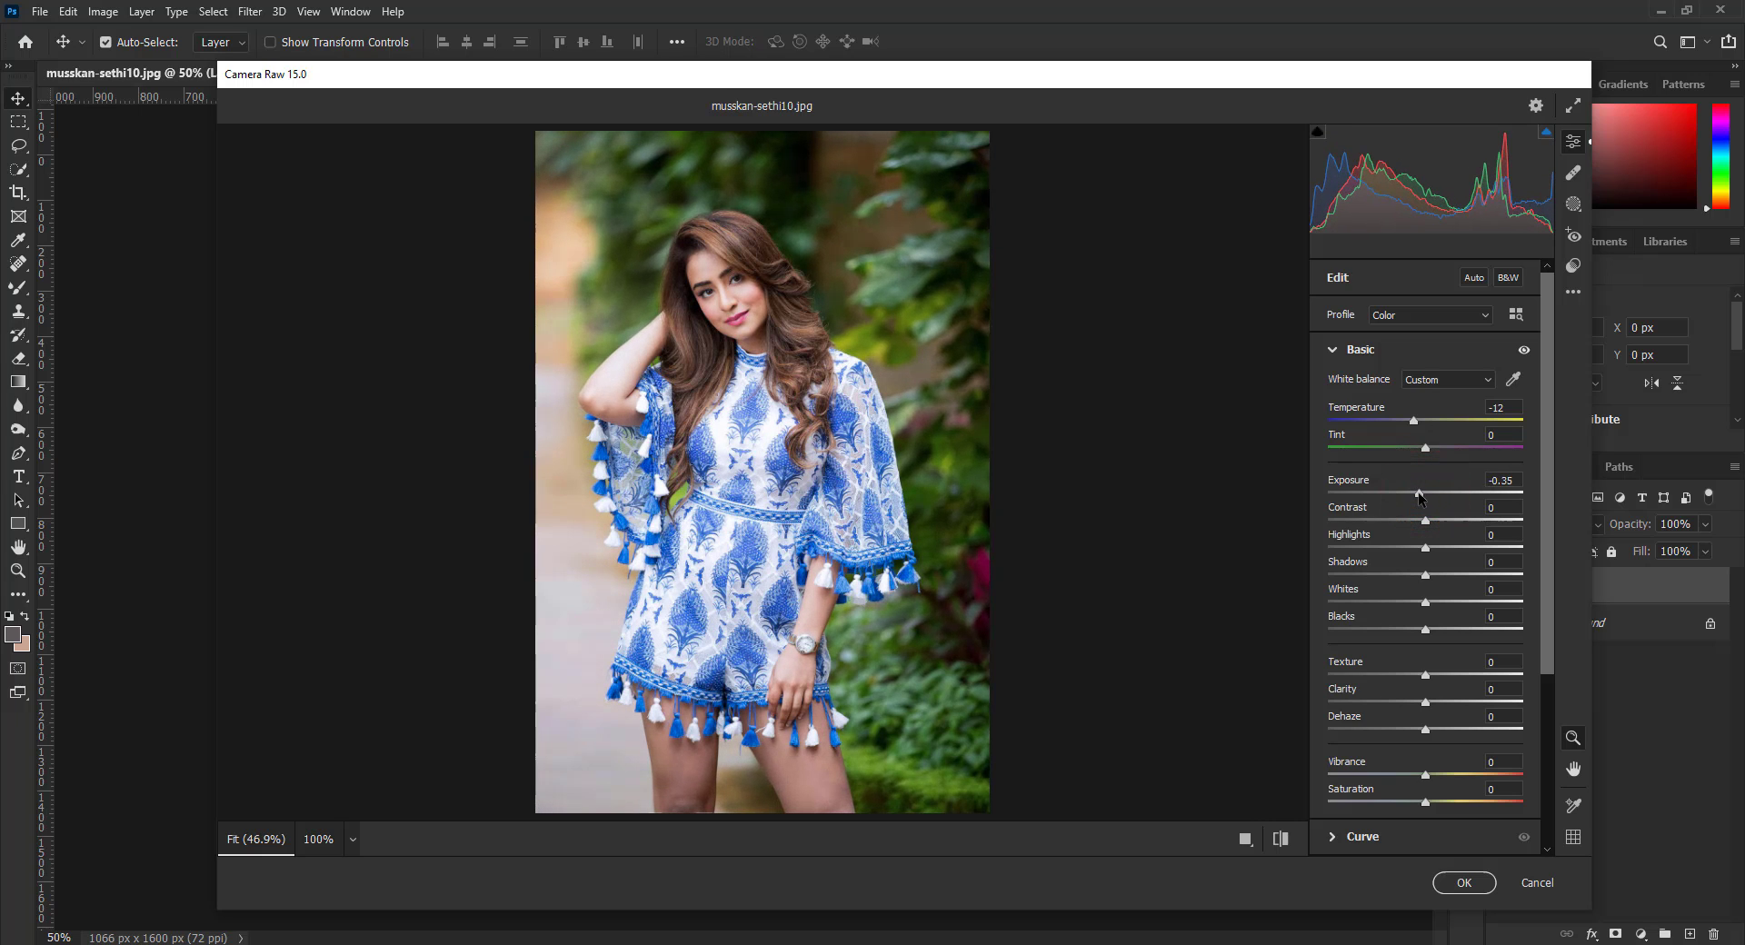
# Step: Set Contrast to +15, Highlights to -28 and Vibrance to +28 in the Basic settings
pyautogui.click(1438, 517)
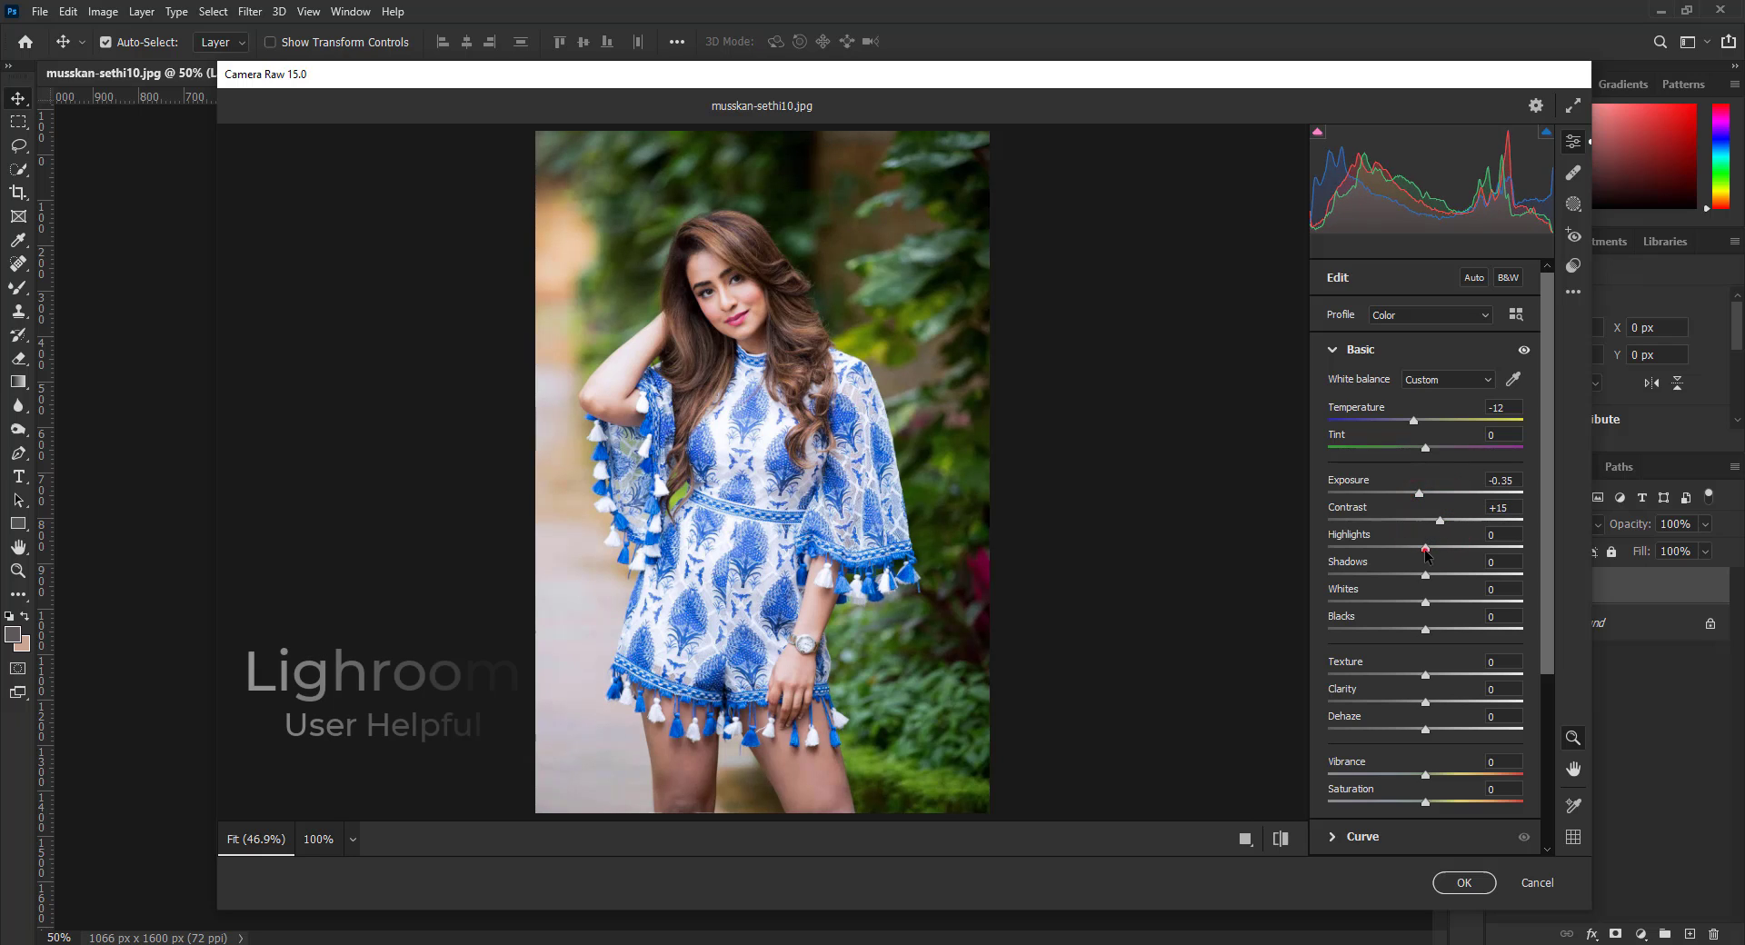
pyautogui.moveTo(1425, 549); pyautogui.dragTo(1398, 550)
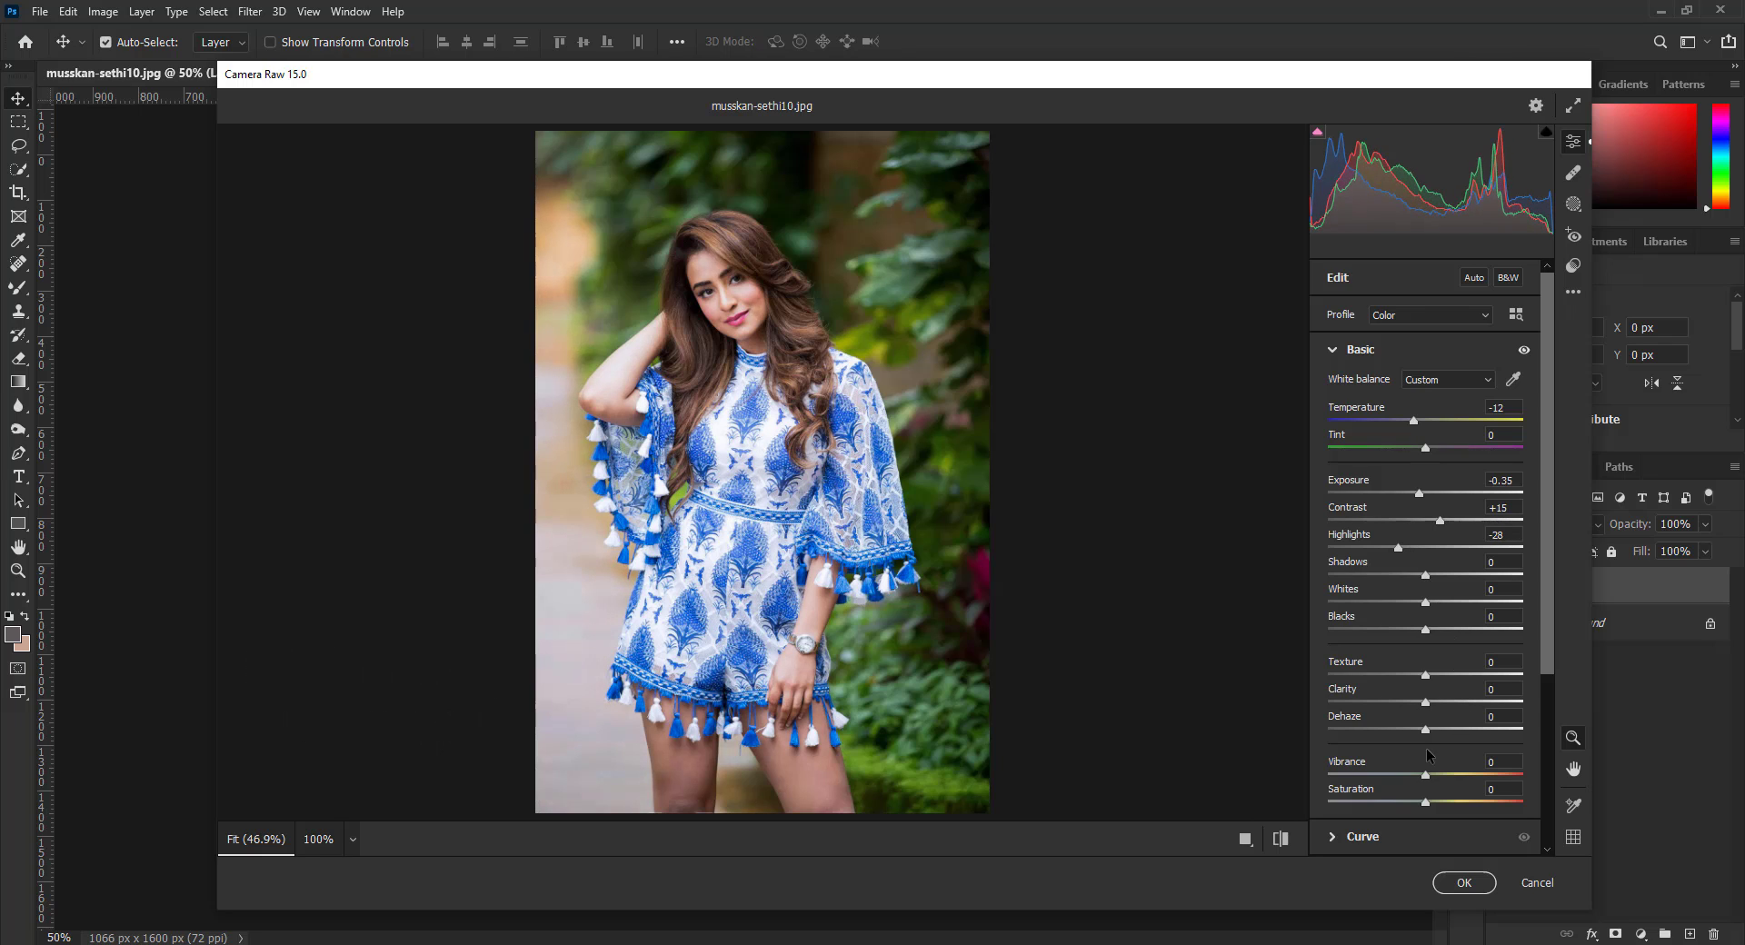
pyautogui.moveTo(1426, 774); pyautogui.dragTo(1454, 780)
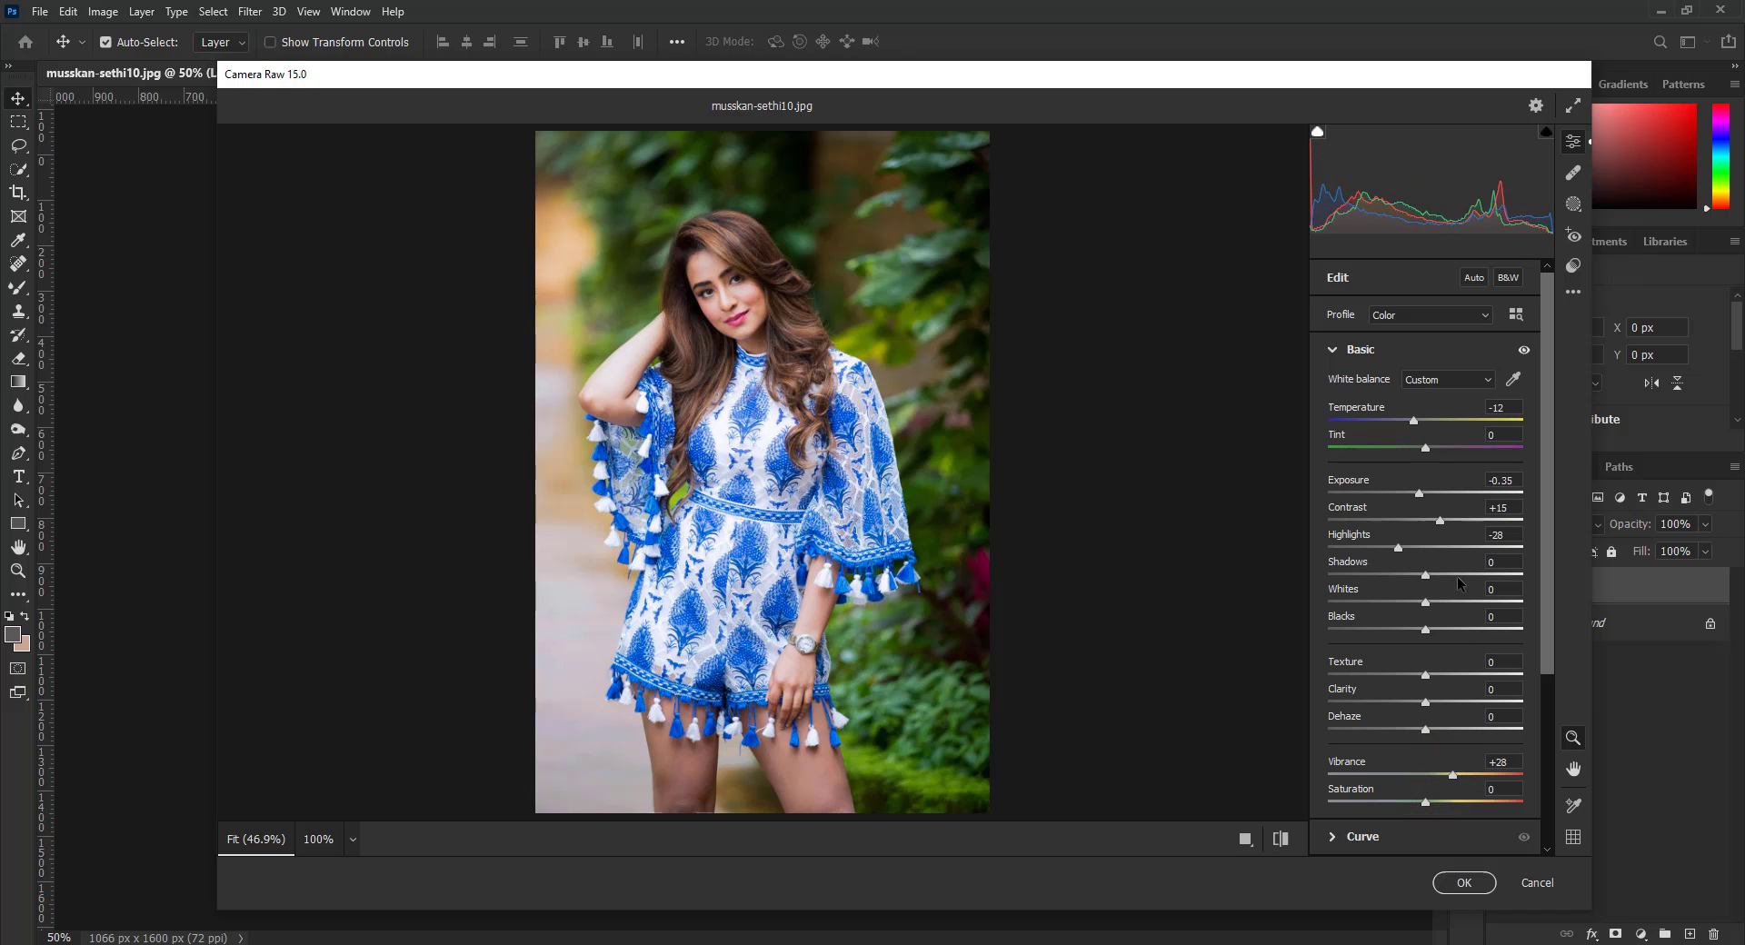
pyautogui.click(1404, 353)
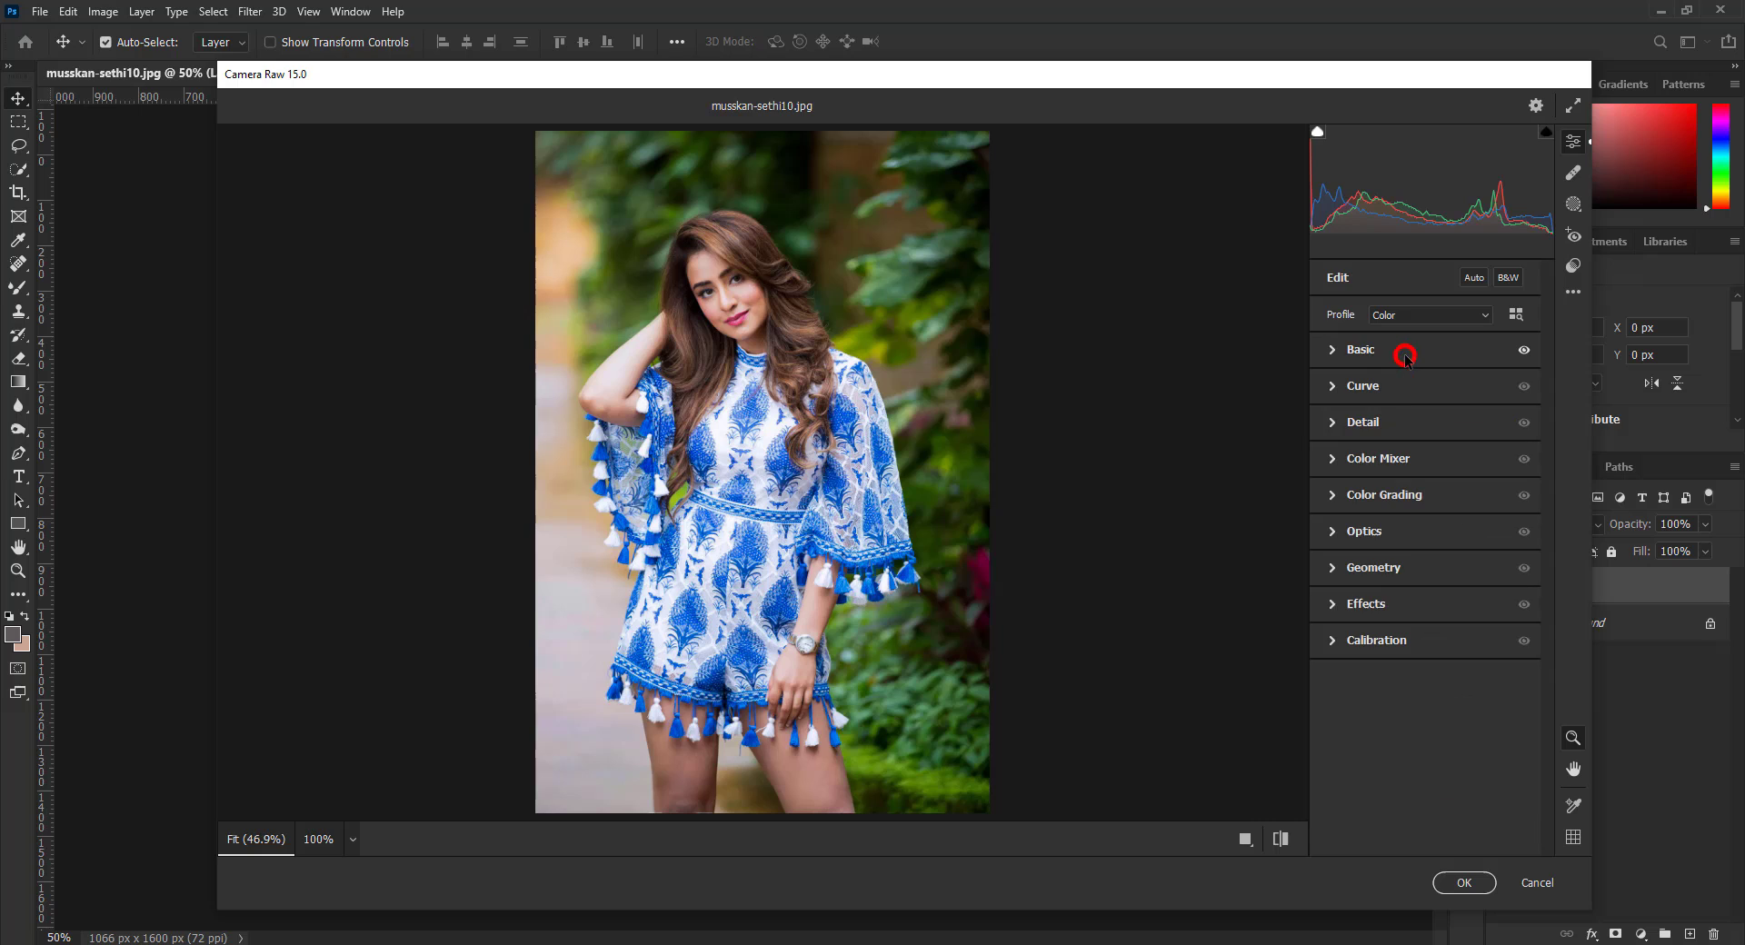
# Step: In the point curve, anchor the midpoint, move the black point slightly inward and lower the white point's output to 232
pyautogui.click(1399, 390)
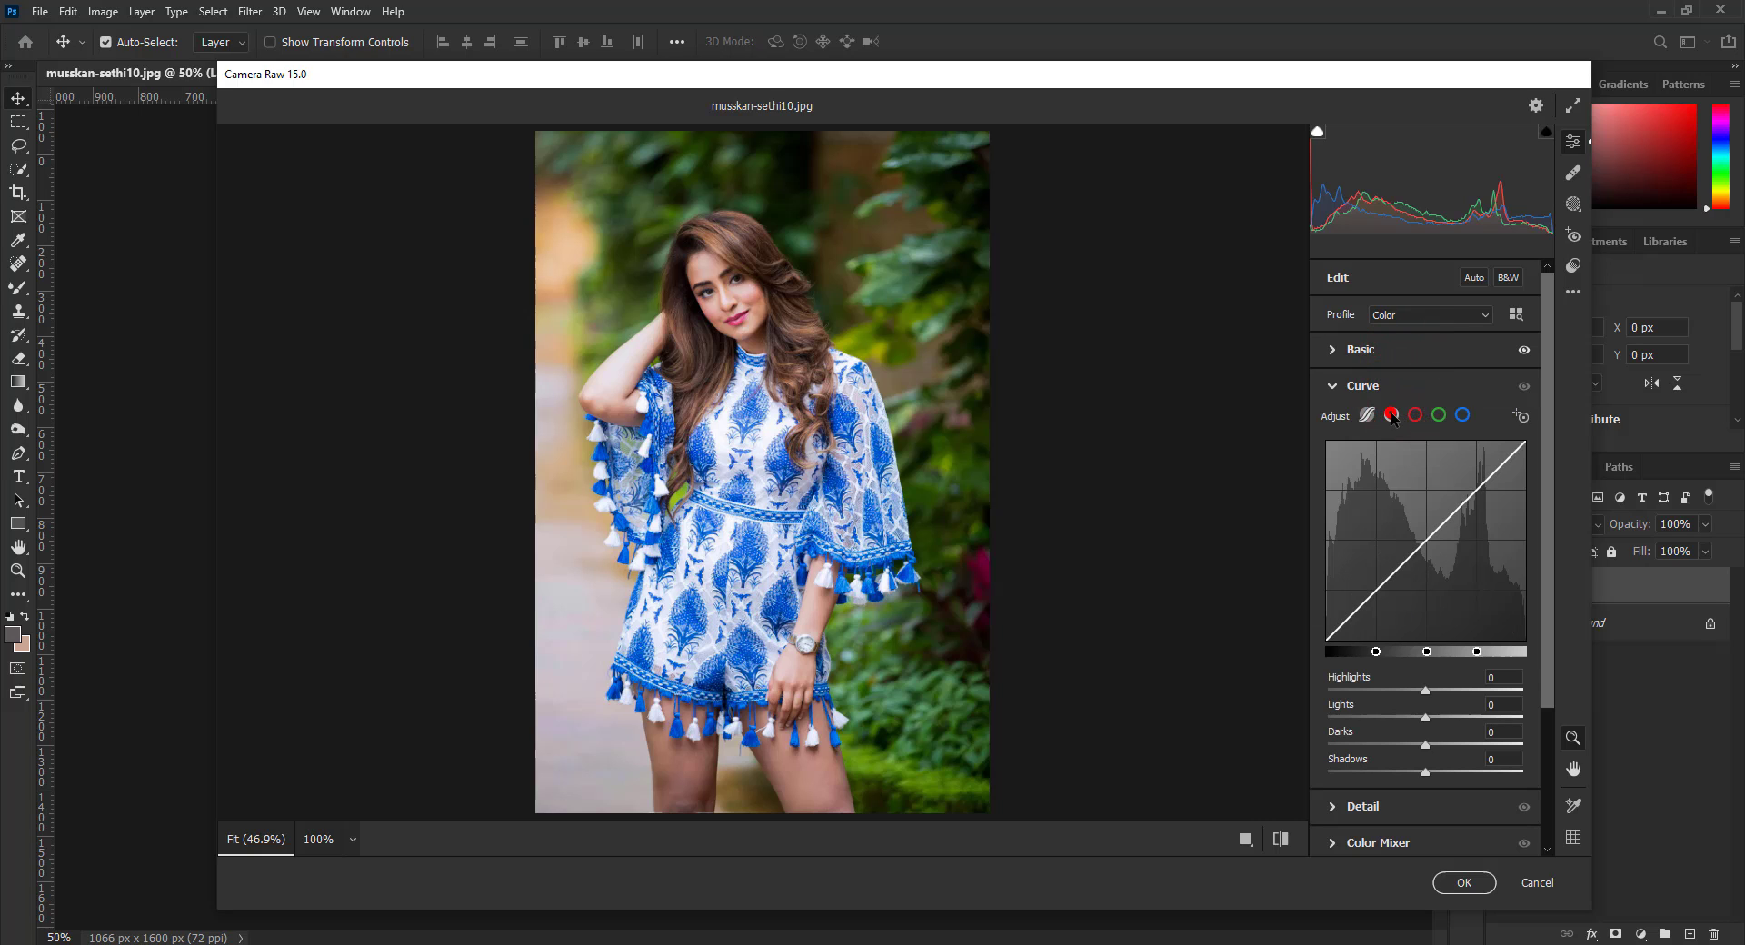
pyautogui.click(1392, 414)
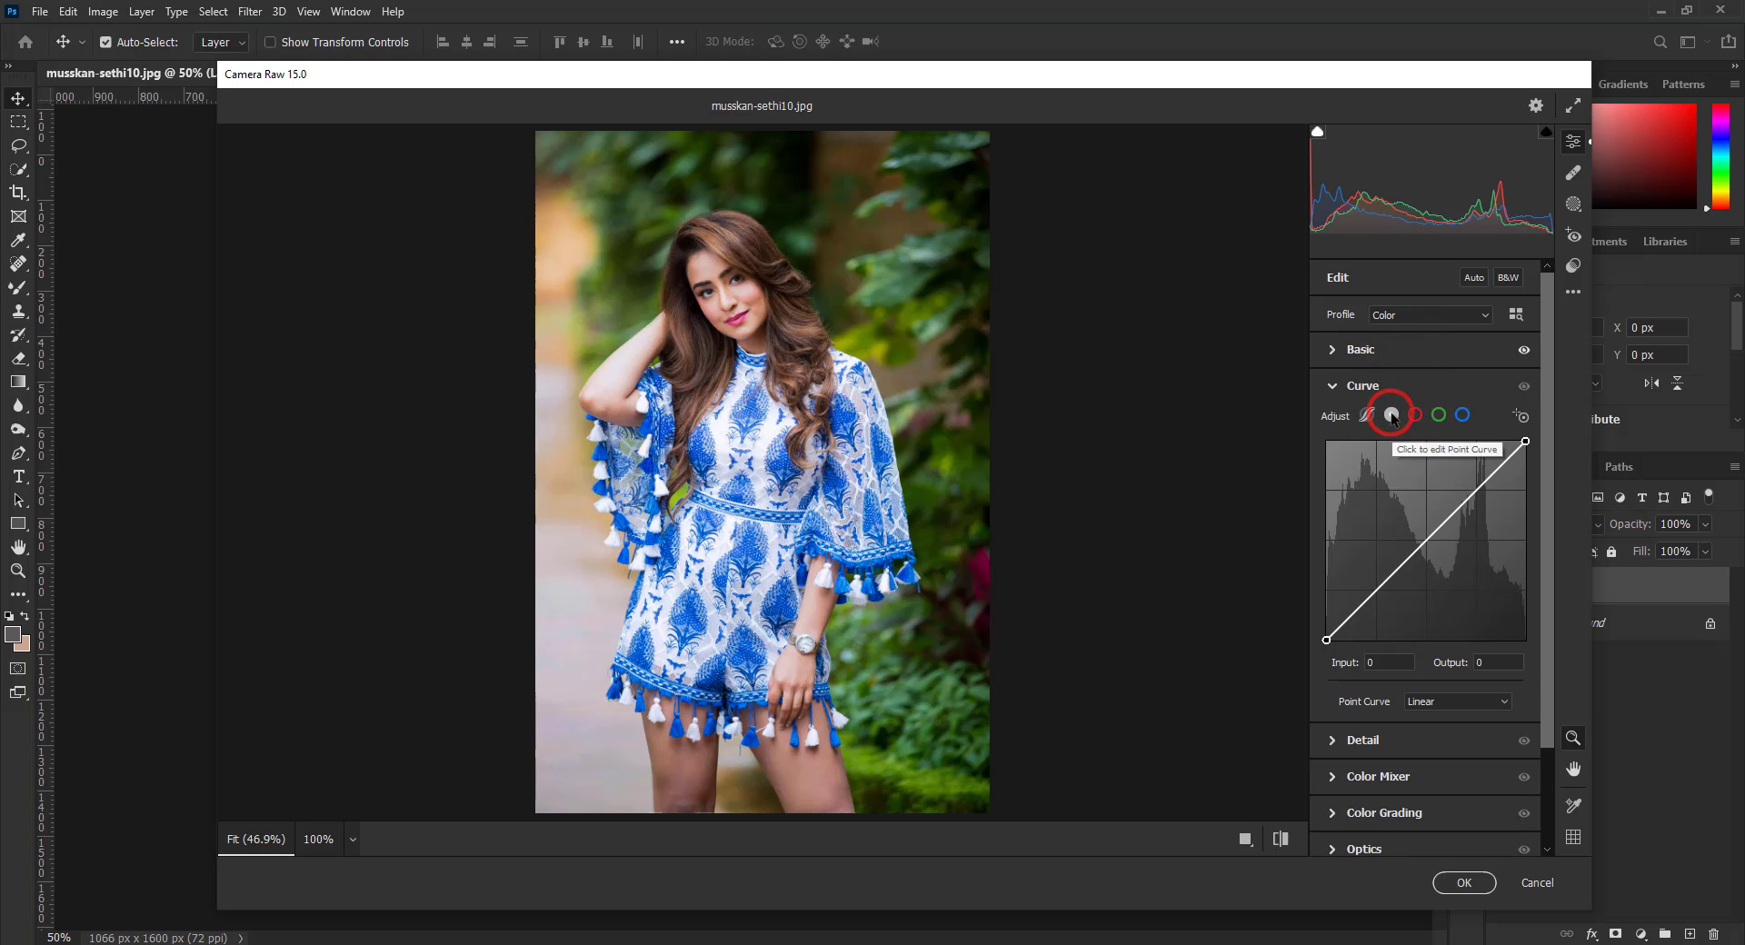
pyautogui.click(1426, 539)
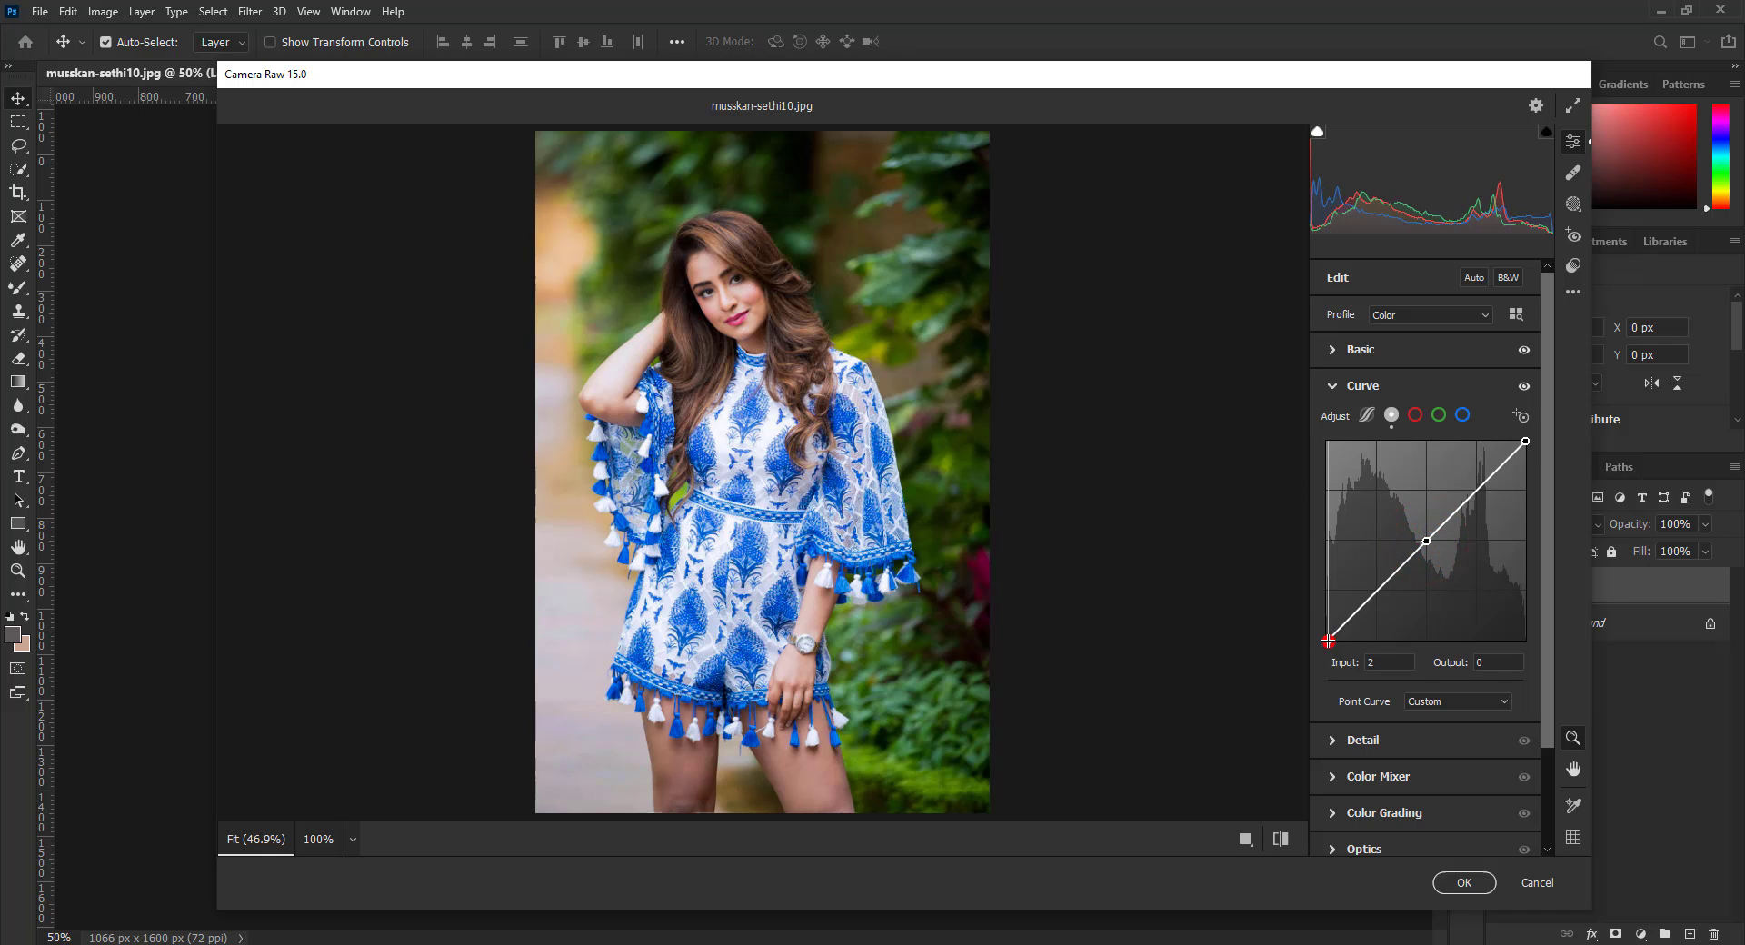
pyautogui.moveTo(1328, 641); pyautogui.dragTo(1334, 640)
pyautogui.moveTo(1525, 441); pyautogui.dragTo(1525, 459)
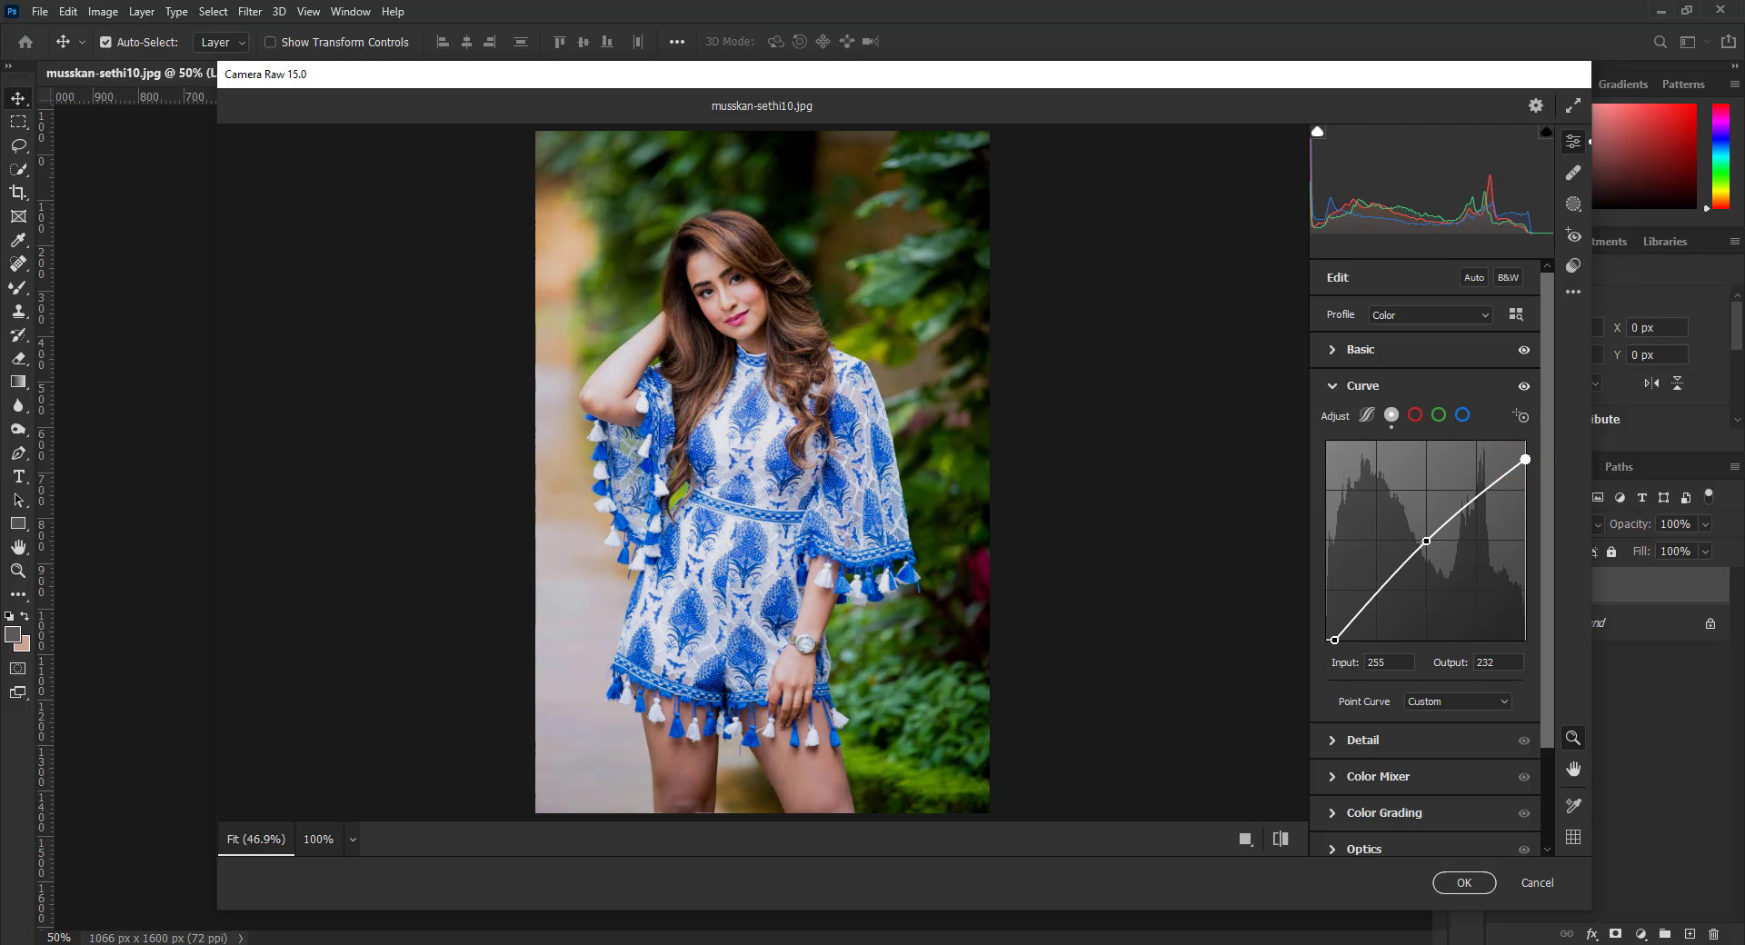
pyautogui.click(1420, 385)
# Step: Add a small amount of sharpening in the Detail settings
pyautogui.click(1426, 422)
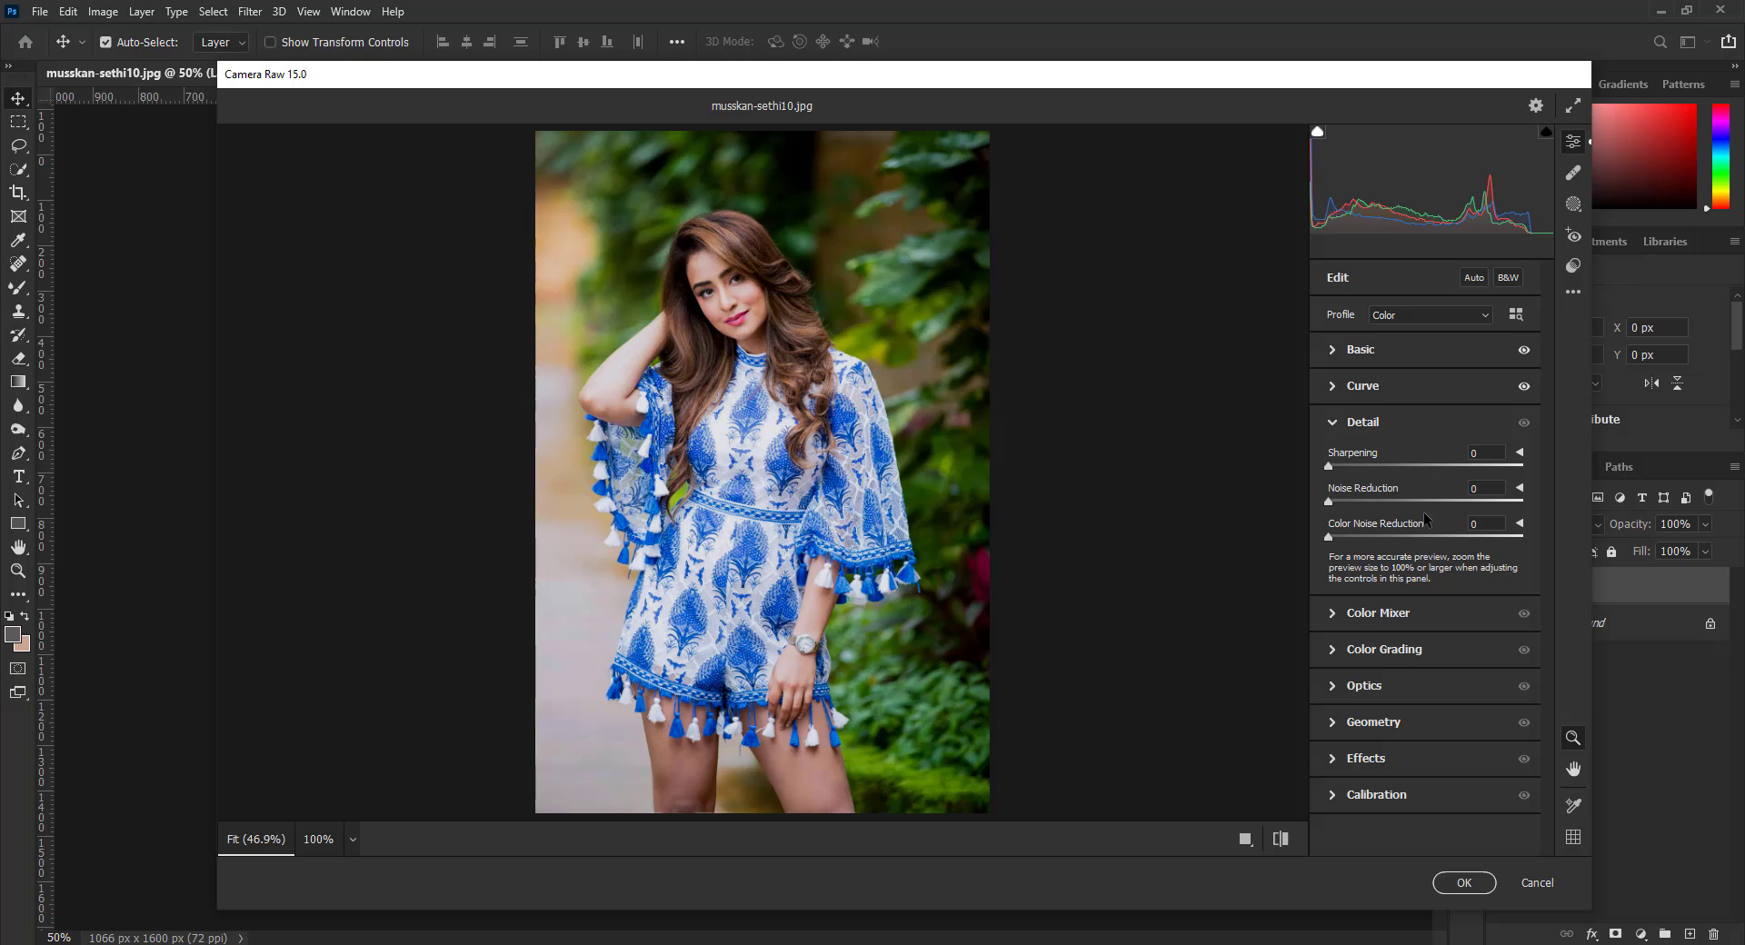
pyautogui.moveTo(1331, 466); pyautogui.dragTo(1345, 466)
pyautogui.click(1363, 426)
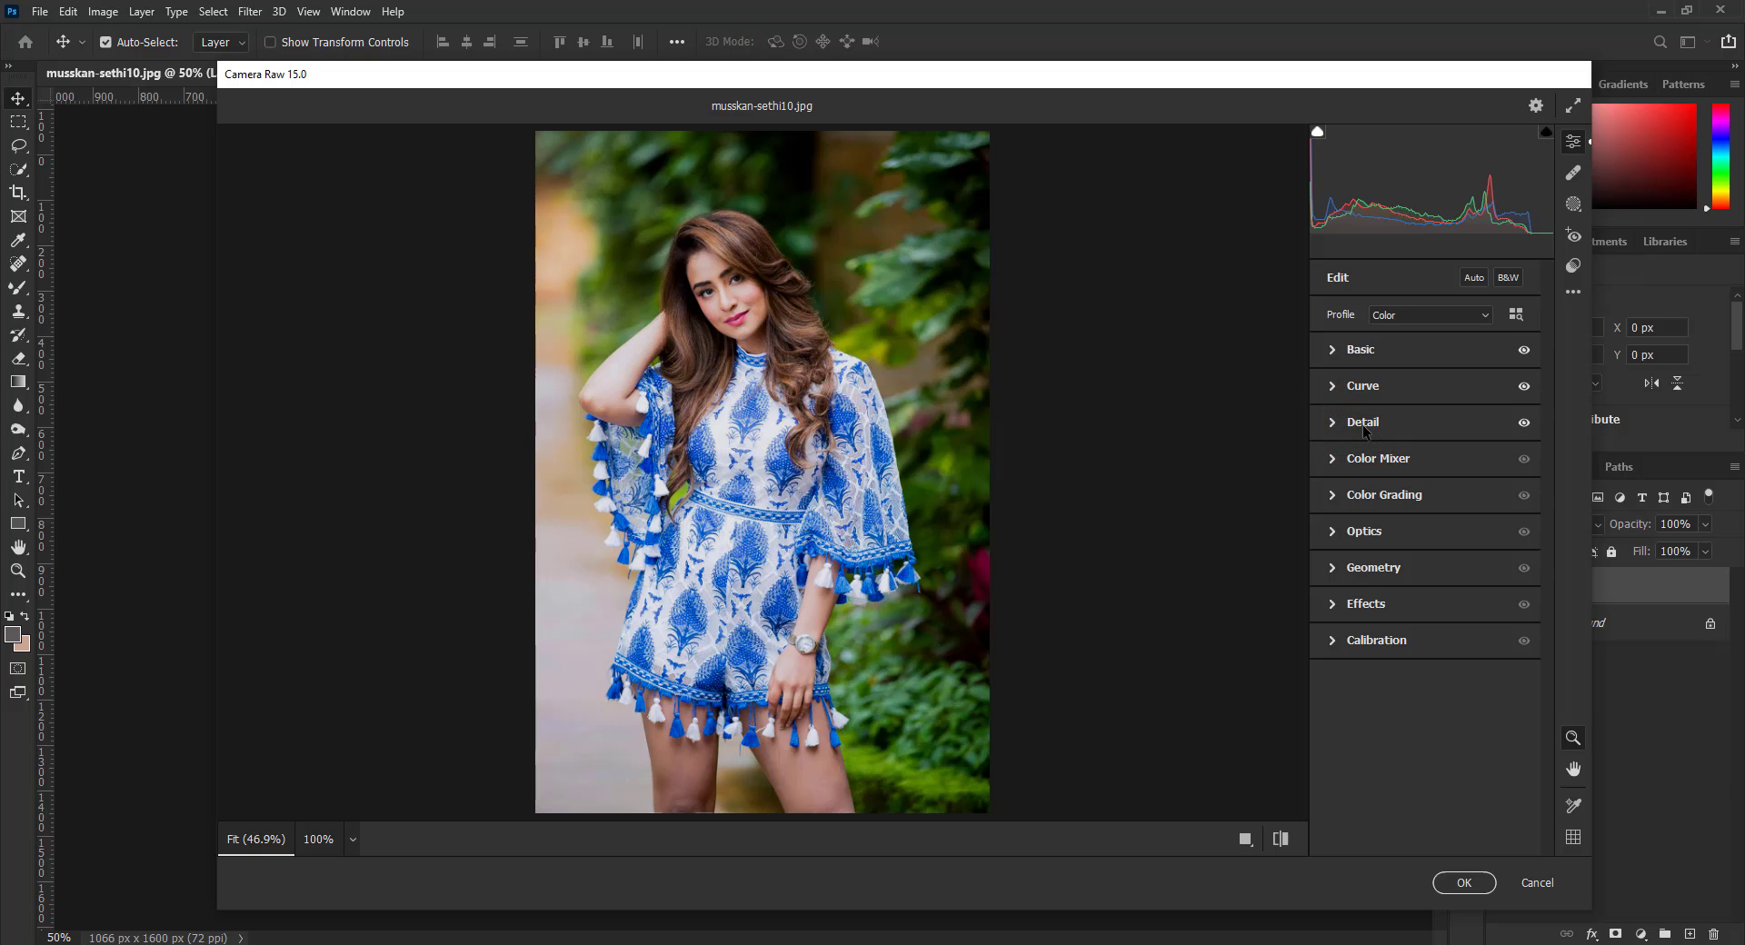
# Step: In the Color Mixer's HSL hue settings, set Yellows to +89 and Greens to +18
pyautogui.click(1347, 454)
pyautogui.click(1338, 516)
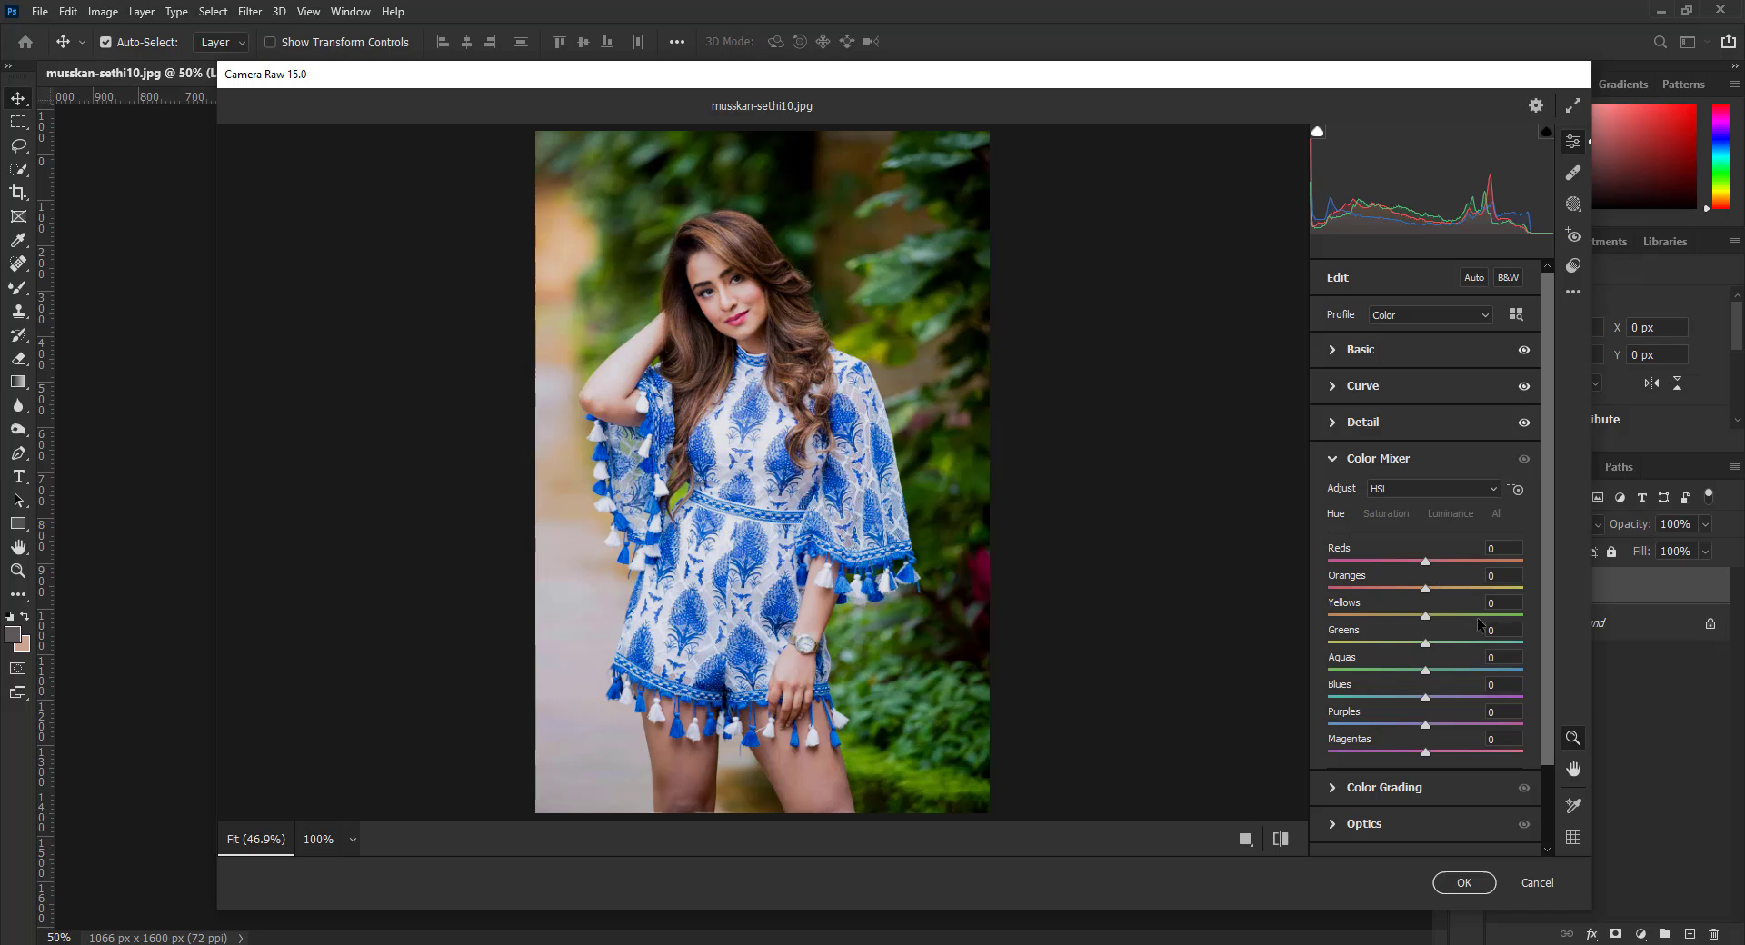
pyautogui.moveTo(1454, 615); pyautogui.dragTo(1500, 615)
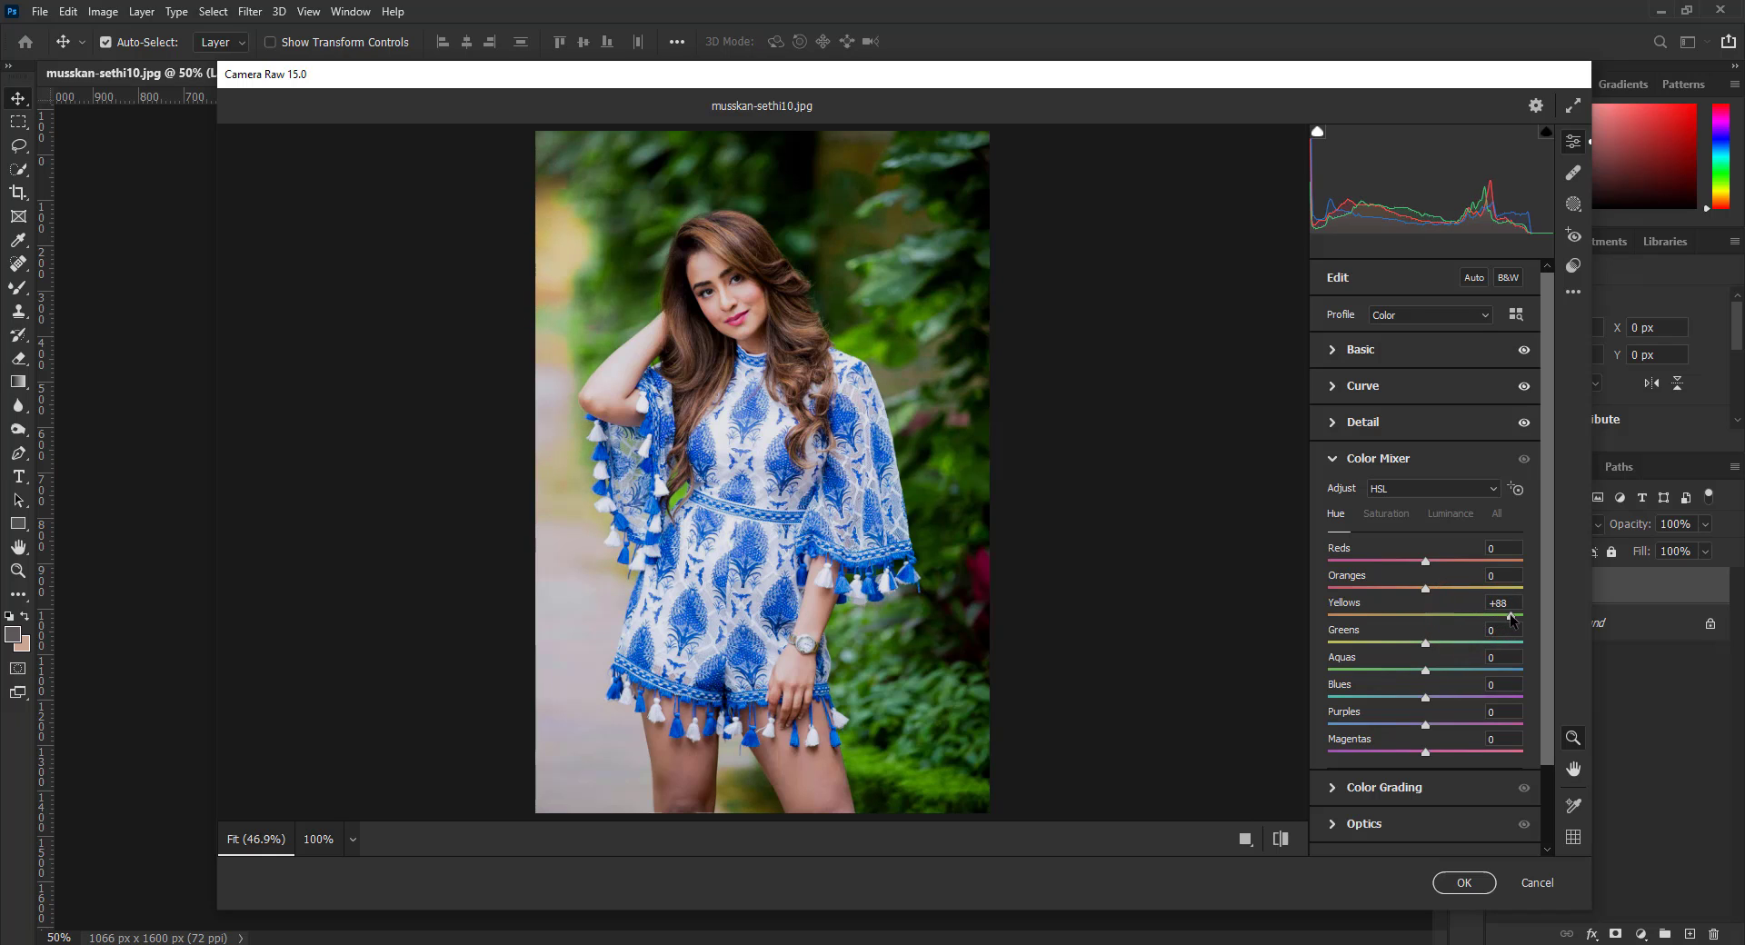
pyautogui.moveTo(1511, 619); pyautogui.dragTo(1449, 645)
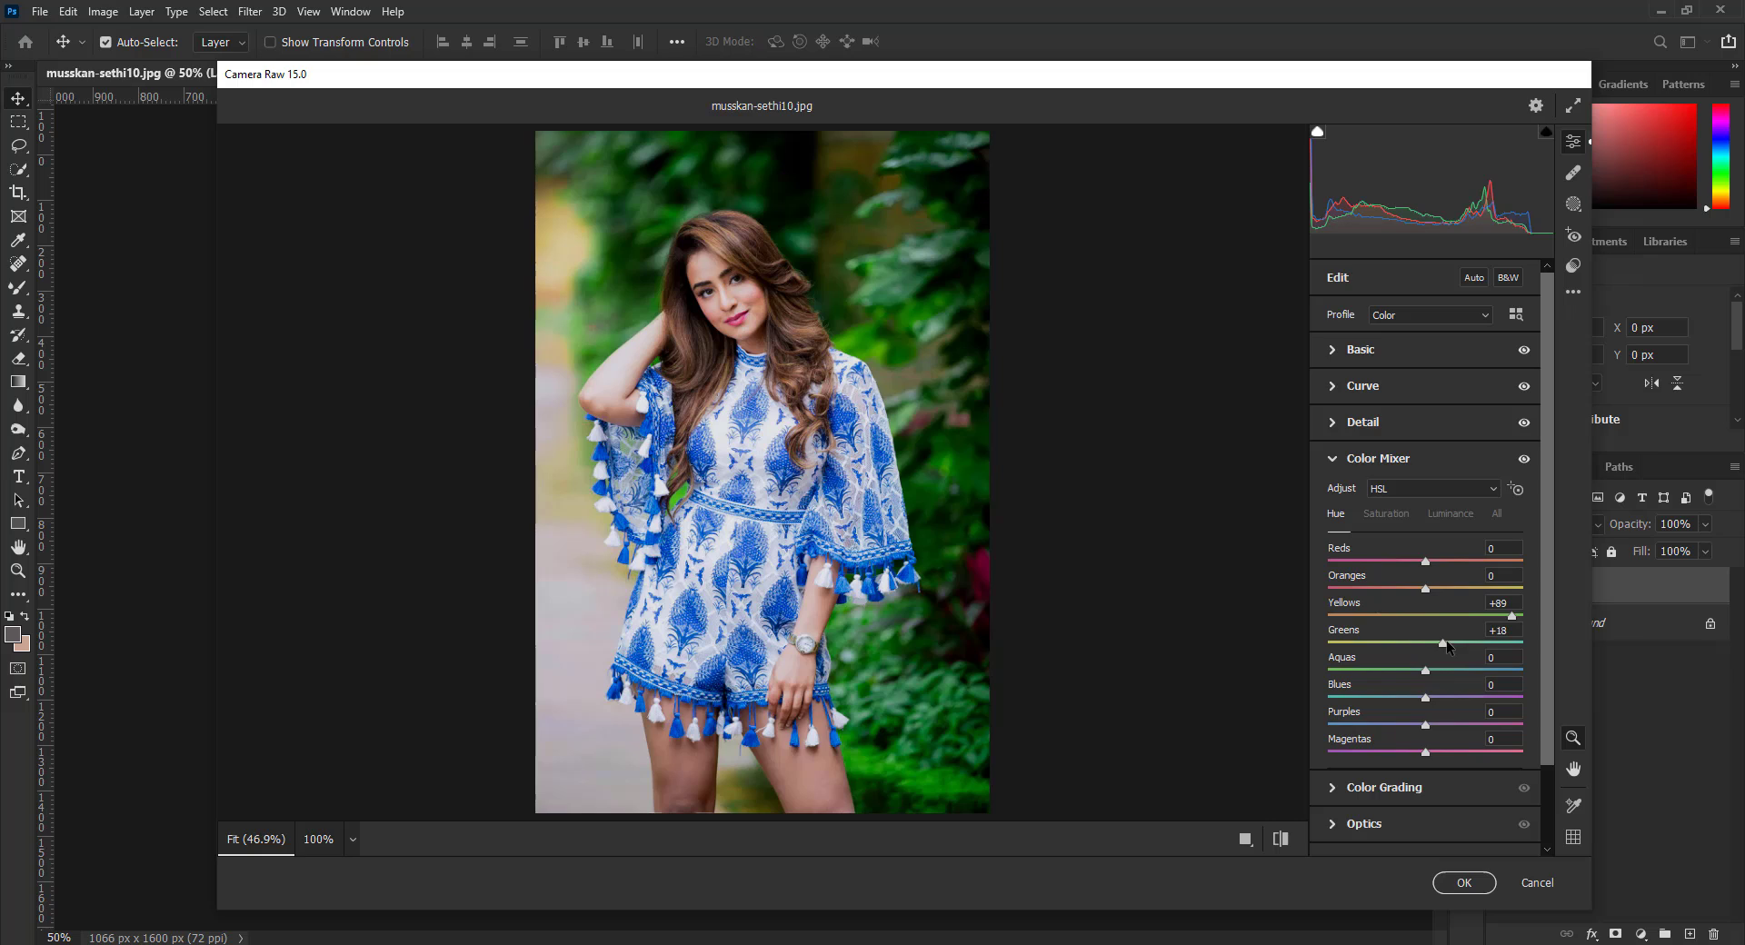
# Step: Set the Color Mixer's saturation to -70 for Yellows and -28 for Greens, and raise Blues slightly
pyautogui.click(1383, 515)
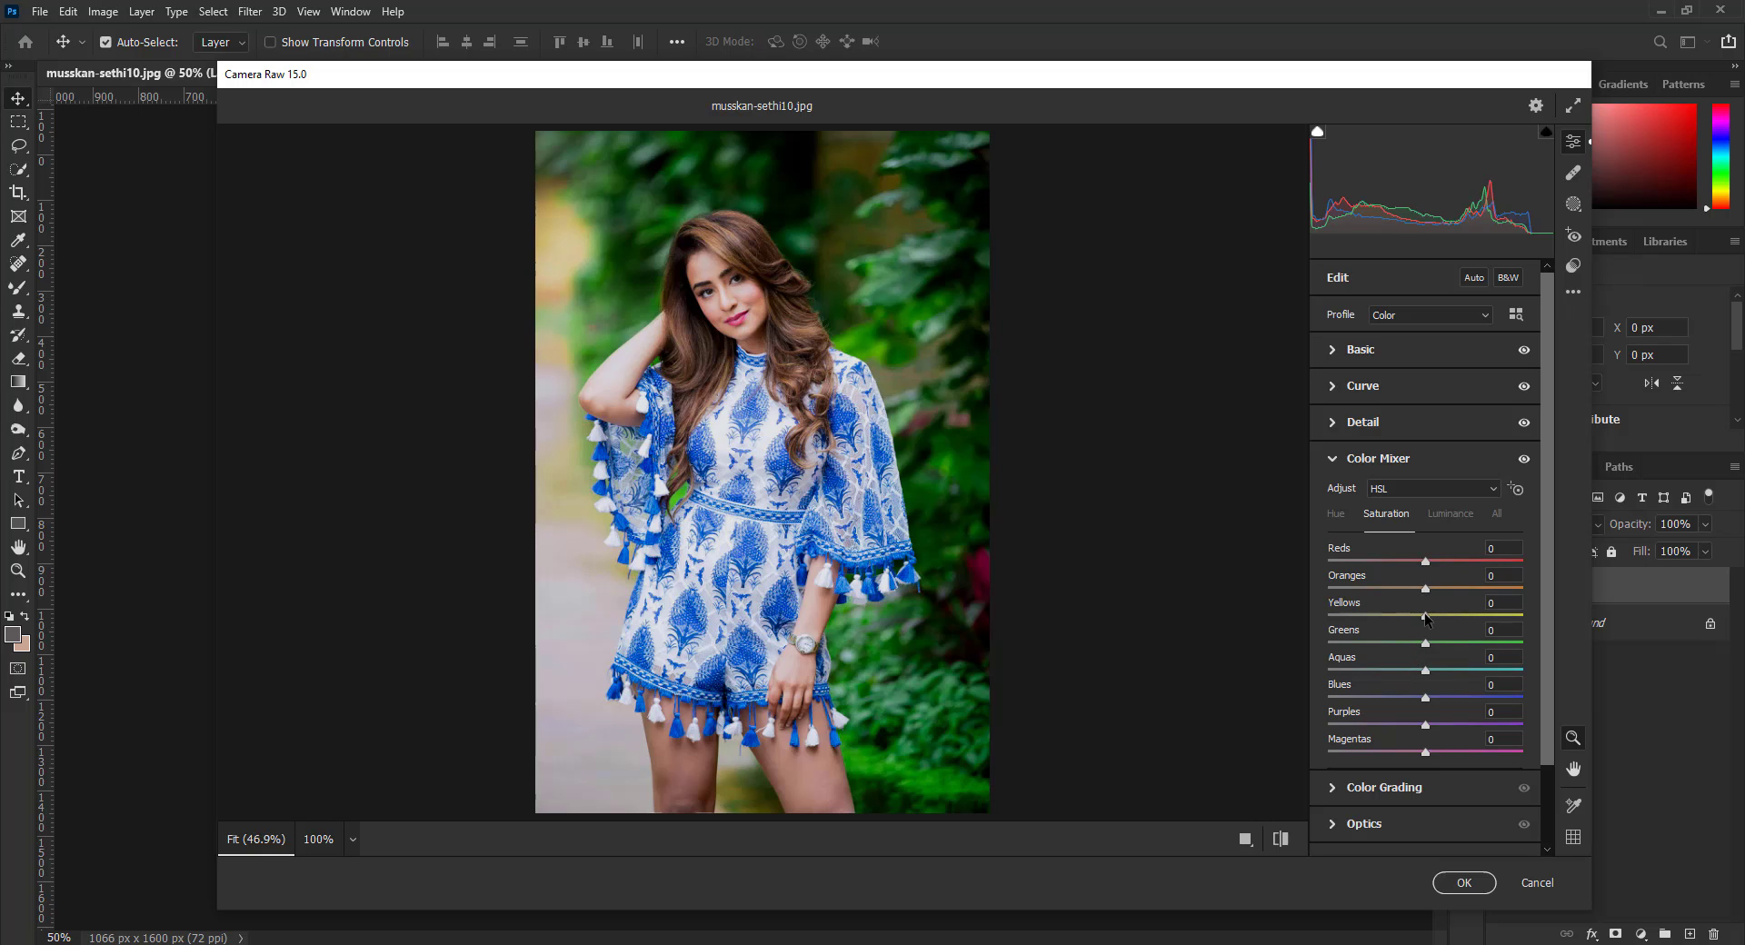
pyautogui.moveTo(1426, 615); pyautogui.dragTo(1355, 615)
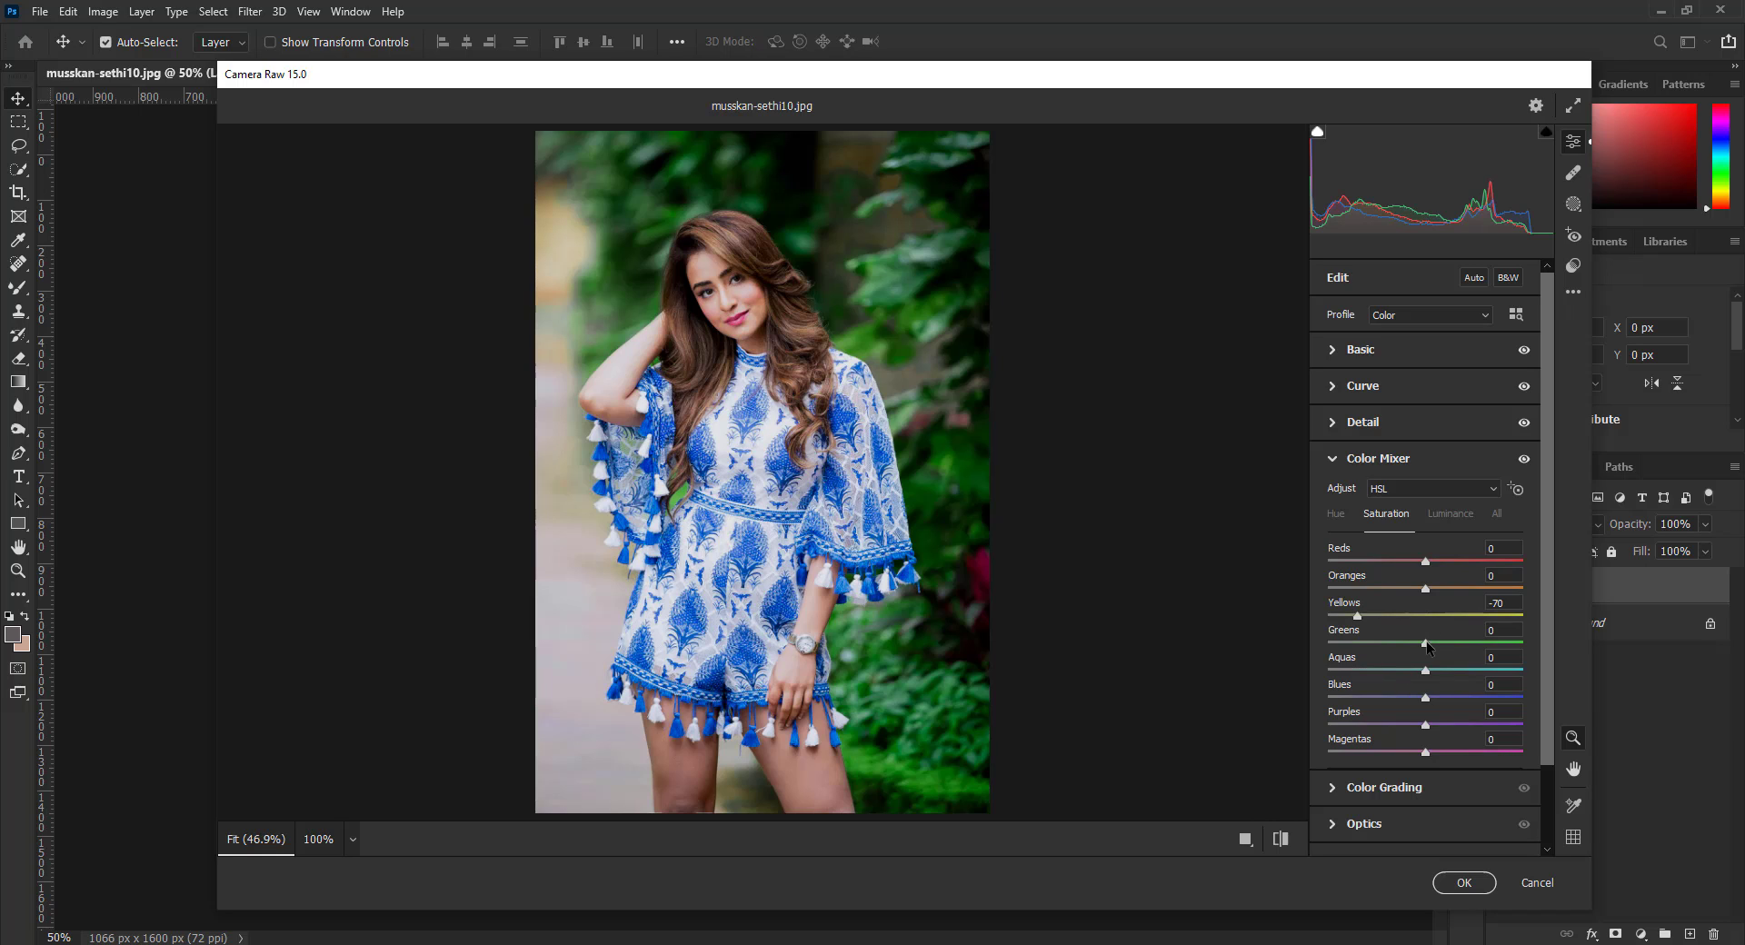
pyautogui.moveTo(1426, 643); pyautogui.dragTo(1387, 646)
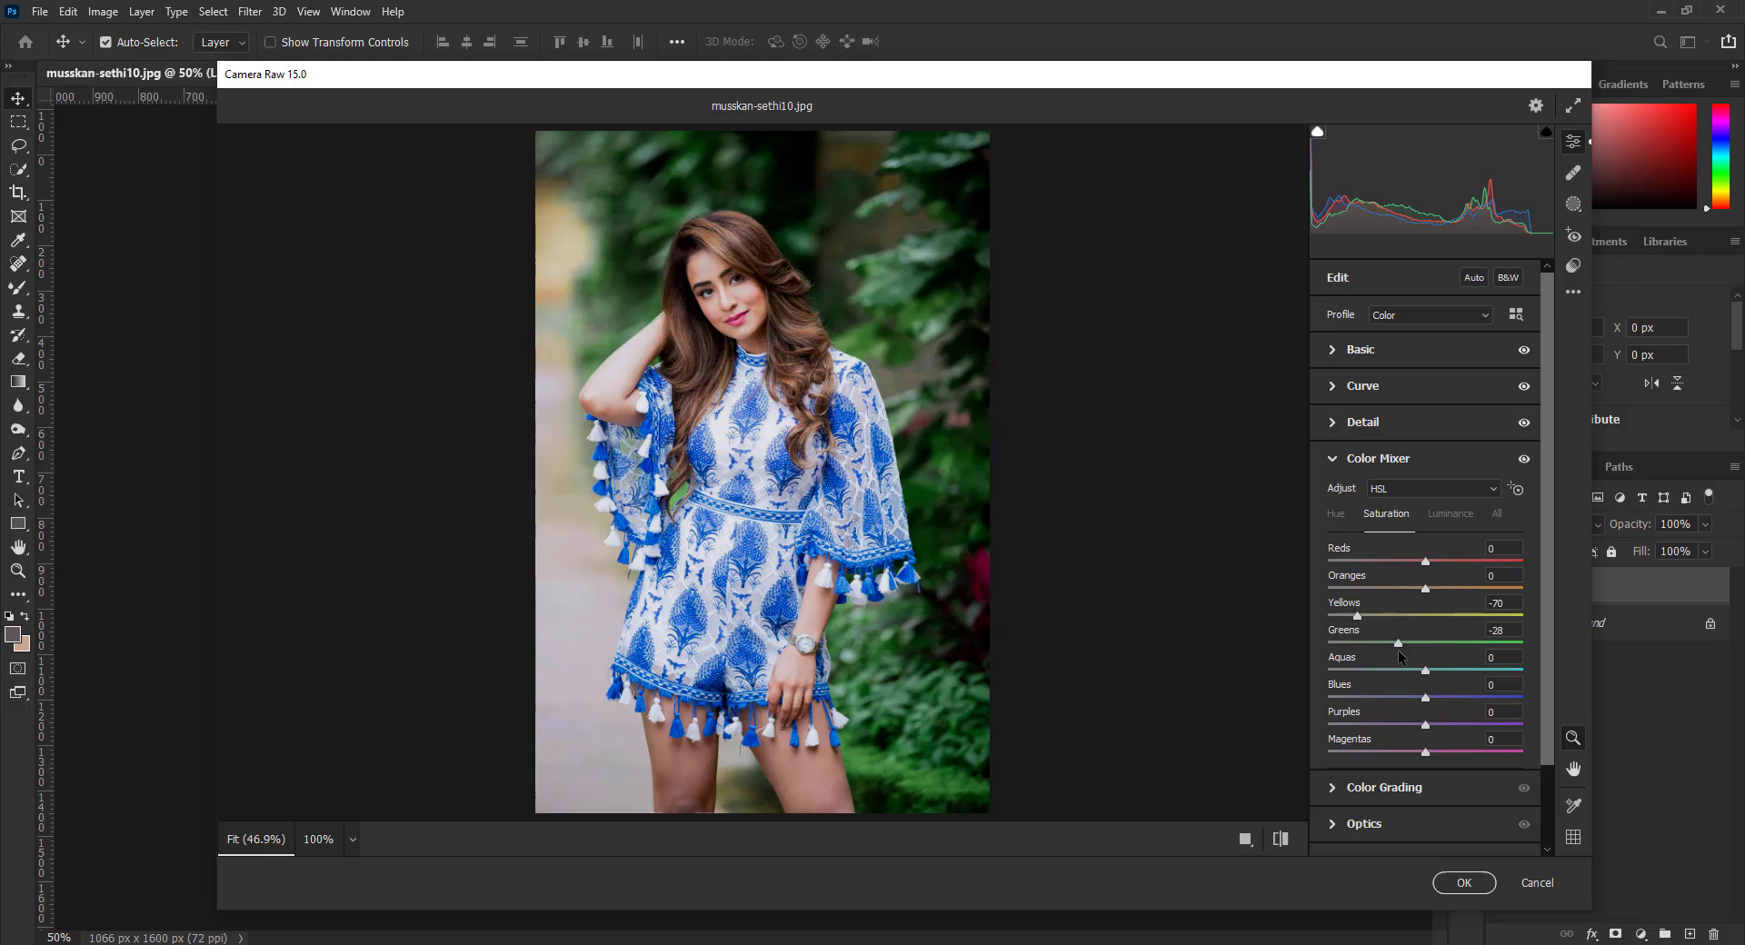
pyautogui.moveTo(1447, 693); pyautogui.dragTo(1437, 697)
# Step: Set the Color Mixer's luminance to +9 for Reds, +7 for Oranges, -18 for Yellows and -53 for Greens
pyautogui.click(1442, 516)
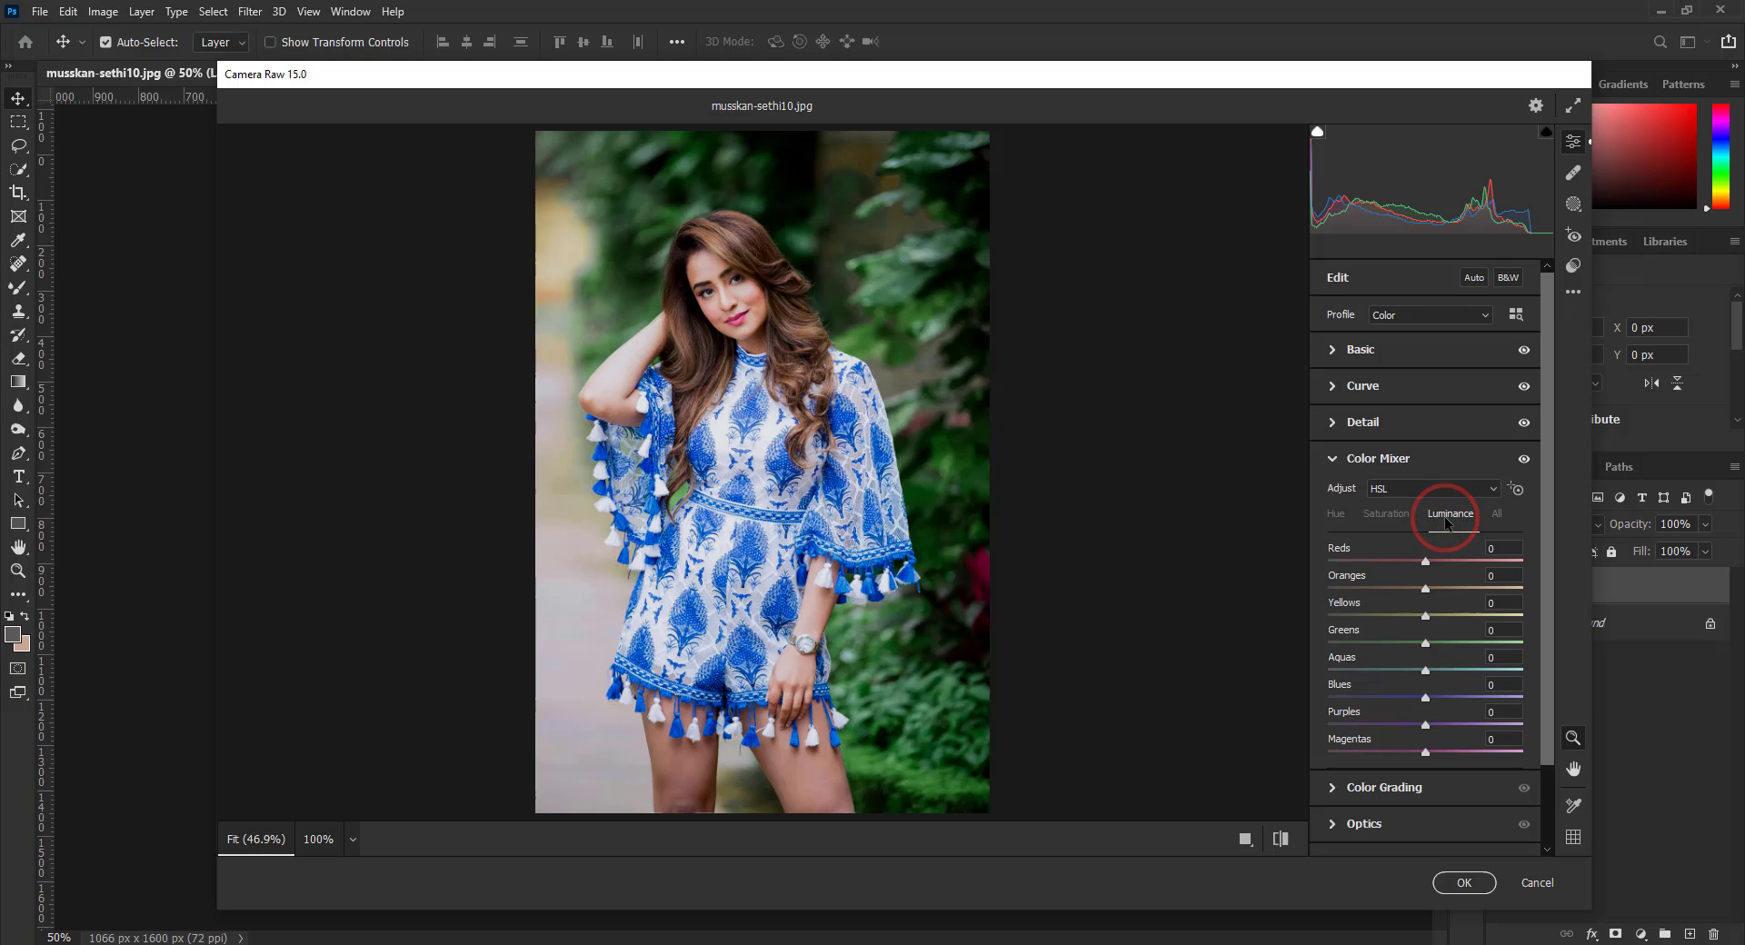
pyautogui.moveTo(1426, 561); pyautogui.dragTo(1415, 616)
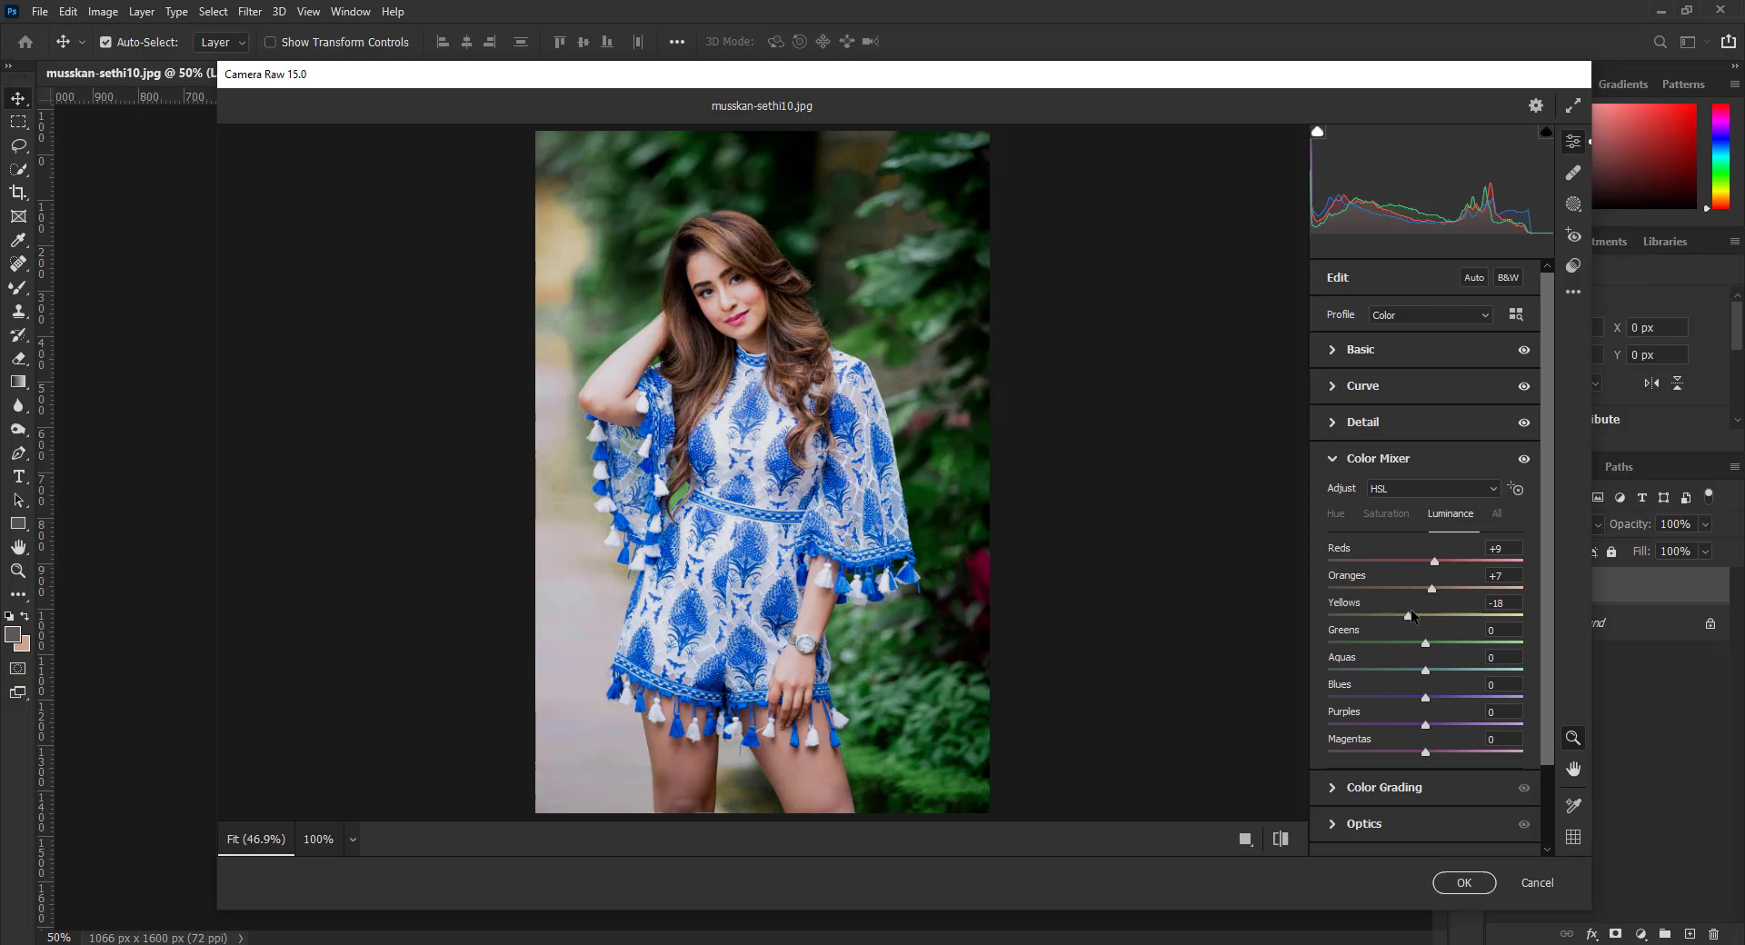
pyautogui.moveTo(1426, 643); pyautogui.dragTo(1356, 639)
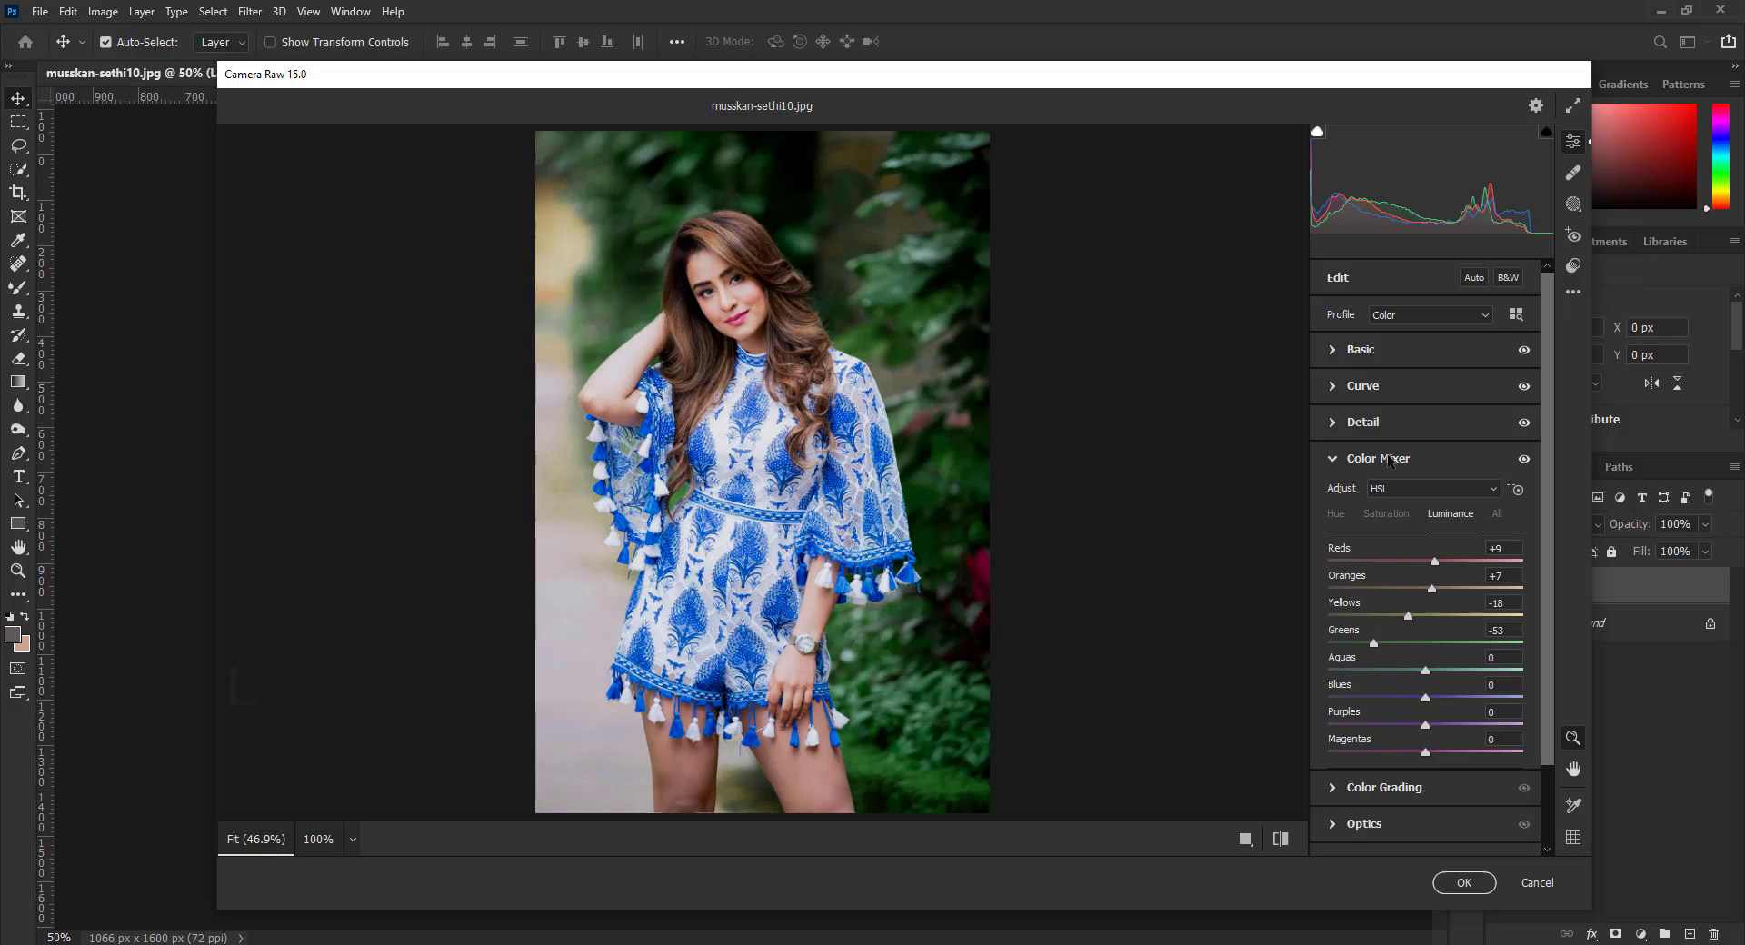
# Step: Show the Color Mixer by individual color and review the hue, saturation and luminance values from reds through magentas
pyautogui.click(1400, 488)
pyautogui.click(1381, 519)
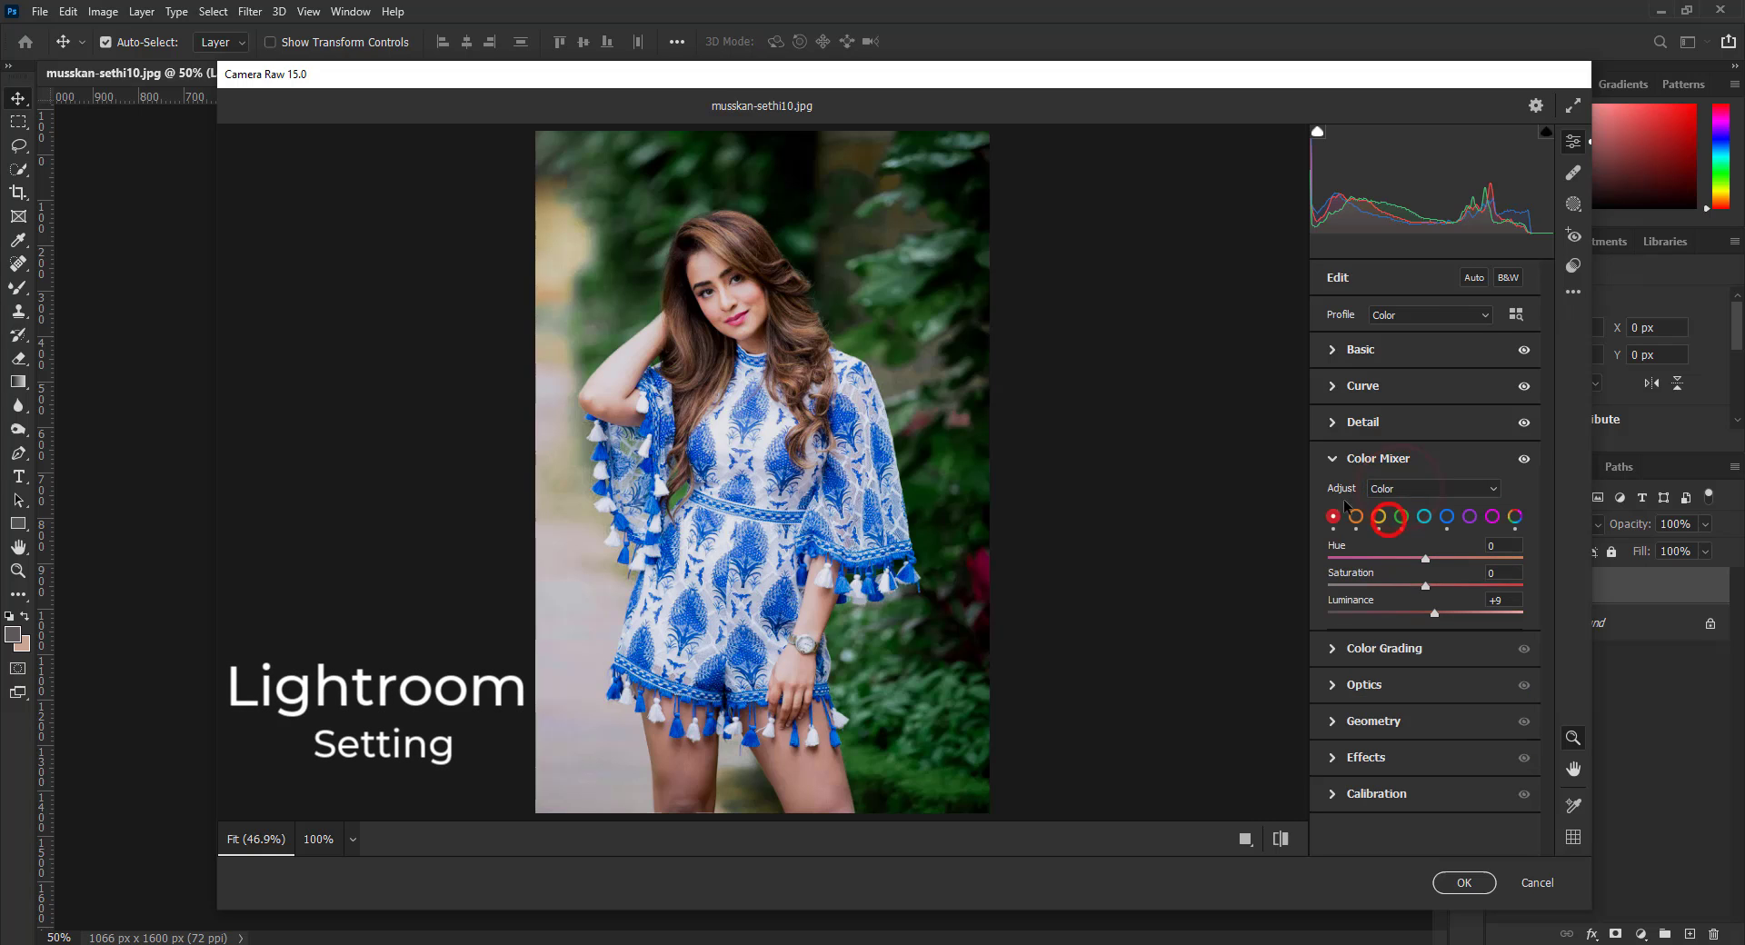
pyautogui.click(1334, 517)
pyautogui.click(1356, 517)
pyautogui.click(1380, 518)
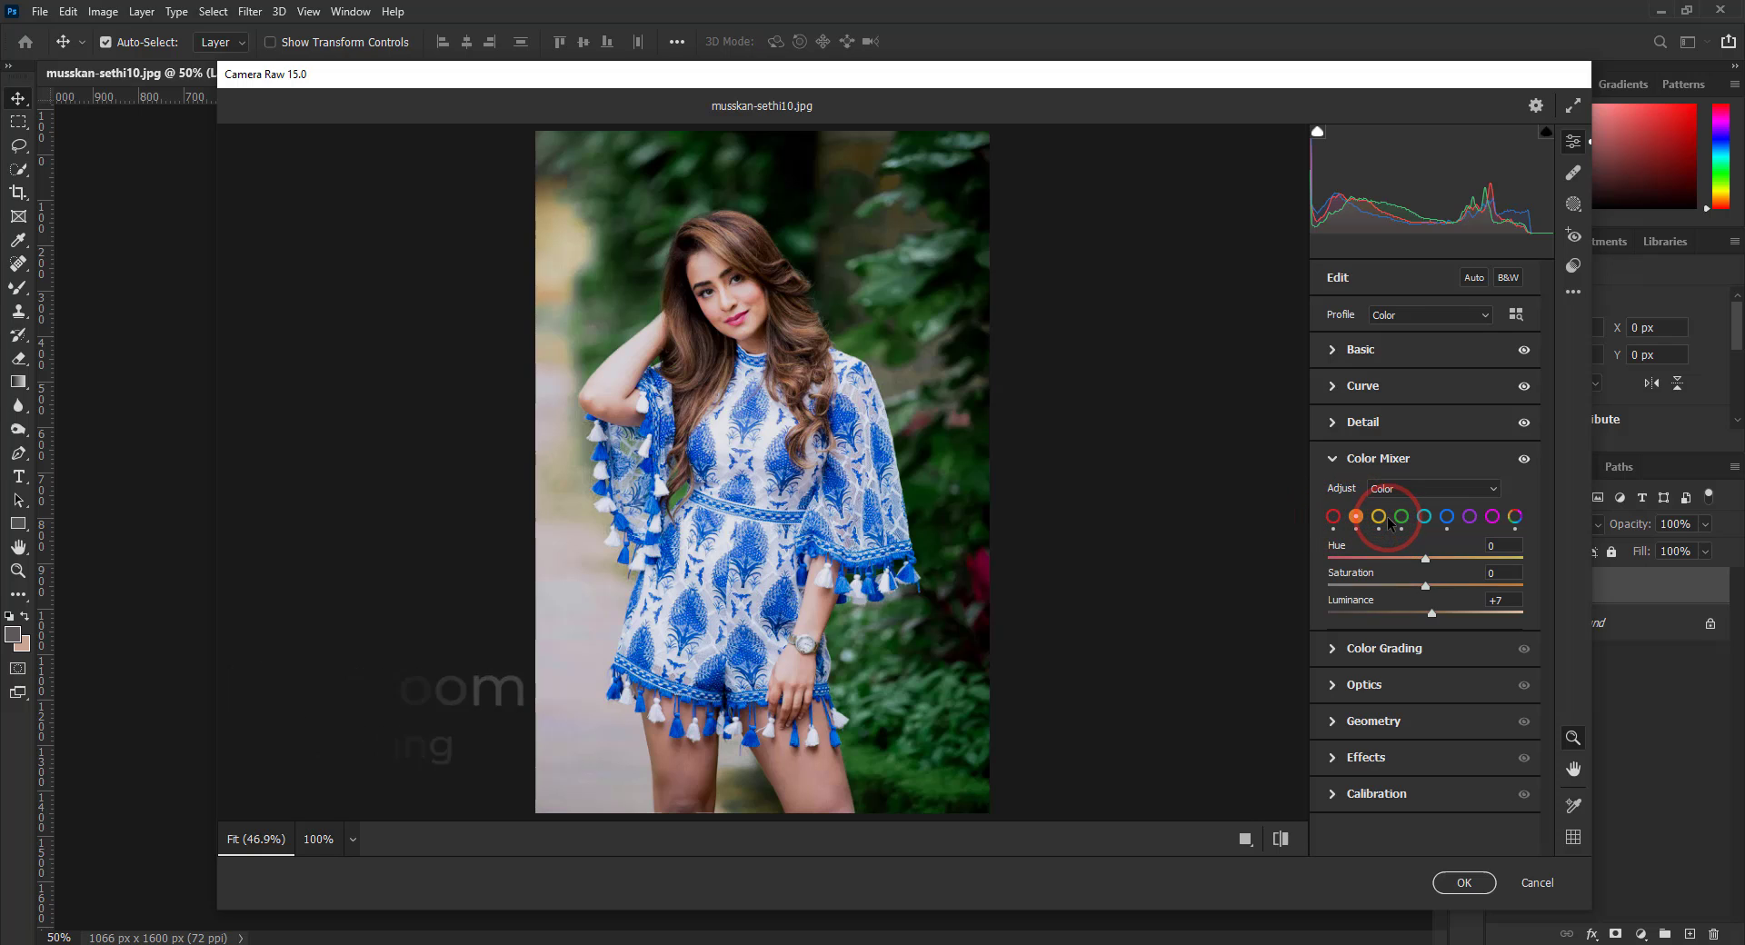
pyautogui.click(1381, 519)
pyautogui.click(1403, 517)
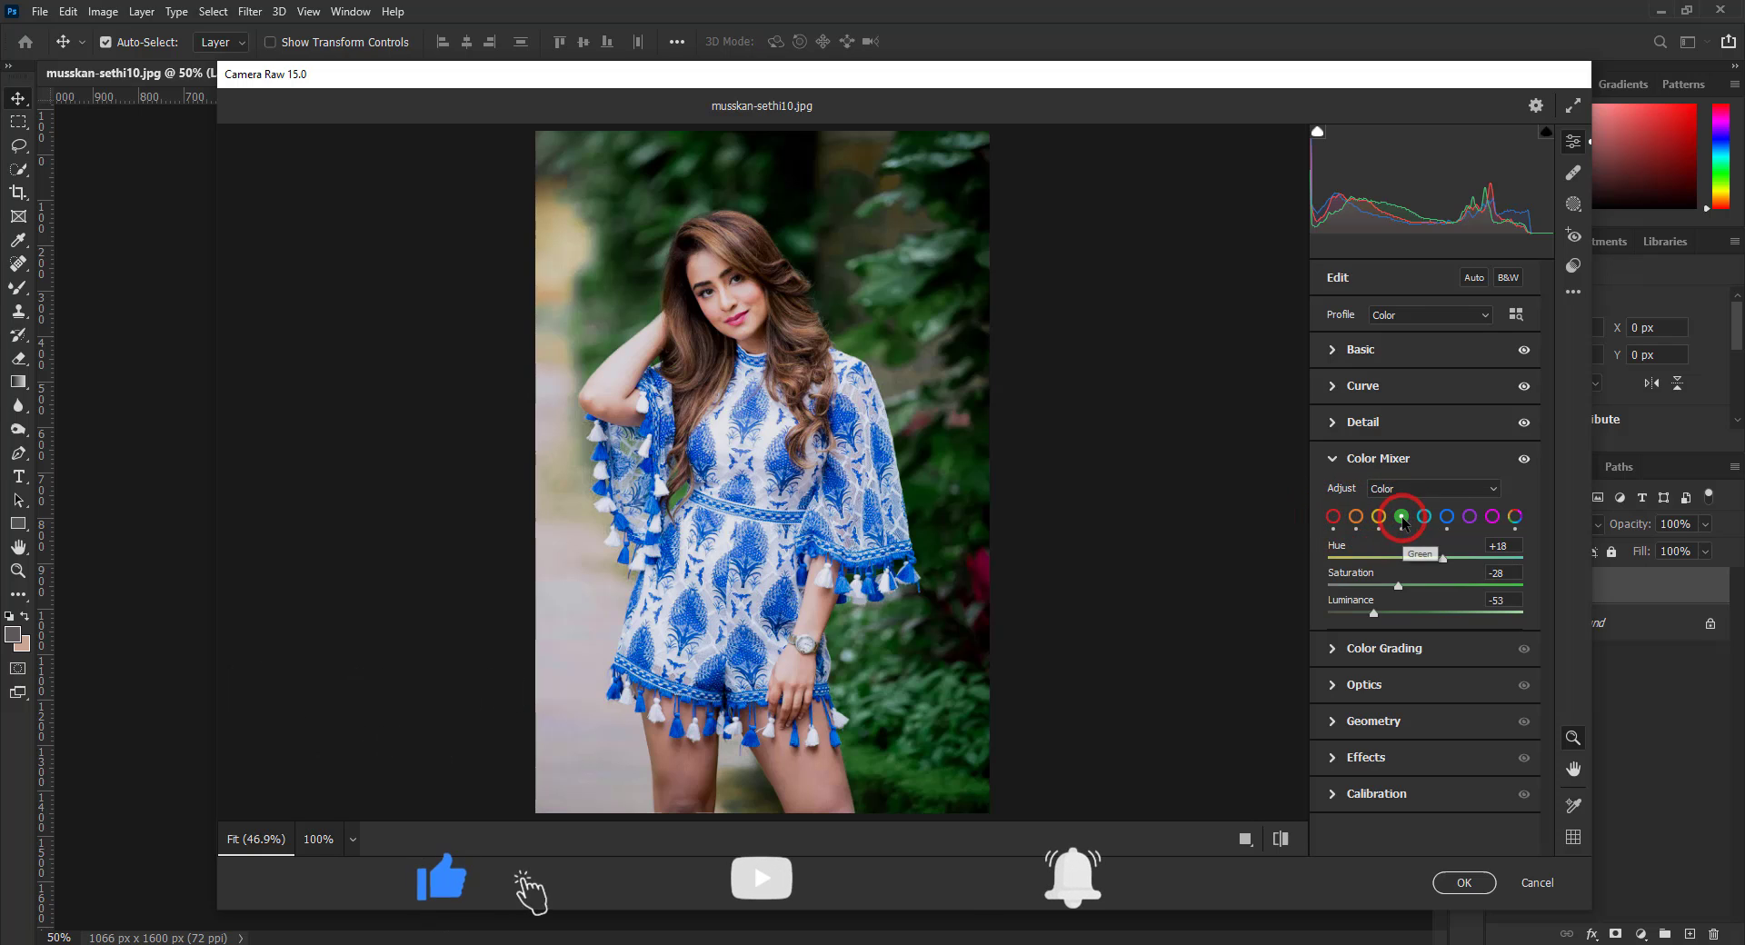
pyautogui.click(1424, 518)
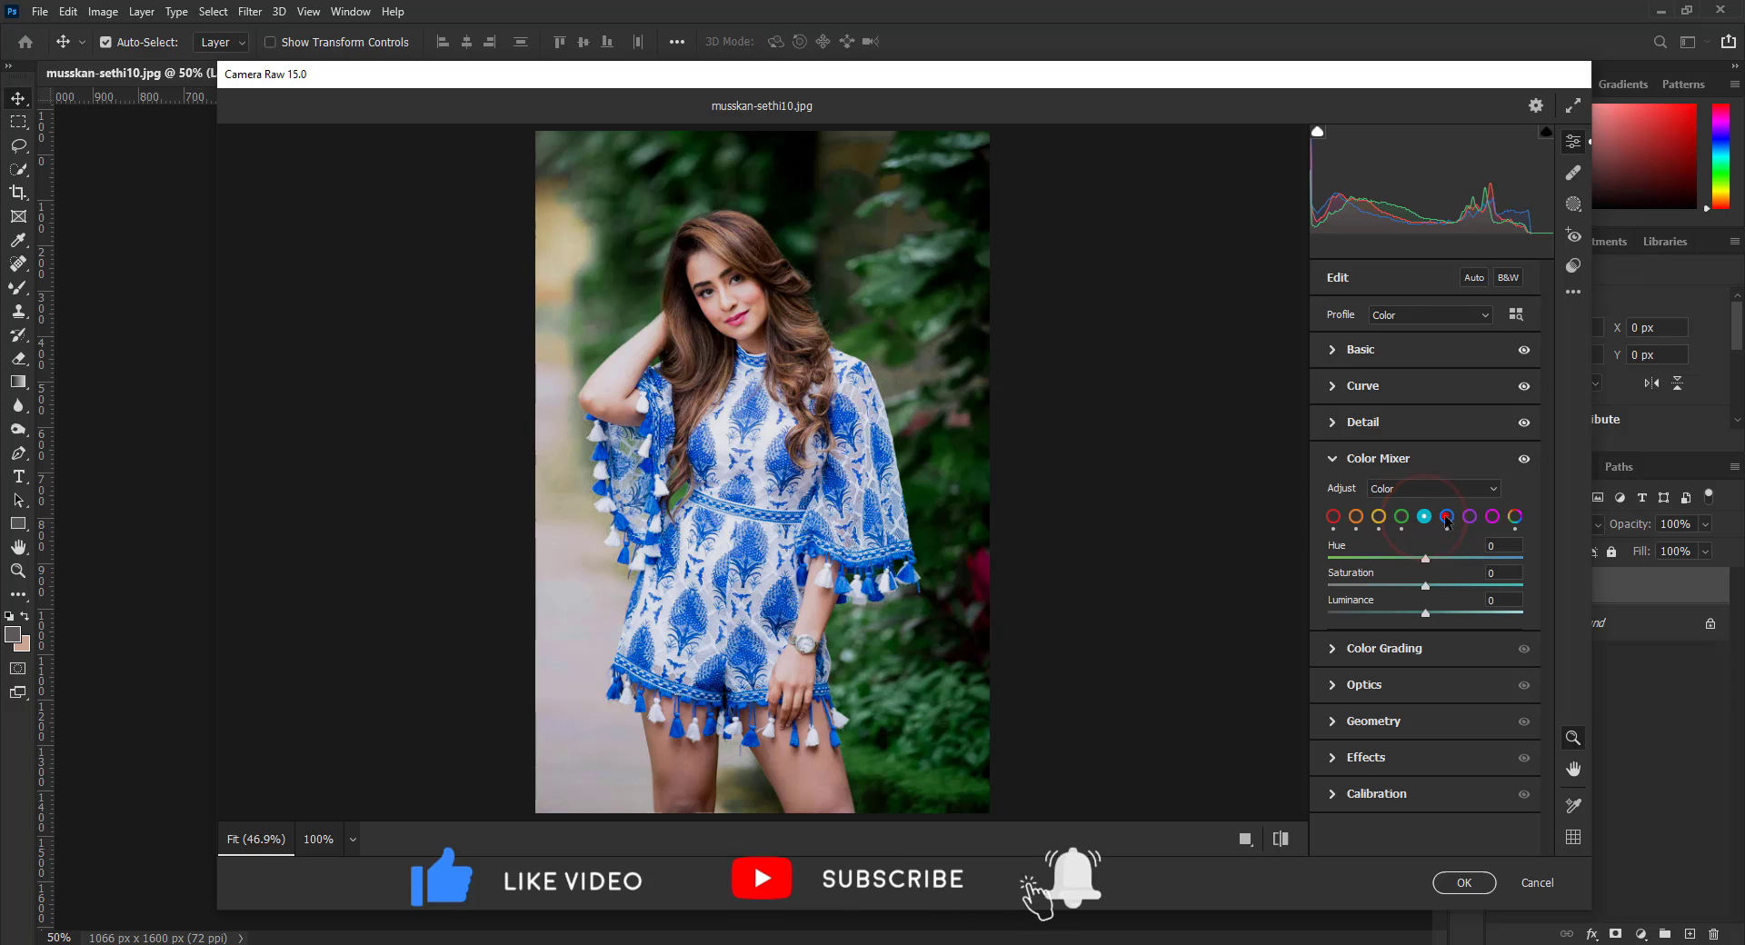
pyautogui.click(1447, 518)
pyautogui.click(1469, 517)
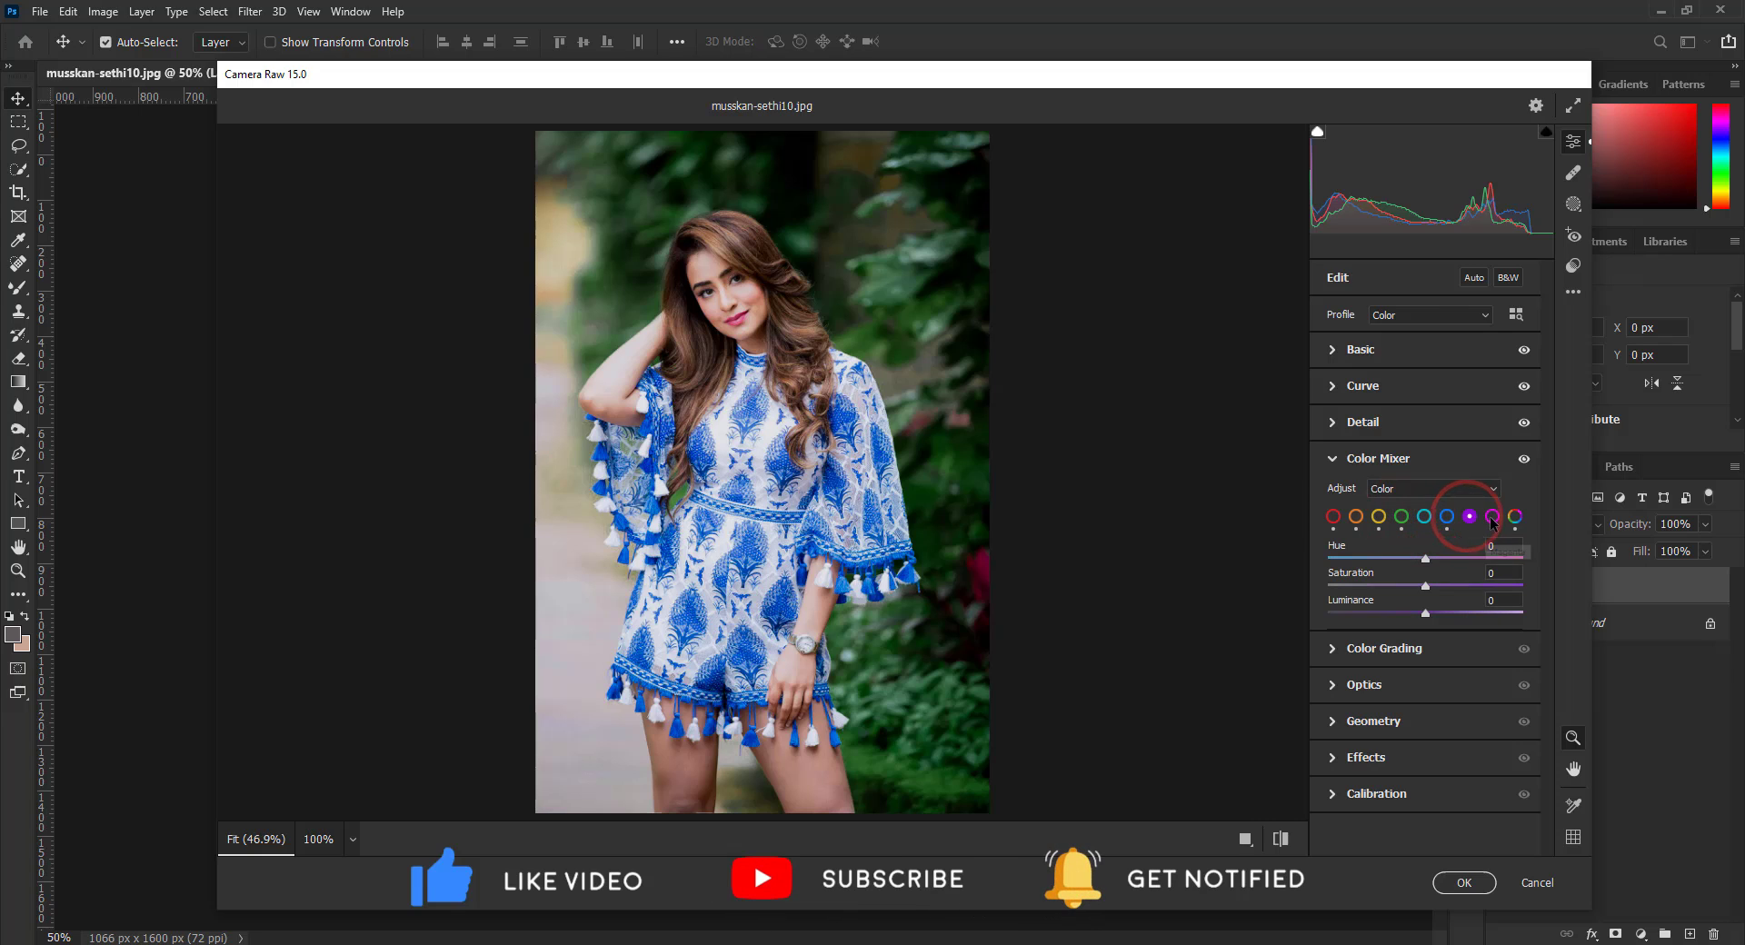
pyautogui.click(1493, 518)
pyautogui.click(1460, 460)
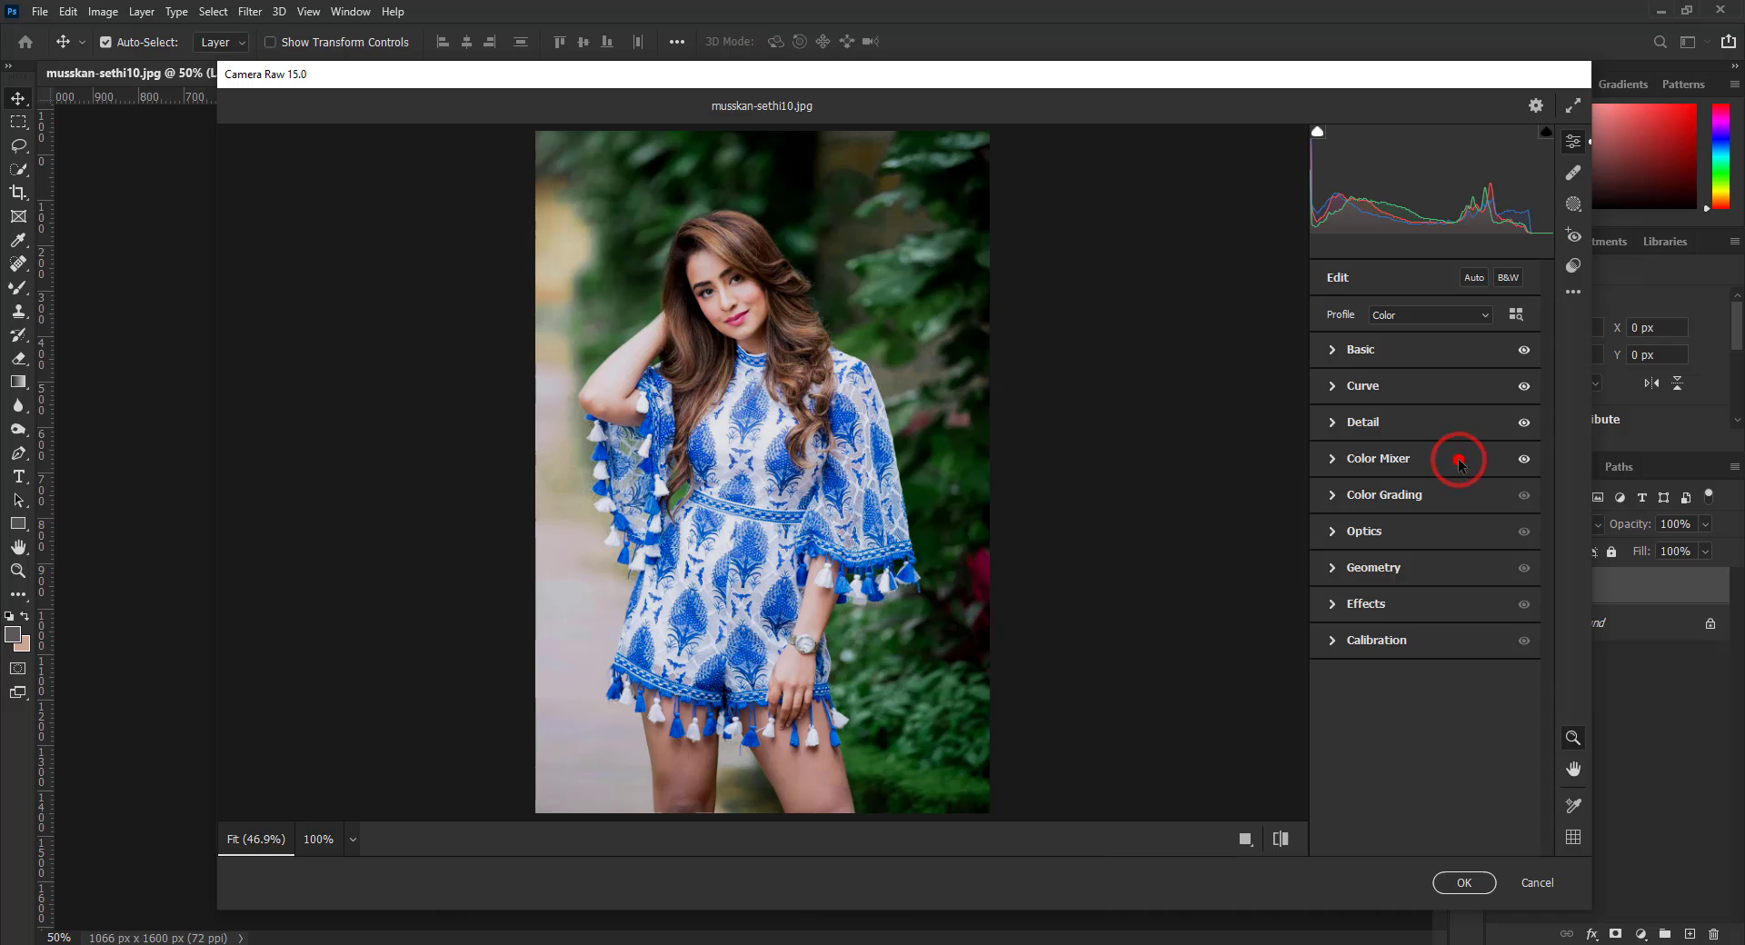
# Step: Return the Color Mixer to HSL adjustment and collapse its settings
pyautogui.click(1458, 460)
pyautogui.click(1452, 488)
pyautogui.click(1418, 522)
pyautogui.click(1411, 488)
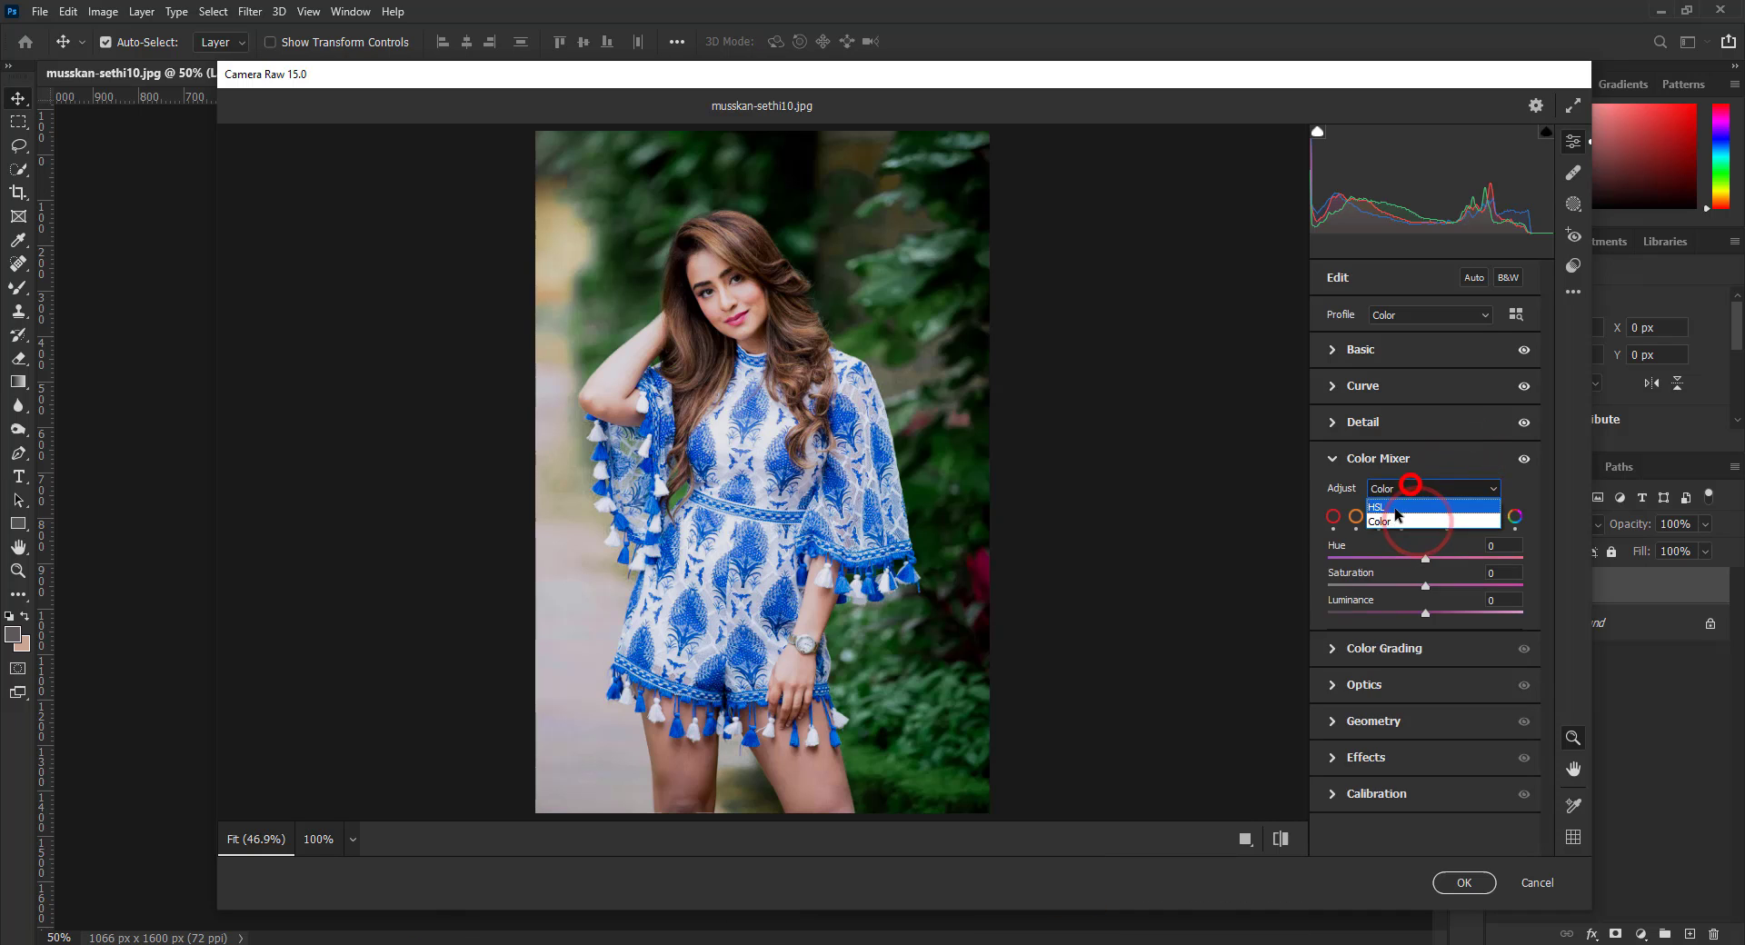
pyautogui.click(1384, 507)
pyautogui.click(1393, 460)
# Step: Color-grade the shadows with hue 244 and saturation 9, and set the grading's blending to 100
pyautogui.click(1386, 495)
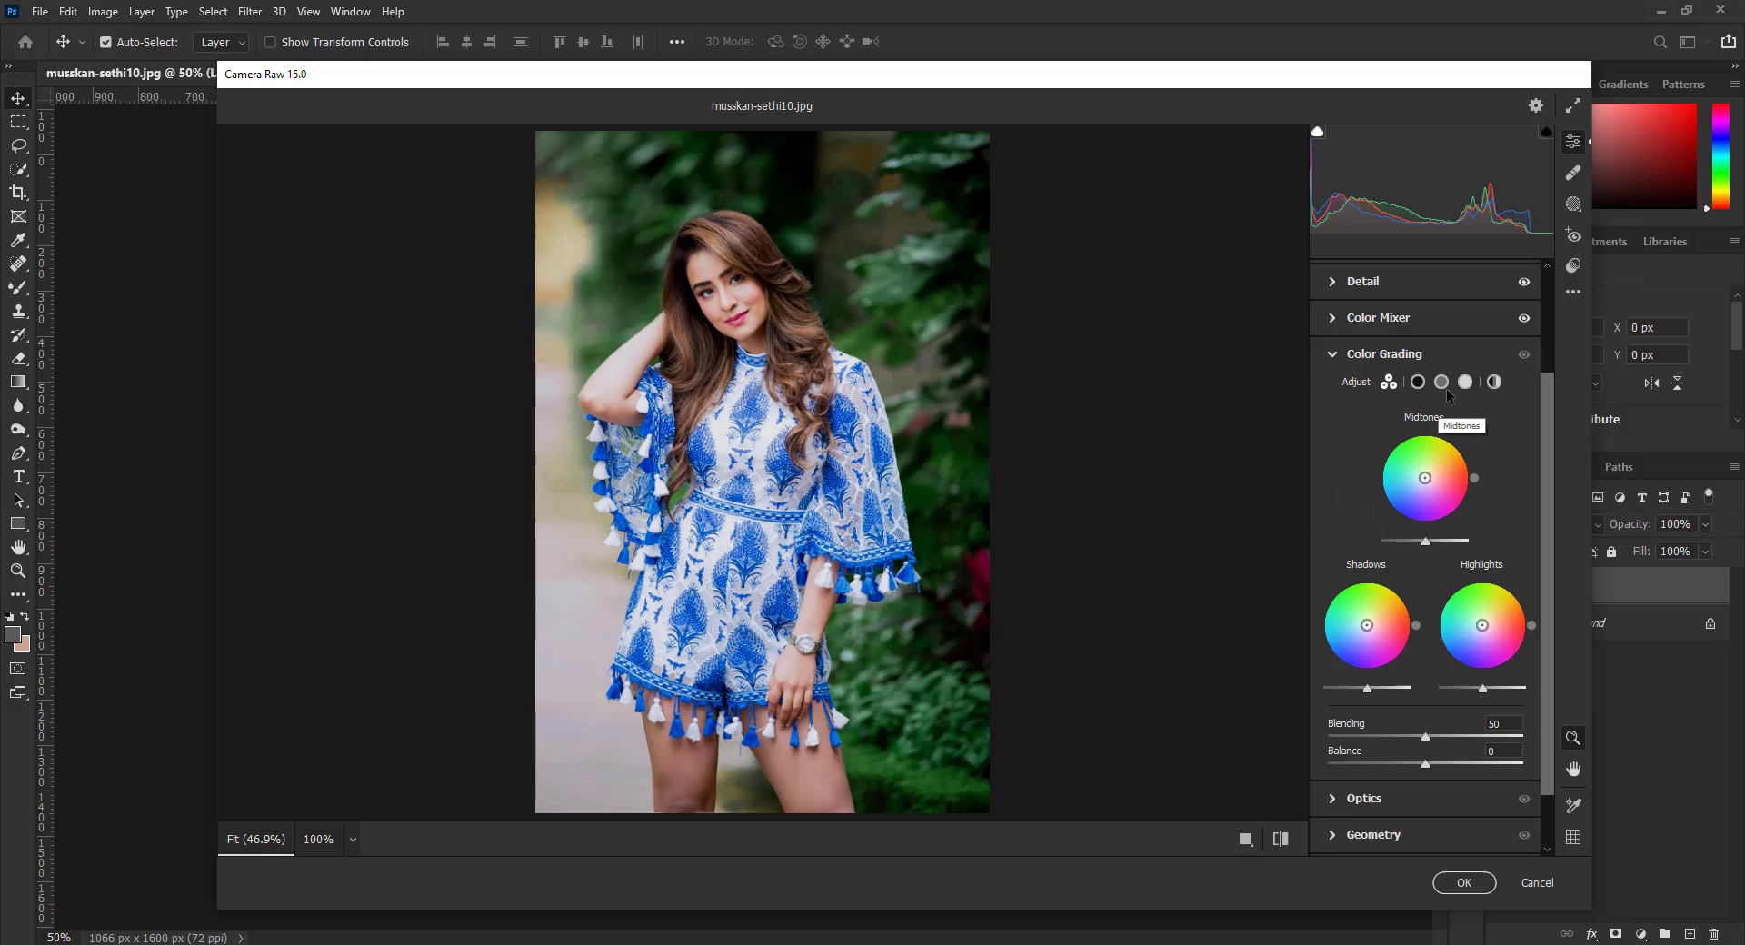
pyautogui.click(1415, 383)
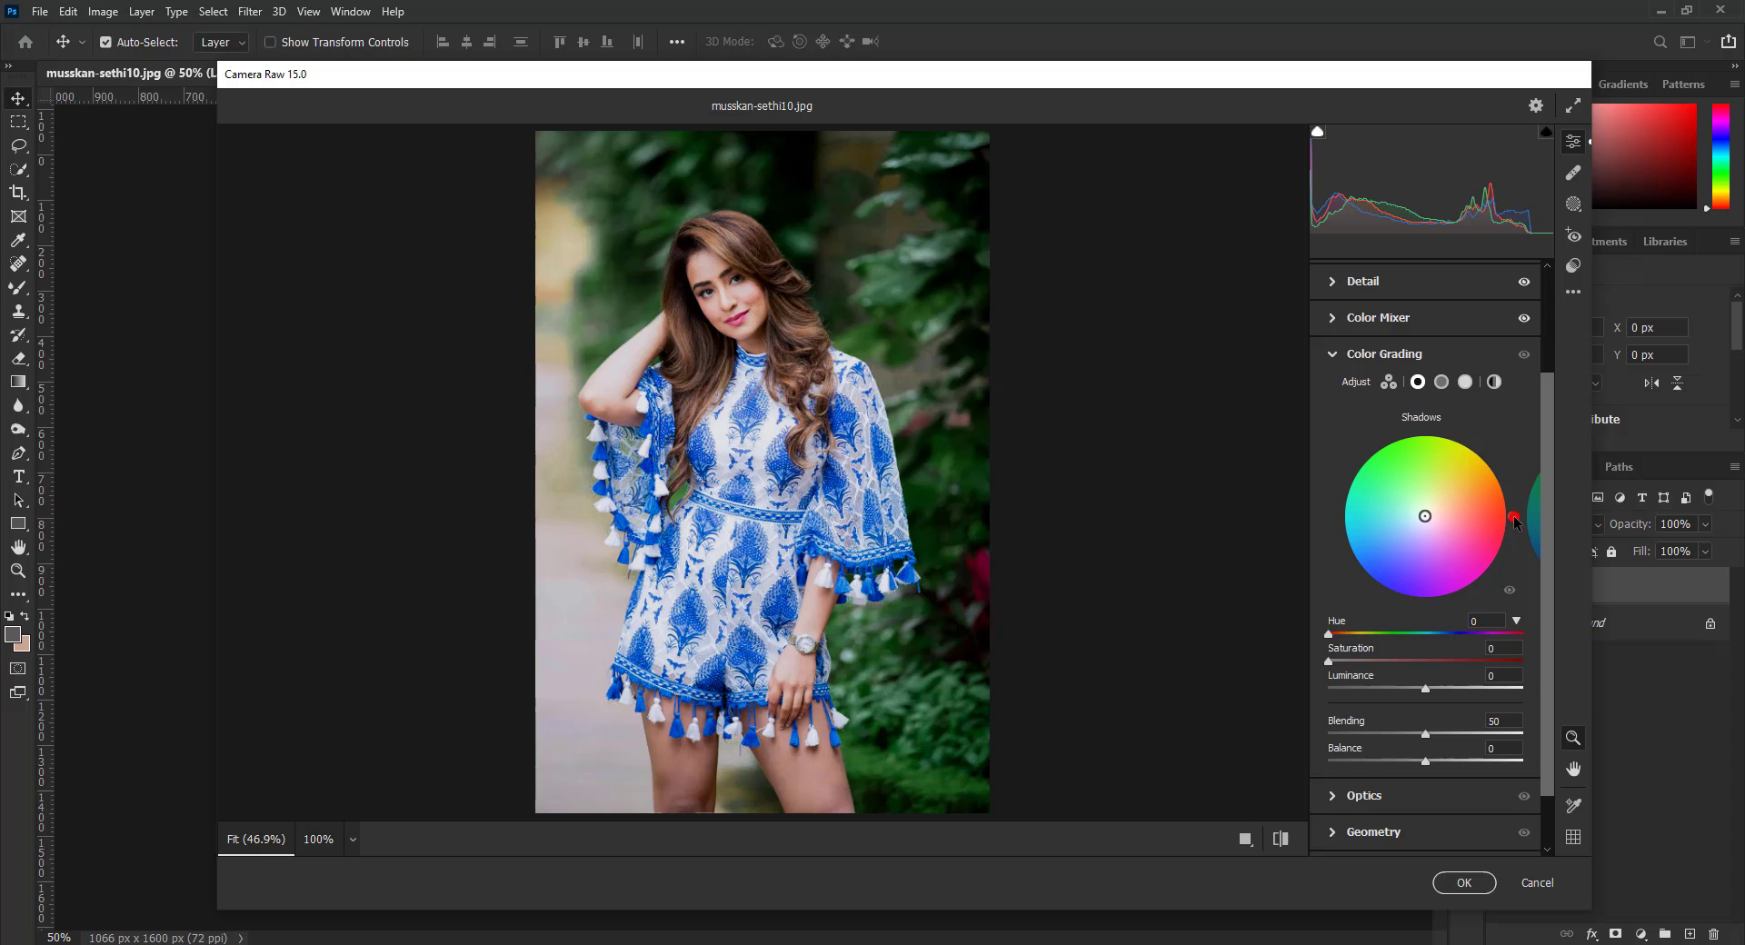
pyautogui.moveTo(1516, 515); pyautogui.dragTo(1399, 571)
pyautogui.moveTo(1426, 736); pyautogui.dragTo(1537, 739)
pyautogui.moveTo(1329, 662); pyautogui.dragTo(1346, 661)
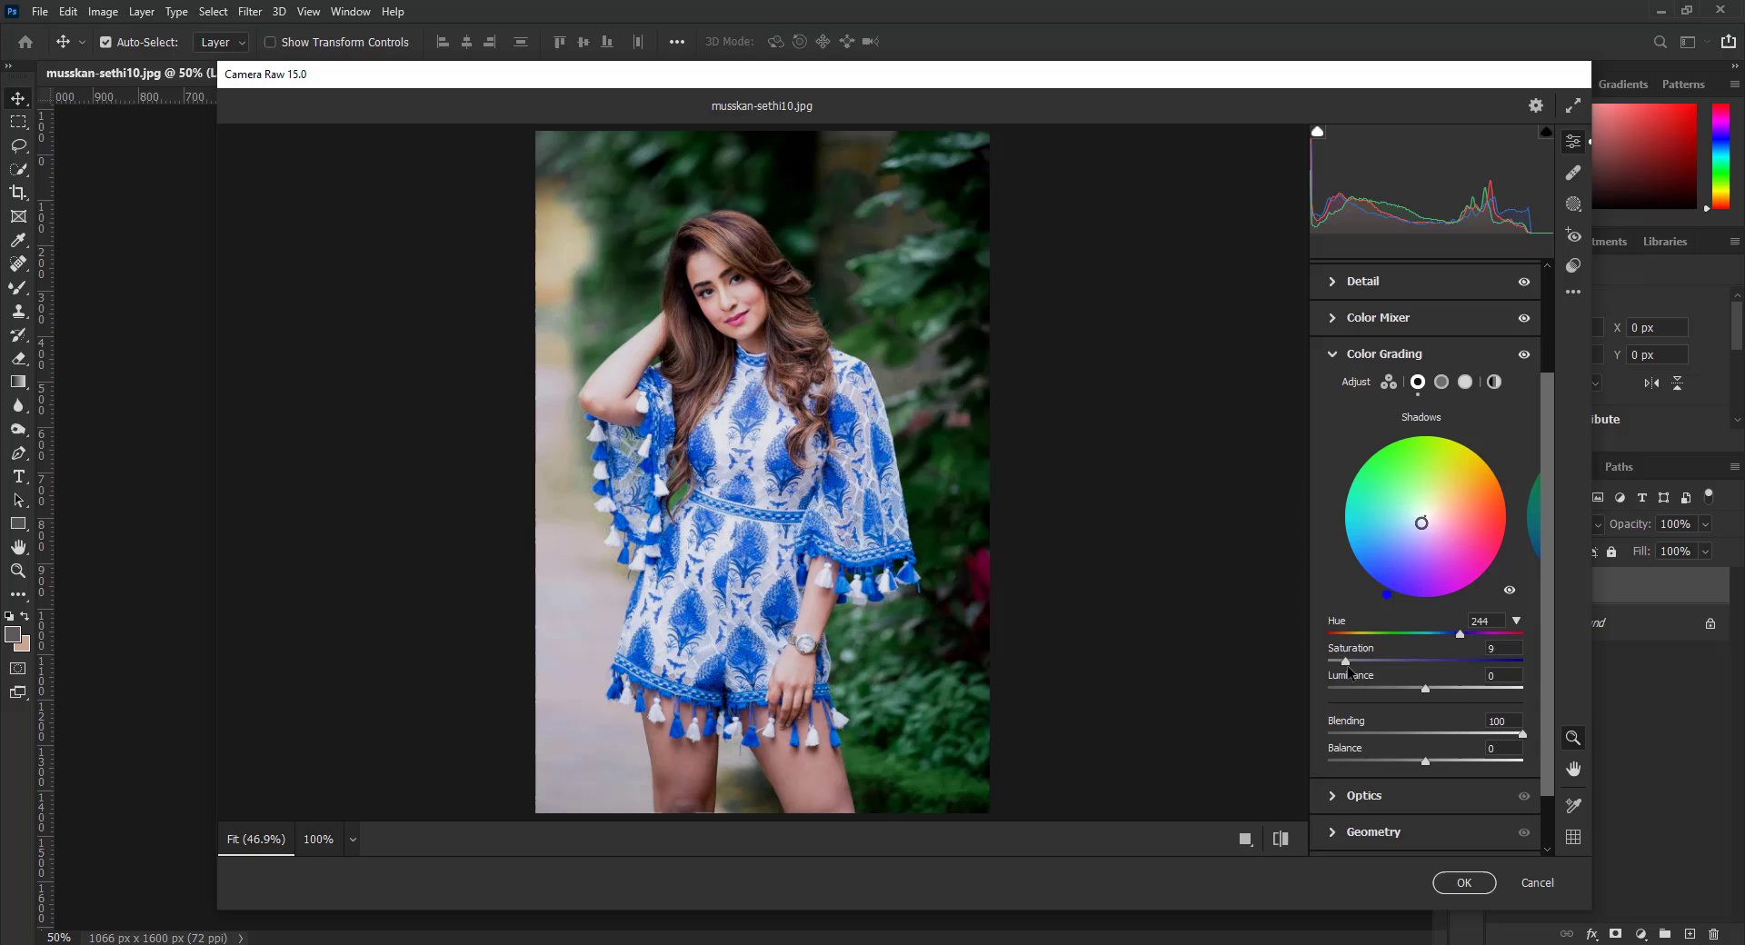
pyautogui.click(1413, 354)
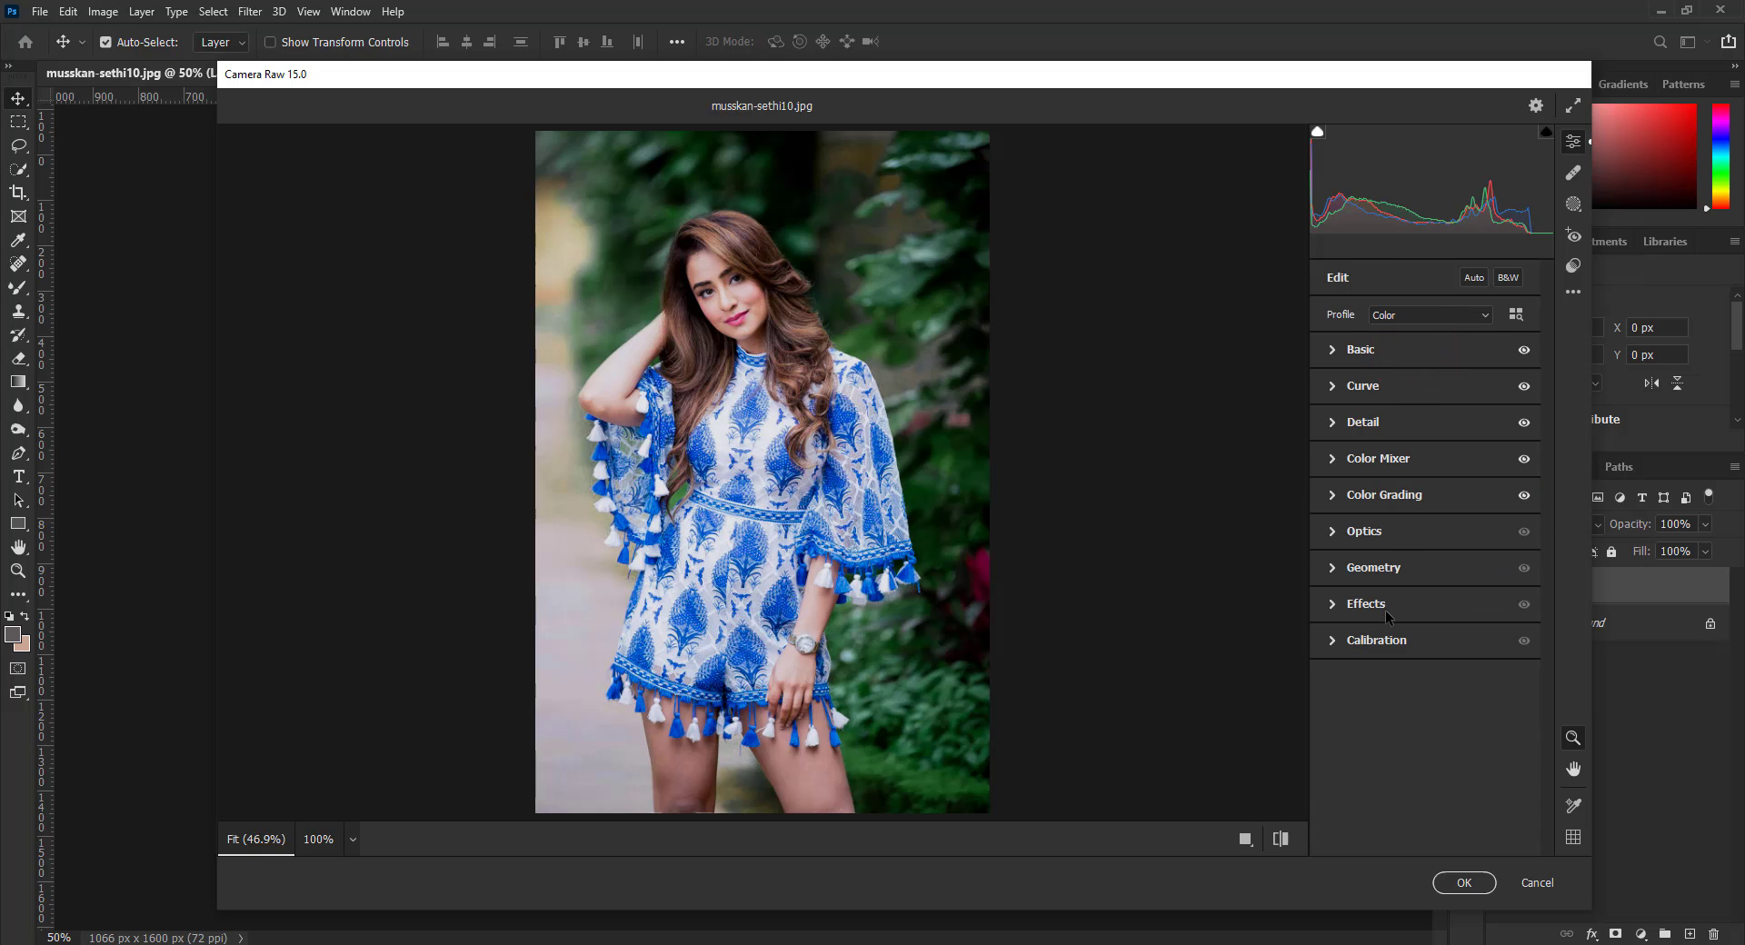
# Step: Calibrate the primaries' hue and saturation: Red +15 and -20, Green +10 and -8, Blue -36 and +20
pyautogui.click(1391, 640)
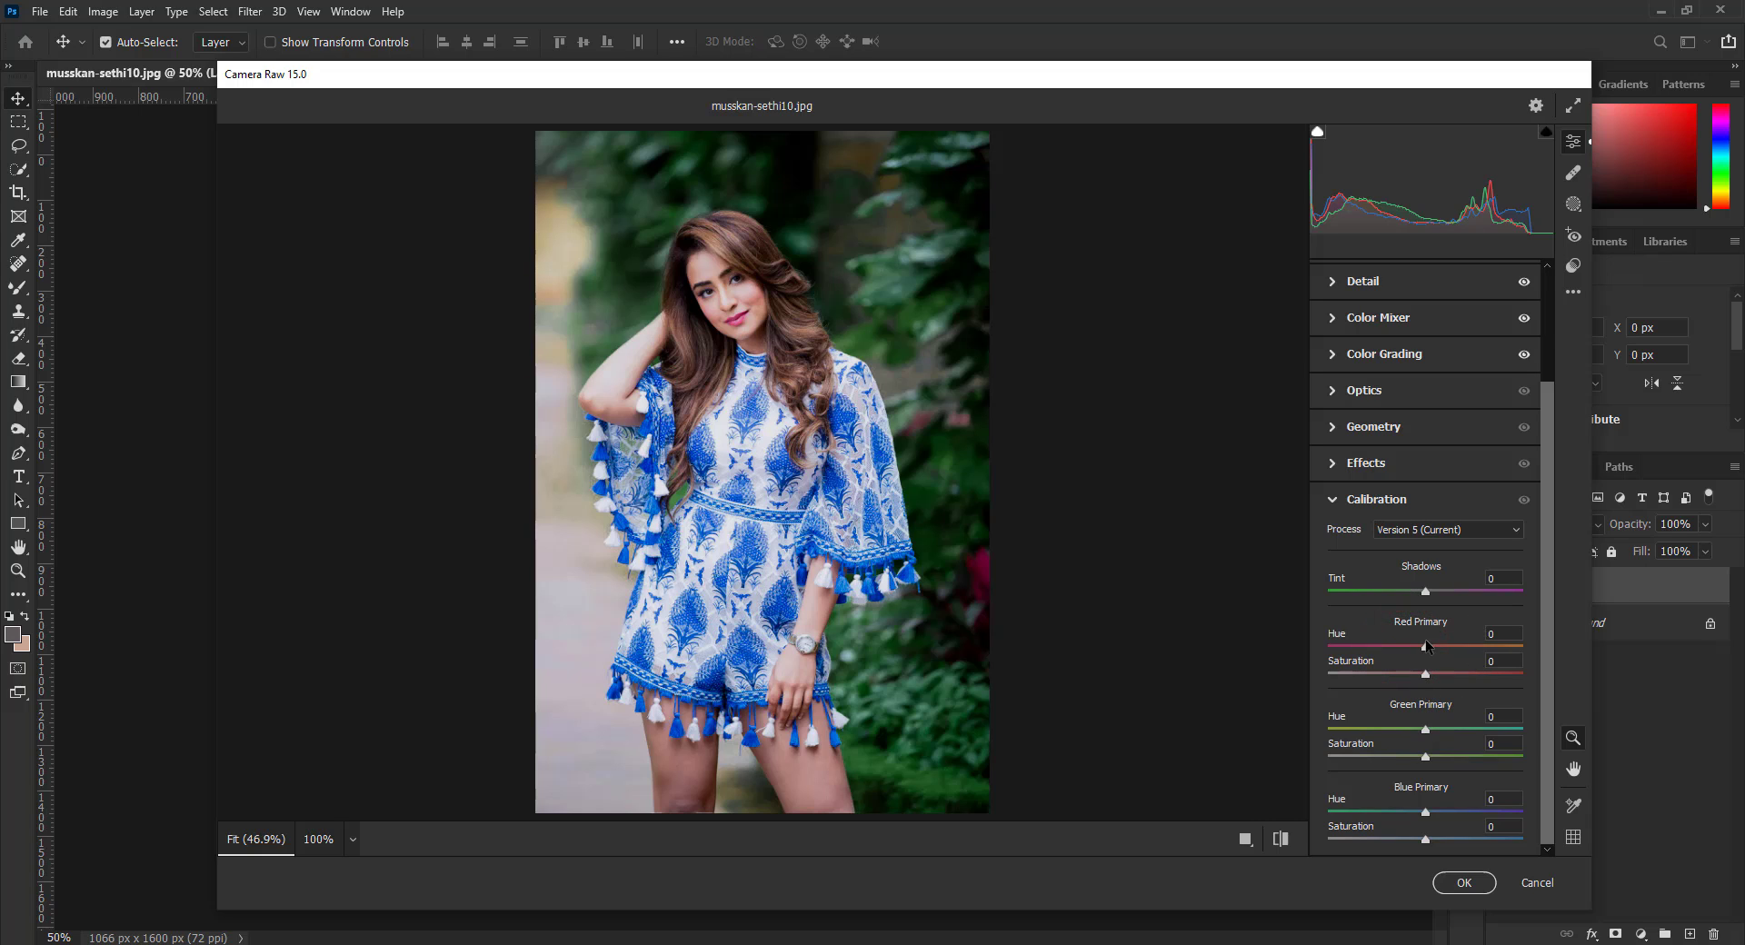
pyautogui.moveTo(1429, 647); pyautogui.dragTo(1436, 646)
pyautogui.moveTo(1427, 673); pyautogui.dragTo(1436, 729)
pyautogui.moveTo(1426, 762); pyautogui.dragTo(1420, 762)
pyautogui.moveTo(1424, 811); pyautogui.dragTo(1393, 810)
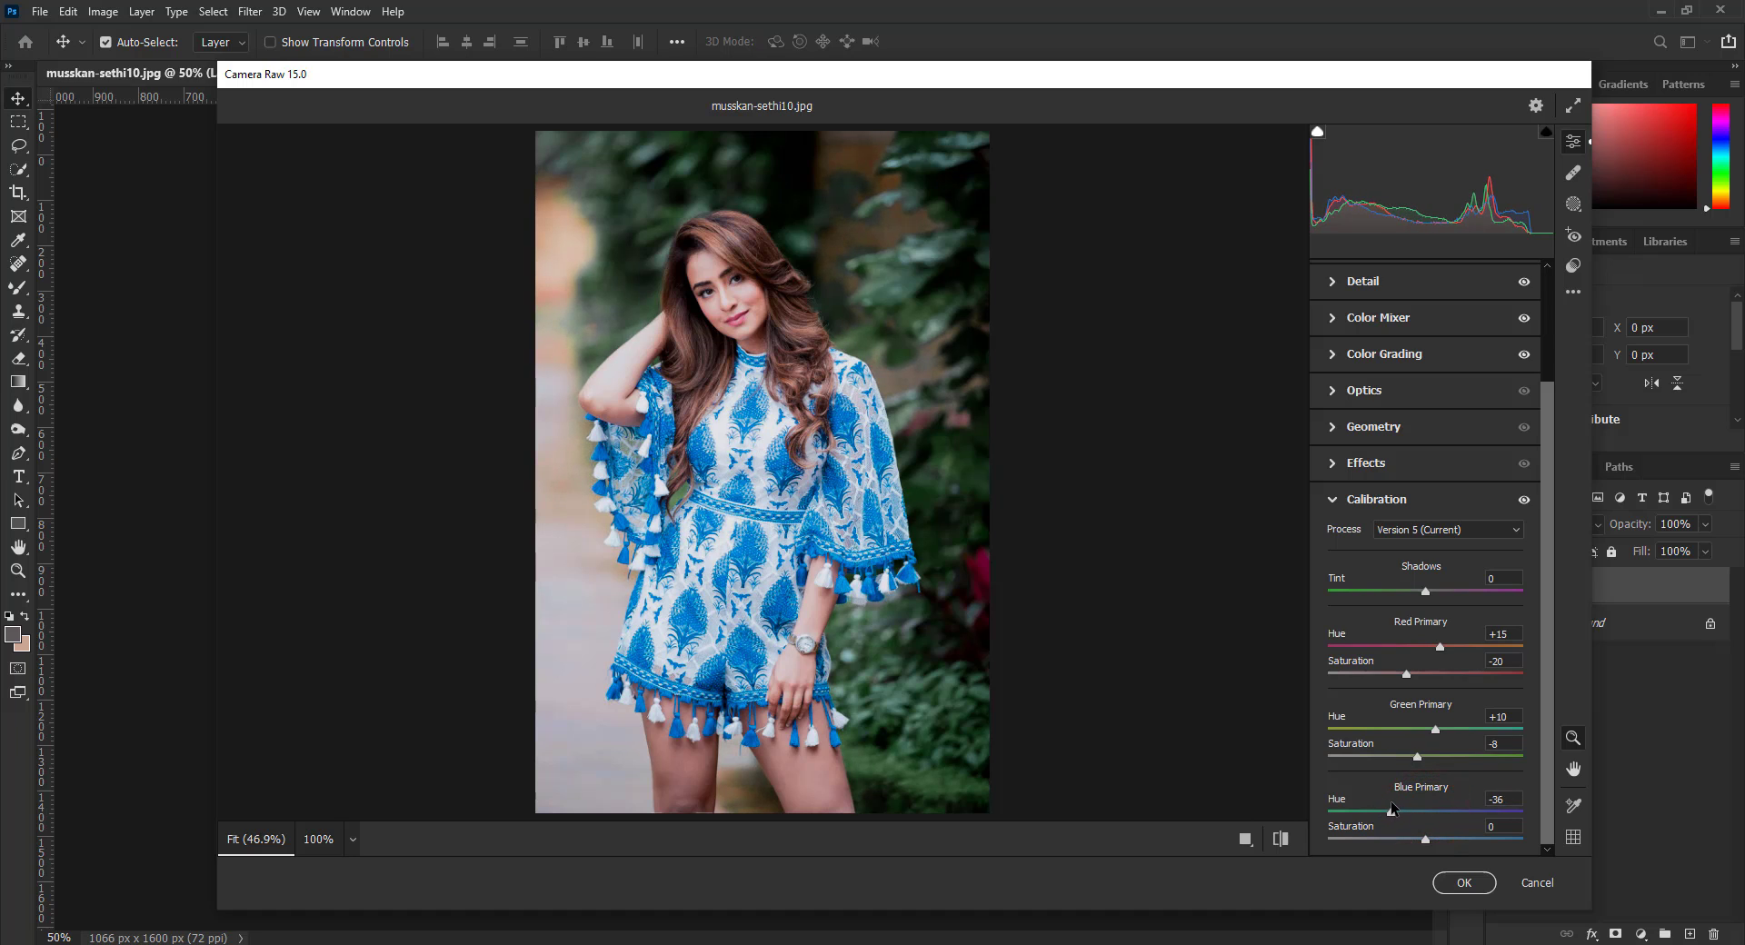
pyautogui.moveTo(1423, 838); pyautogui.dragTo(1452, 841)
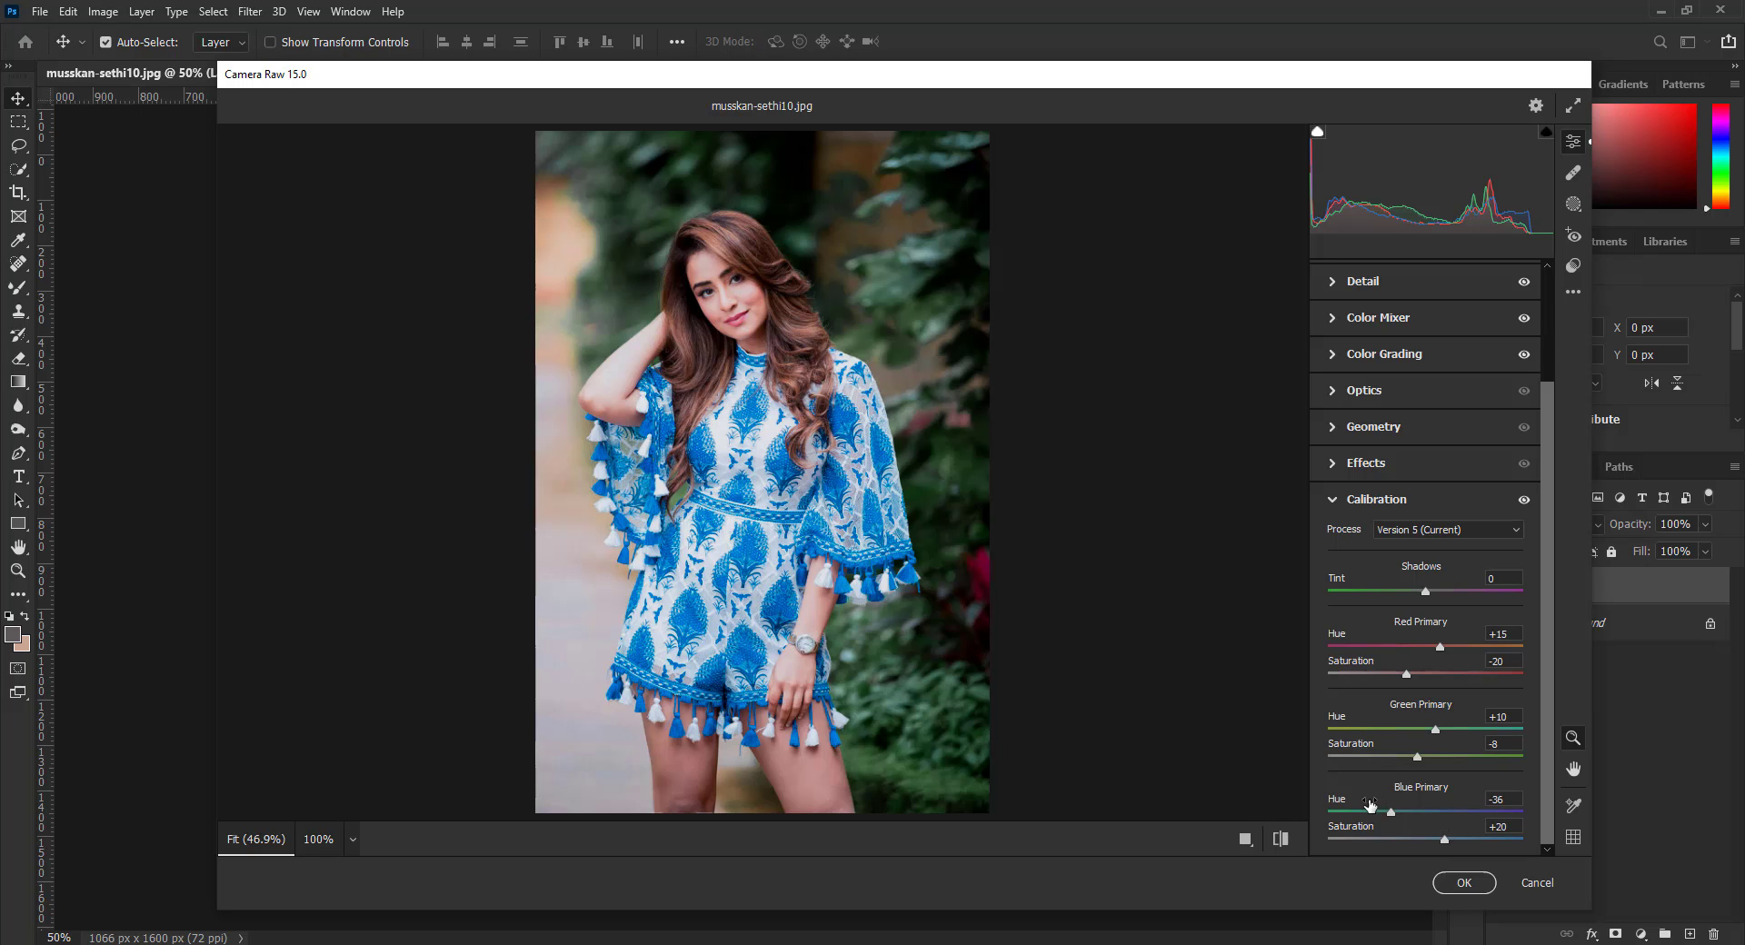
# Step: Fine-tune the calibration by slightly raising the Blue and Green Primary hues and lowering the Green Primary saturation
pyautogui.moveTo(1393, 813); pyautogui.dragTo(1407, 812)
pyautogui.moveTo(1417, 758); pyautogui.dragTo(1408, 755)
pyautogui.moveTo(1435, 730); pyautogui.dragTo(1437, 732)
pyautogui.moveTo(1435, 730)
pyautogui.mouseDown()
pyautogui.moveTo(1418, 763)
pyautogui.moveTo(1441, 729)
pyautogui.mouseUp()
pyautogui.click(1407, 512)
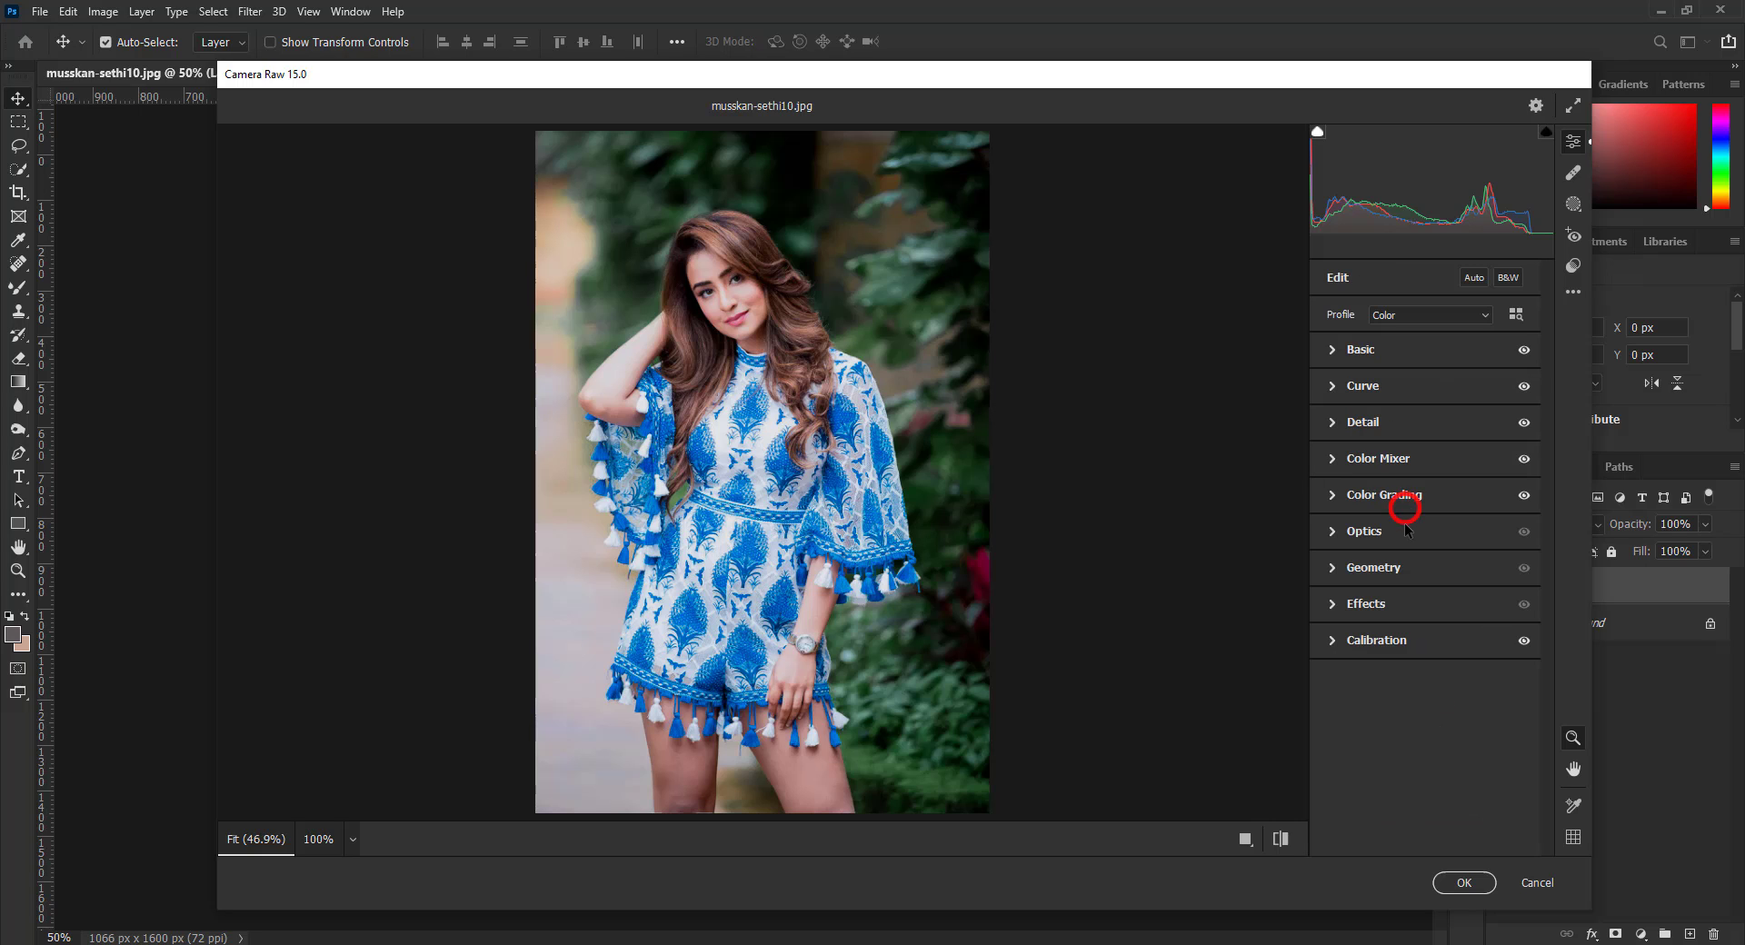
# Step: Set the vignetting to -6 and compare the edited portrait with the default settings
pyautogui.click(1356, 605)
pyautogui.moveTo(1426, 684); pyautogui.dragTo(1419, 683)
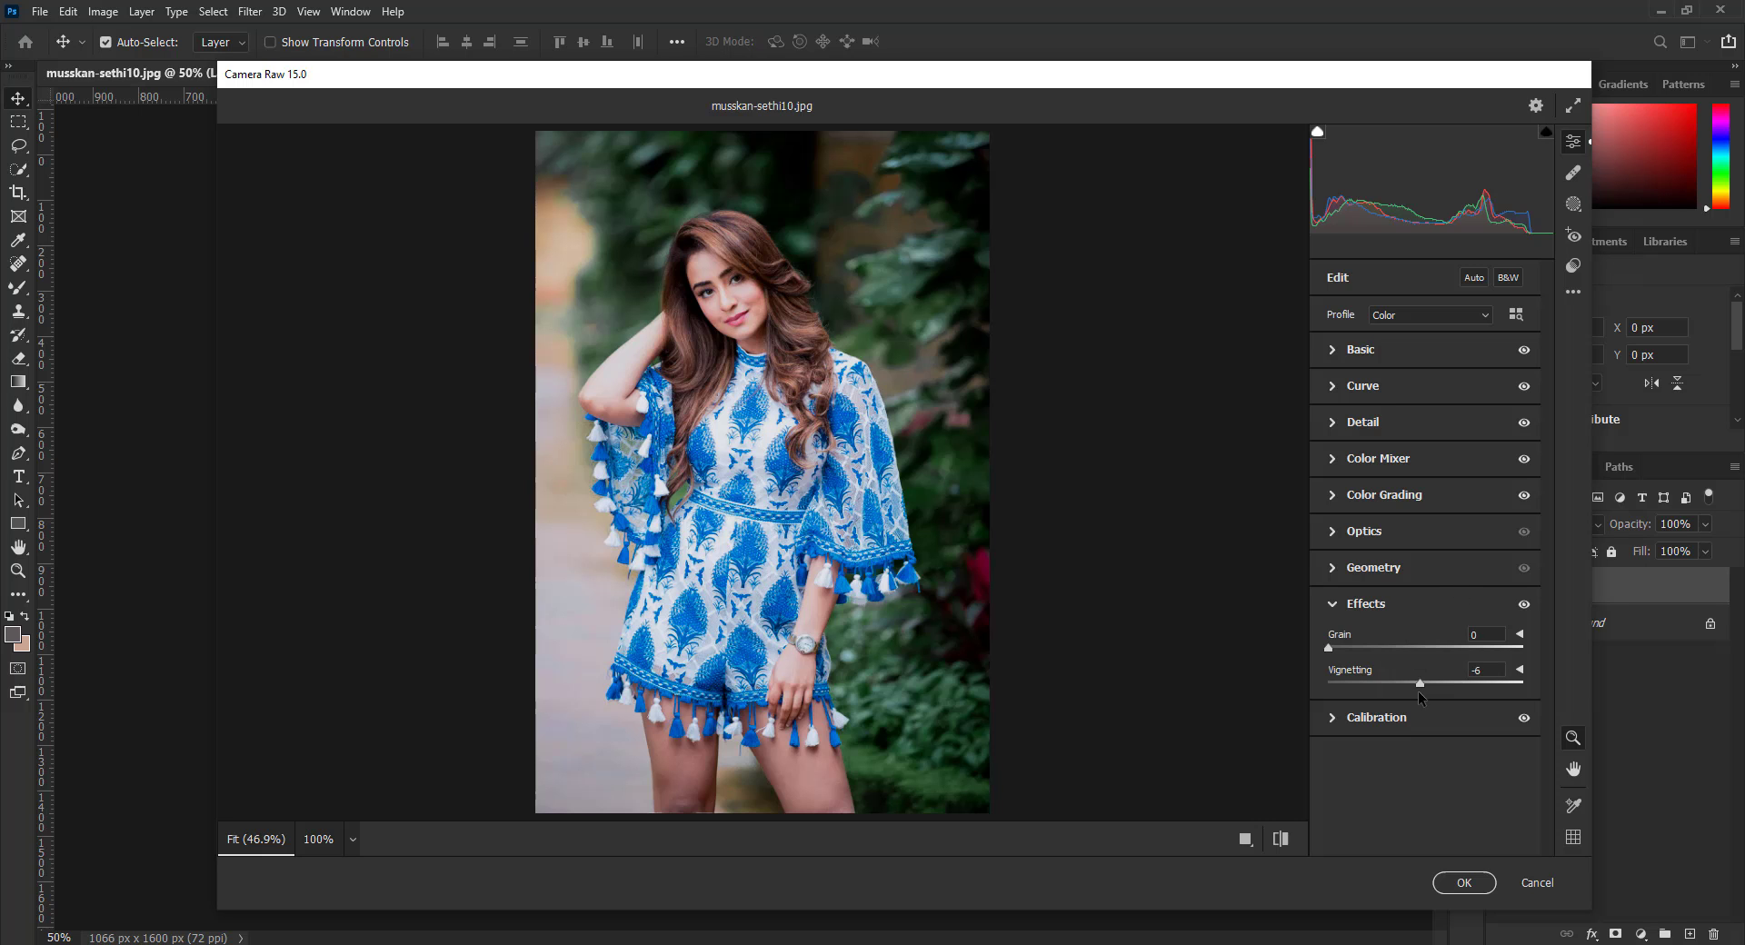
pyautogui.click(1282, 838)
pyautogui.click(1282, 838)
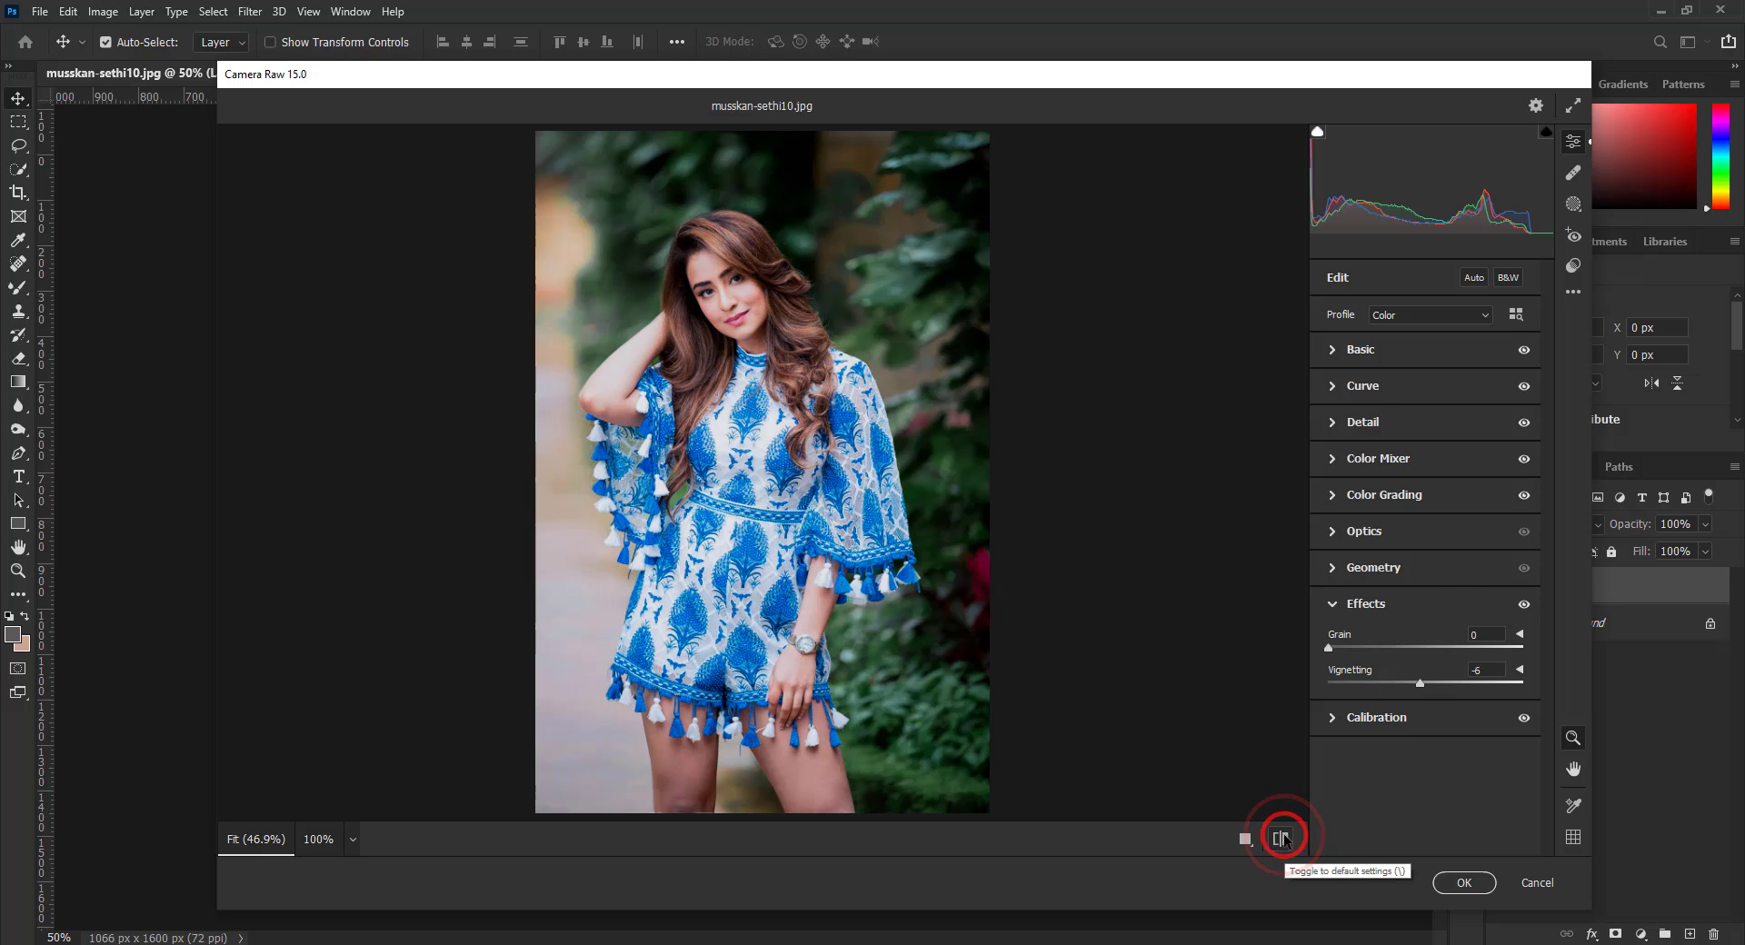
pyautogui.click(1282, 838)
pyautogui.click(1281, 838)
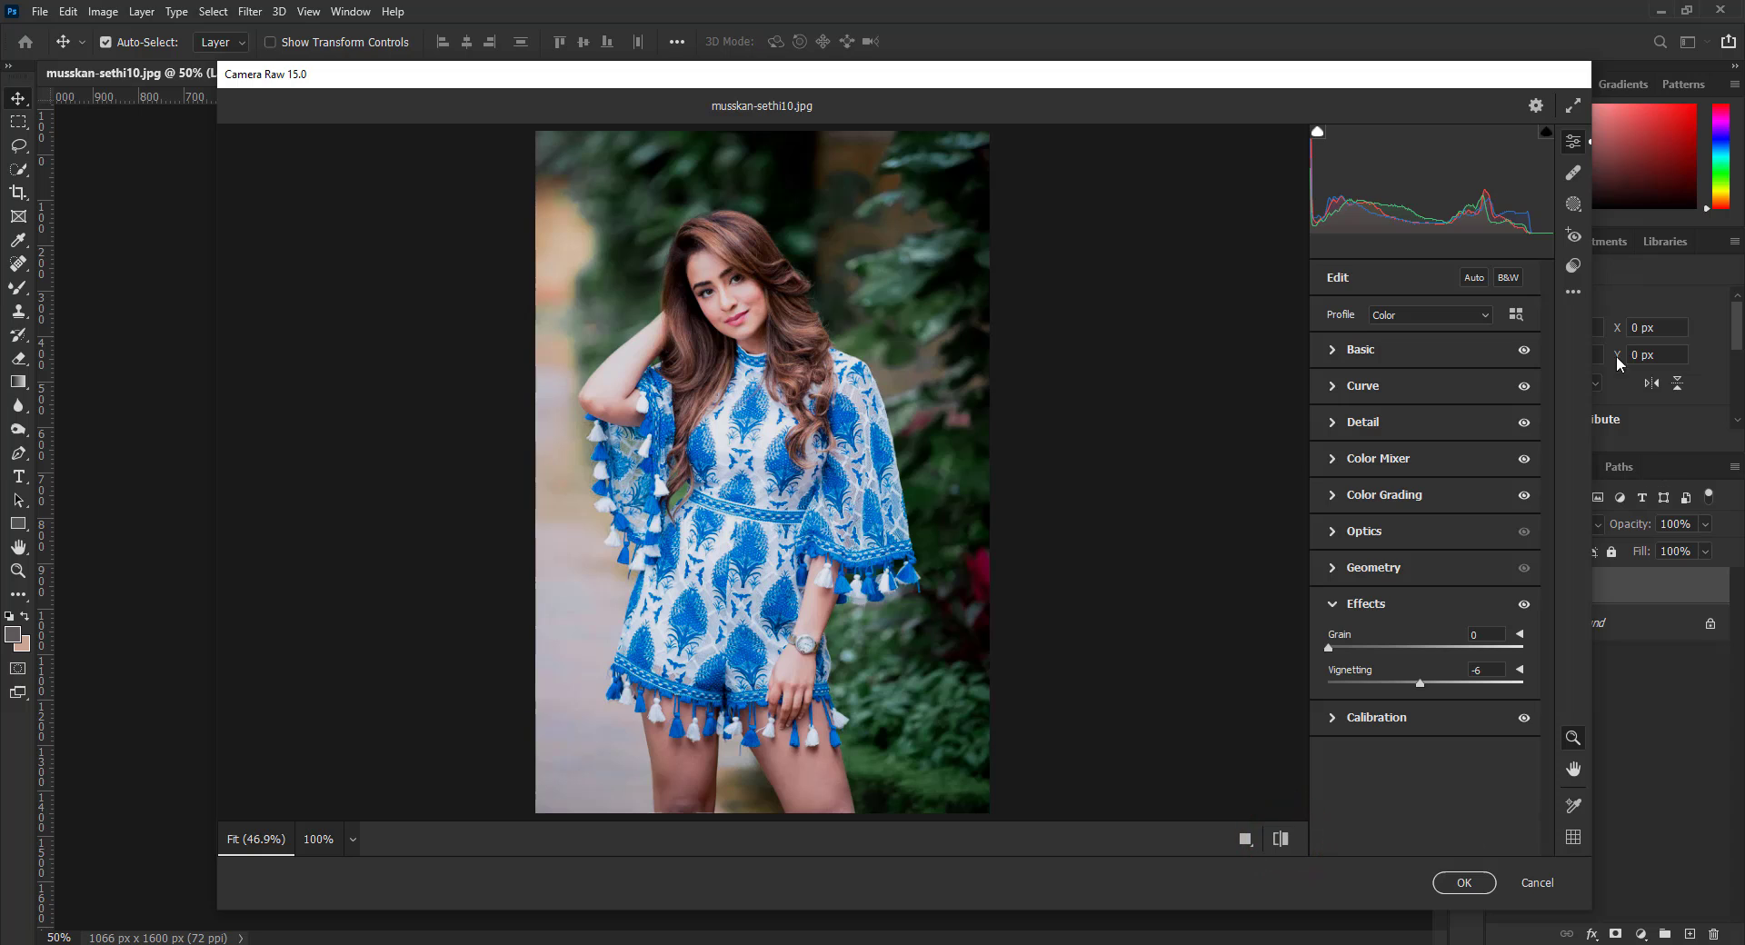
# Step: Copy the Camera Raw edit settings and apply the filter to Layer 1, comparing the result with the original
pyautogui.click(1577, 292)
pyautogui.click(1532, 436)
pyautogui.click(1465, 884)
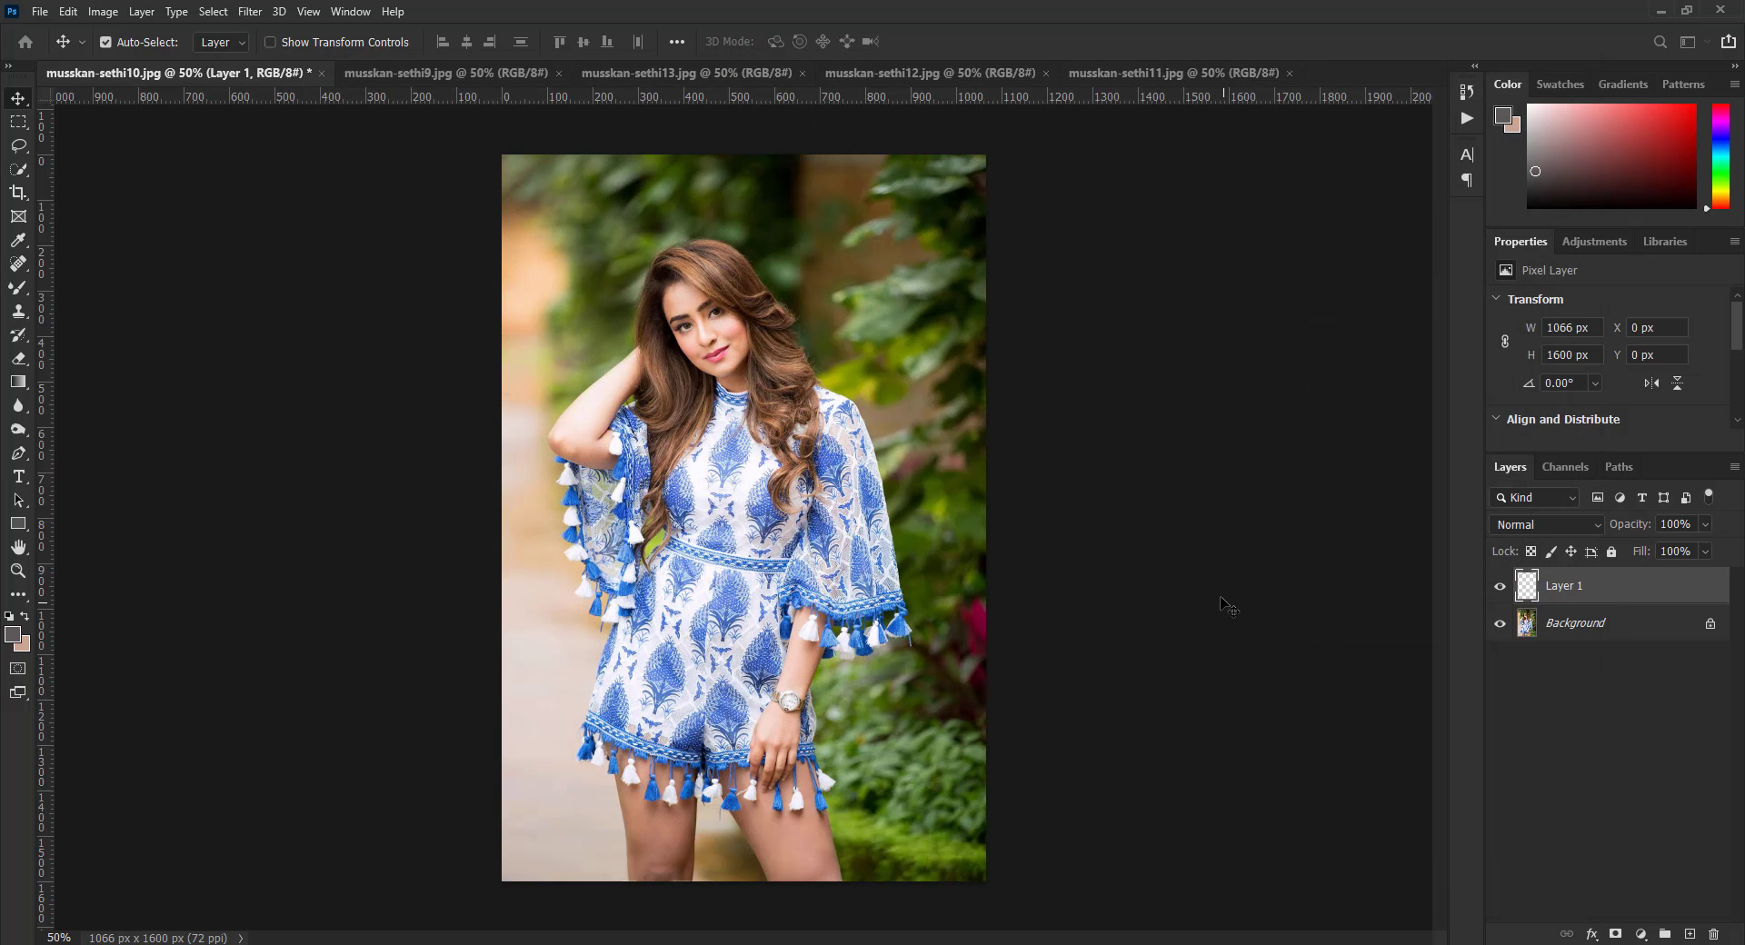
pyautogui.click(1500, 587)
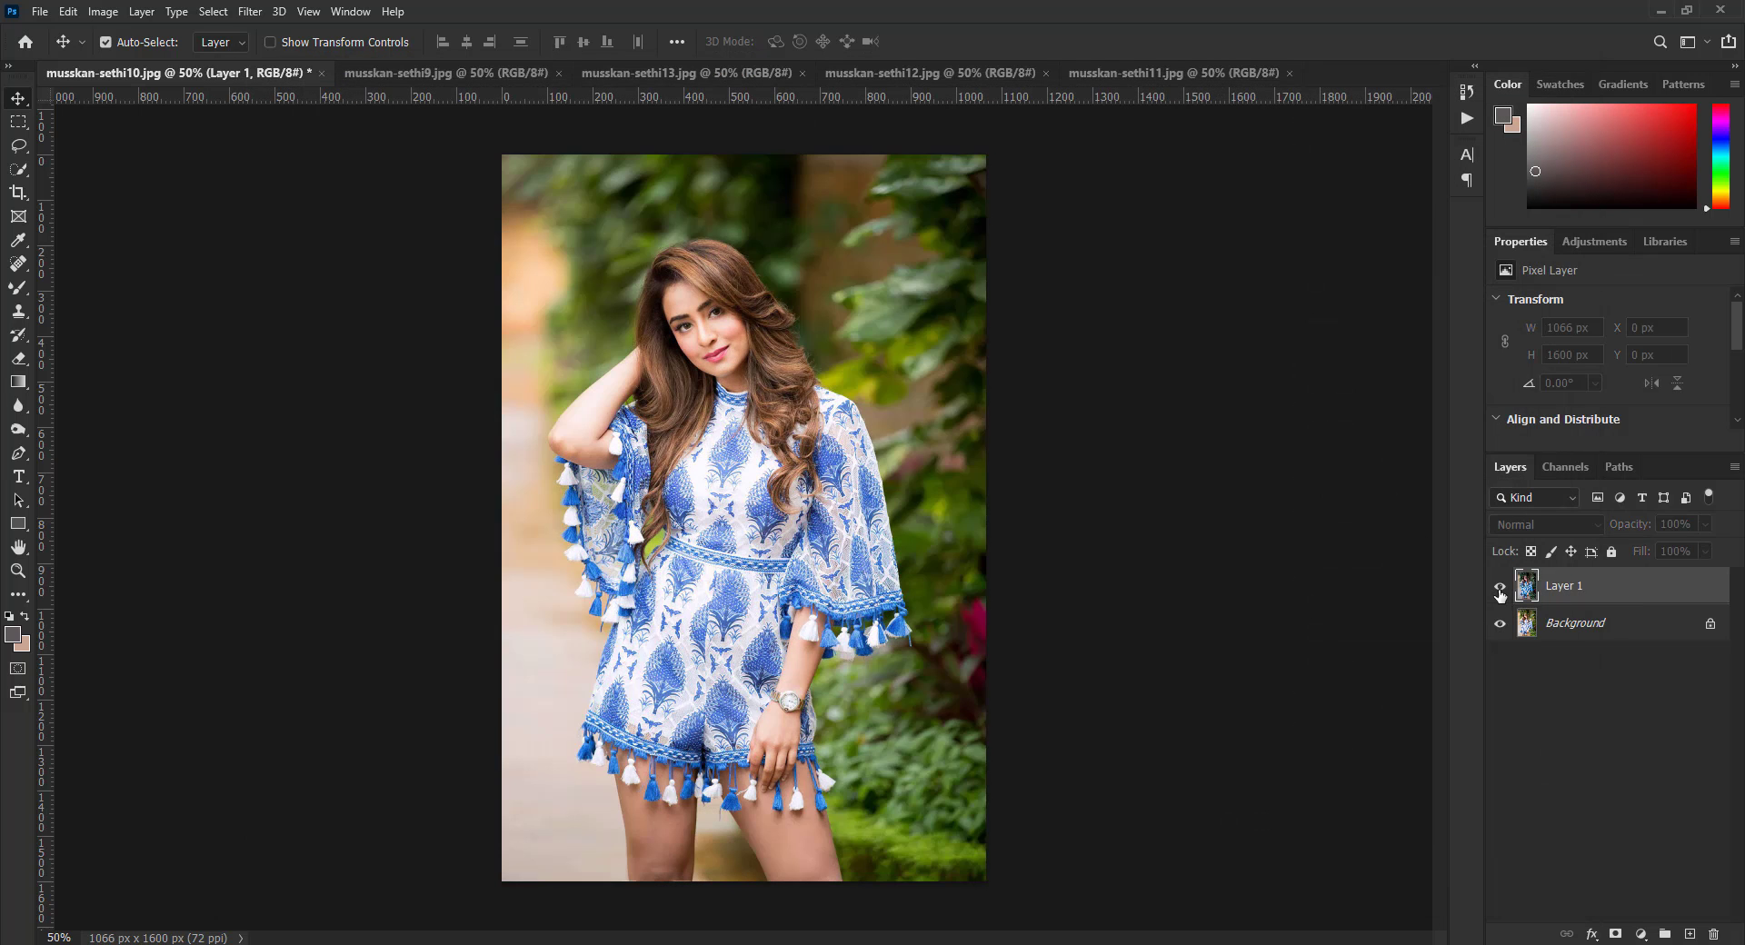
pyautogui.click(1499, 587)
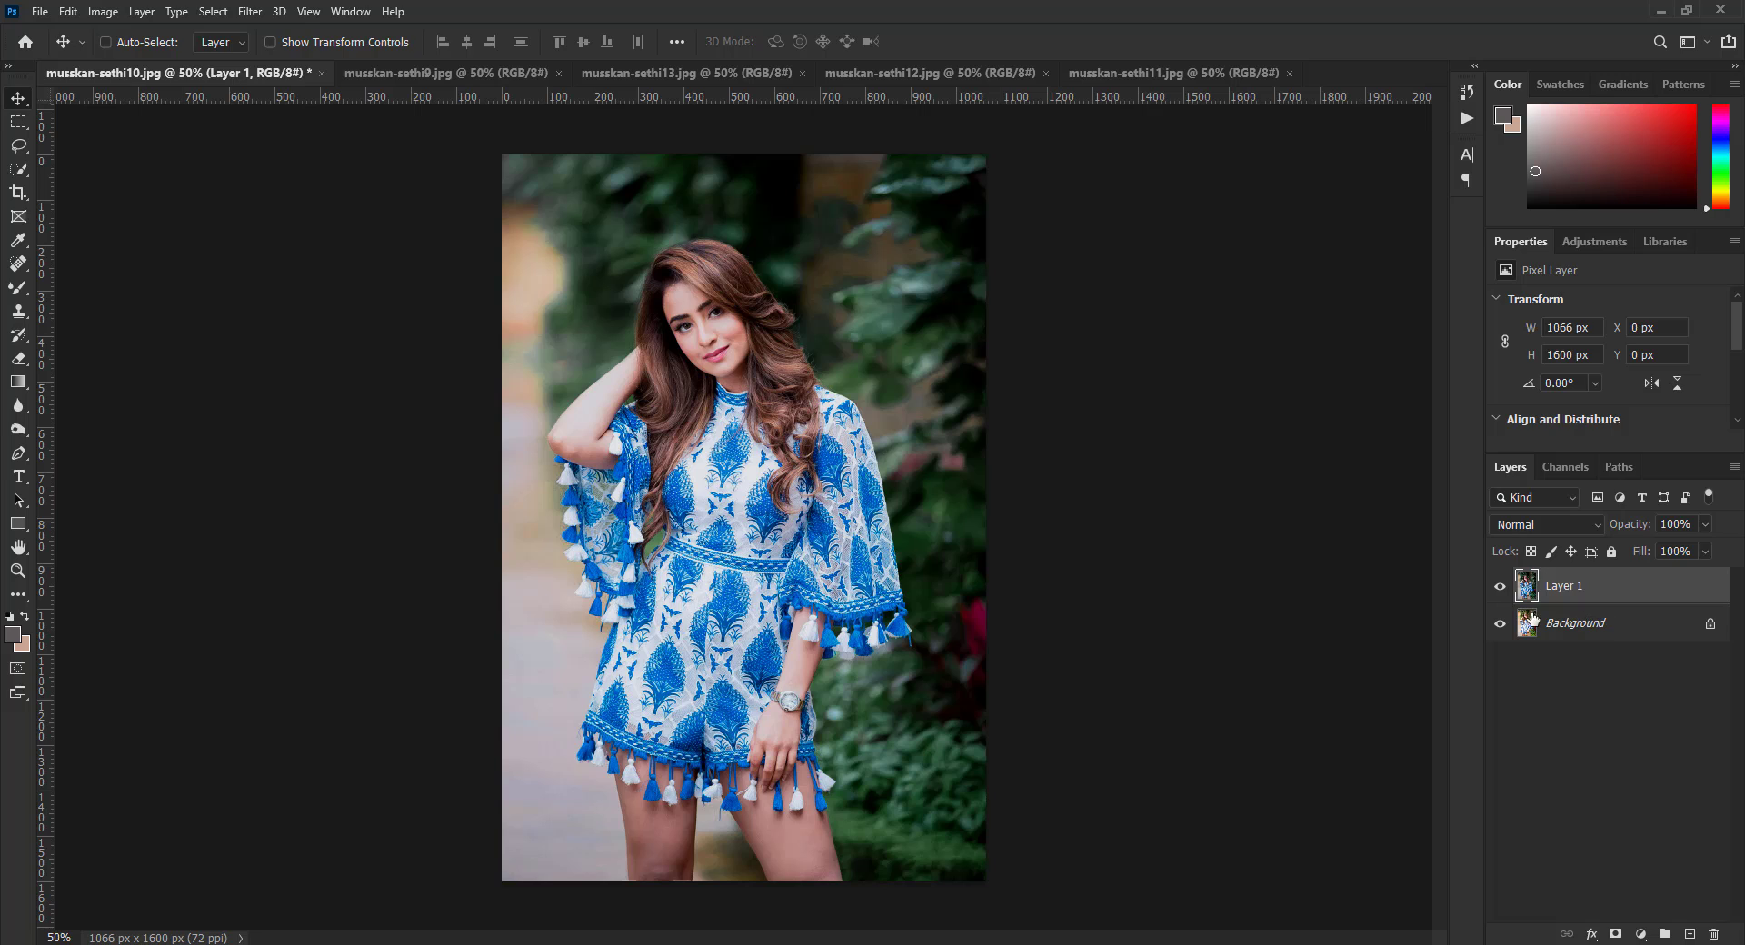
# Step: Start a Selective Color adjustment on Layer 1 and set the black amount of Blacks to +1%
pyautogui.hotkey('alt', 'i')
pyautogui.press('j')
pyautogui.press('s')
pyautogui.click(1225, 342)
pyautogui.click(1240, 493)
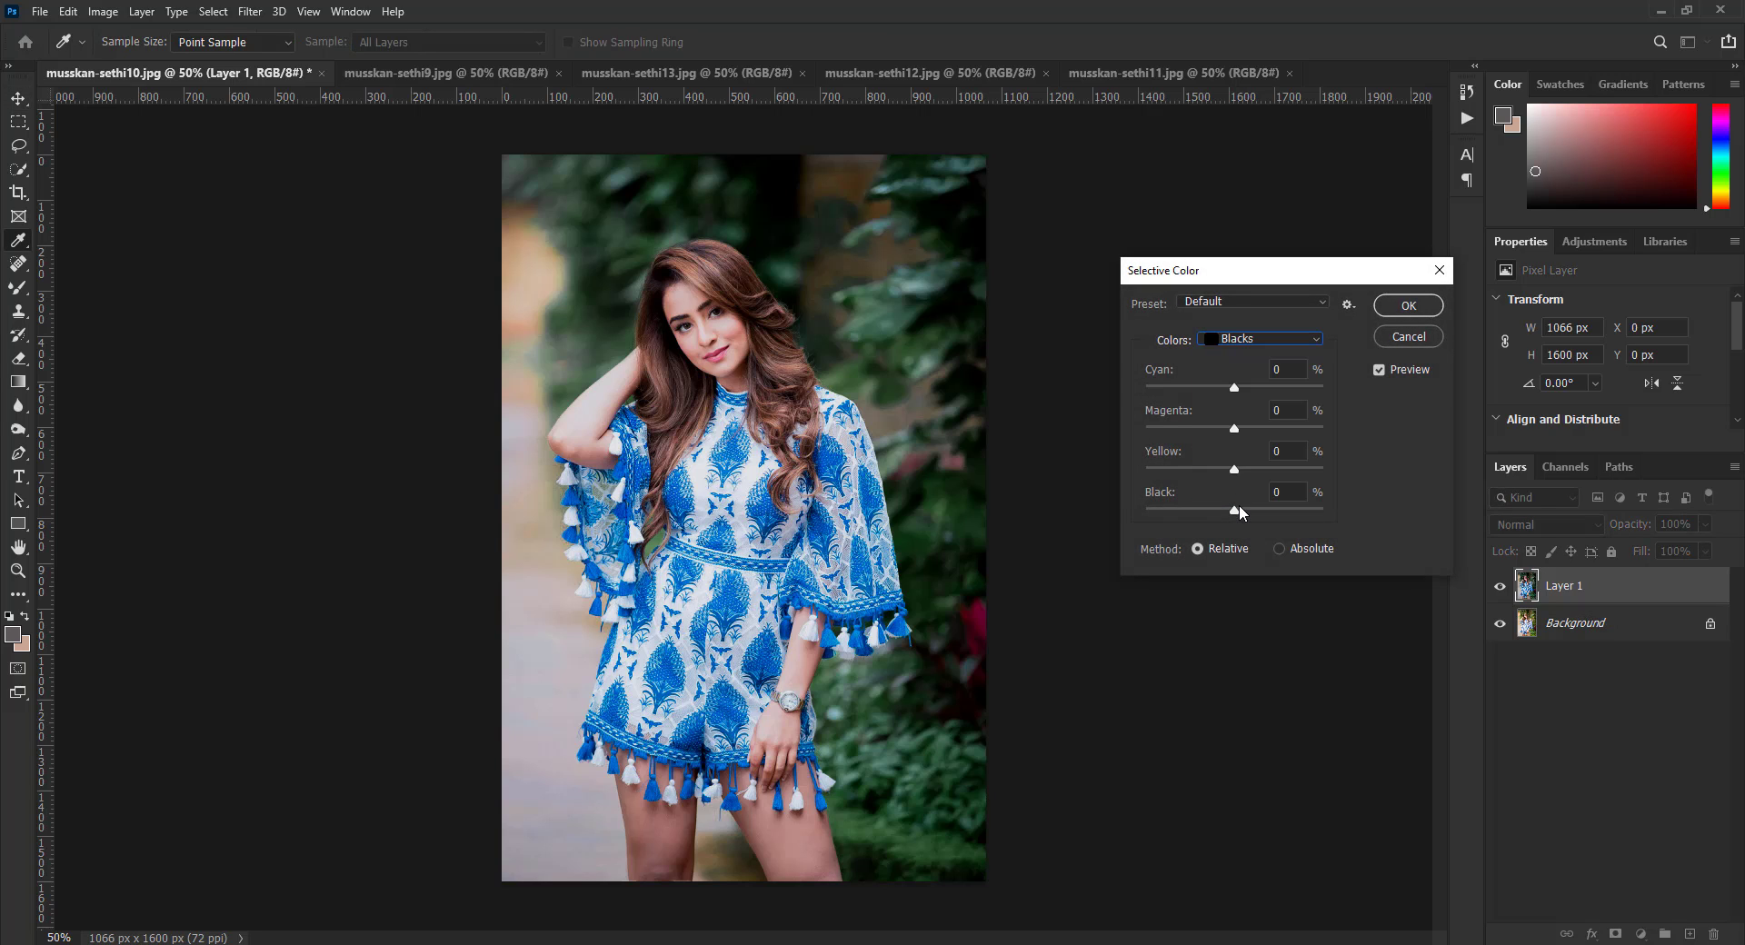
pyautogui.moveTo(1235, 510); pyautogui.dragTo(1240, 516)
pyautogui.write('1')
# Step: Set the black amount of Blues to +8% in the Selective Color adjustment
pyautogui.click(1245, 341)
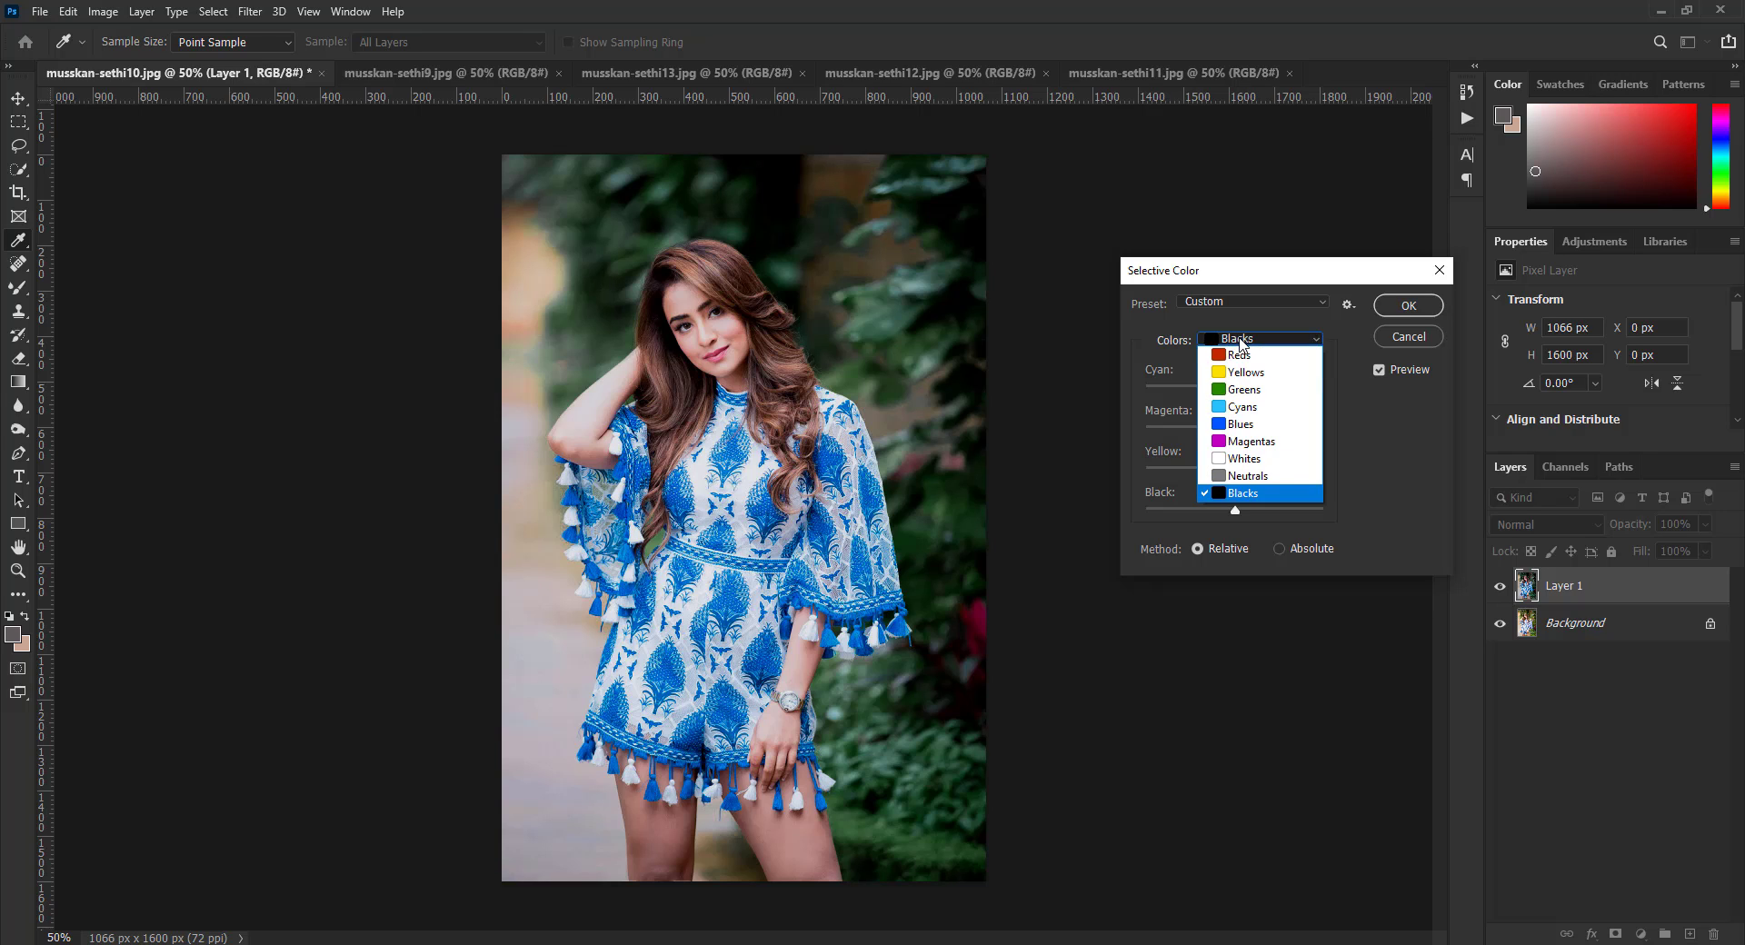
pyautogui.click(1251, 424)
pyautogui.moveTo(1241, 510); pyautogui.dragTo(1241, 508)
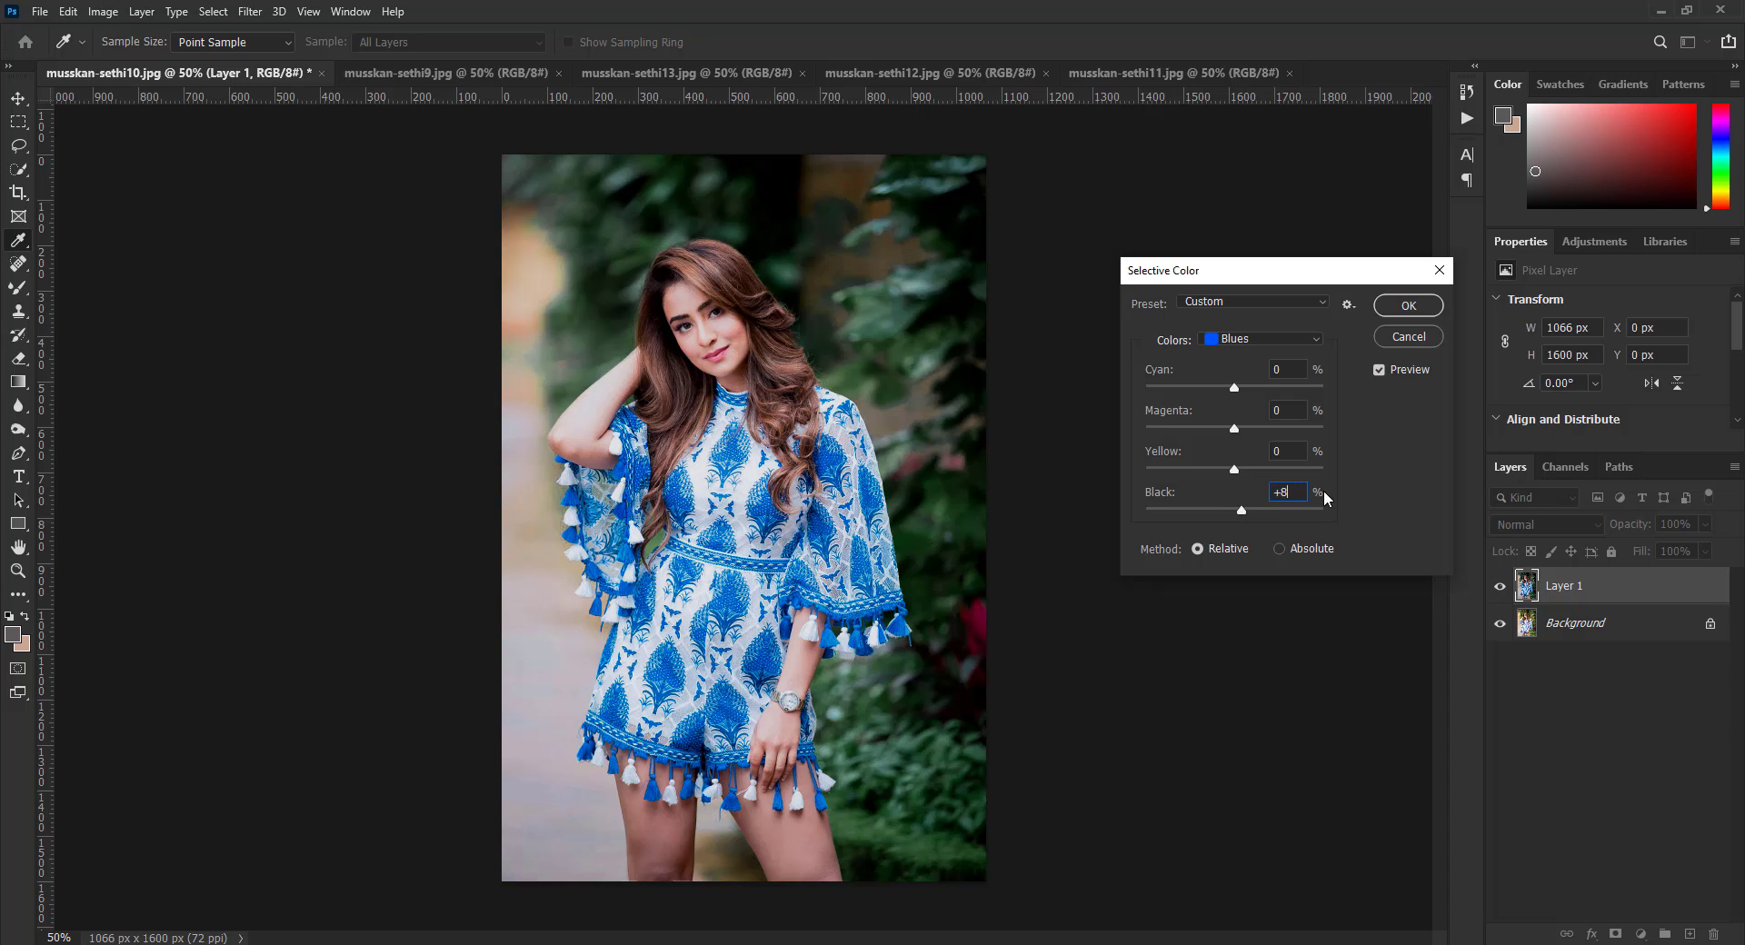
# Step: Try a lower black amount for Reds, return it to 0%, and apply the Selective Color adjustment
pyautogui.click(1245, 343)
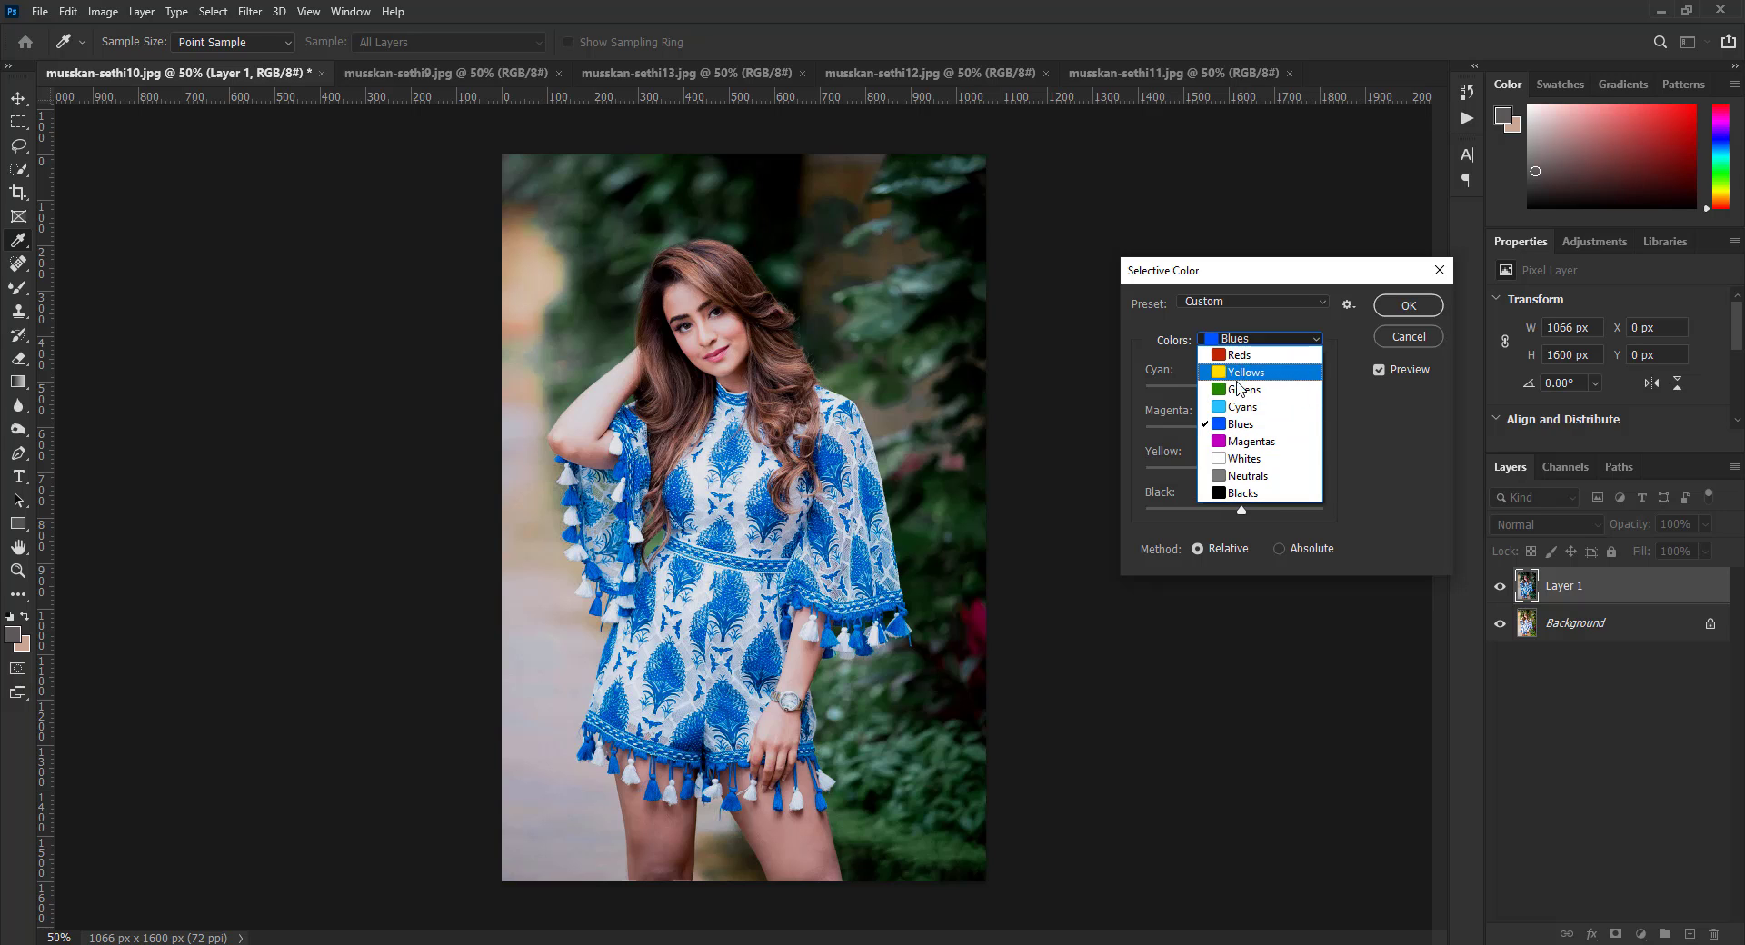
pyautogui.click(1408, 313)
pyautogui.click(1313, 338)
pyautogui.click(1241, 346)
pyautogui.moveTo(1234, 507); pyautogui.dragTo(1221, 511)
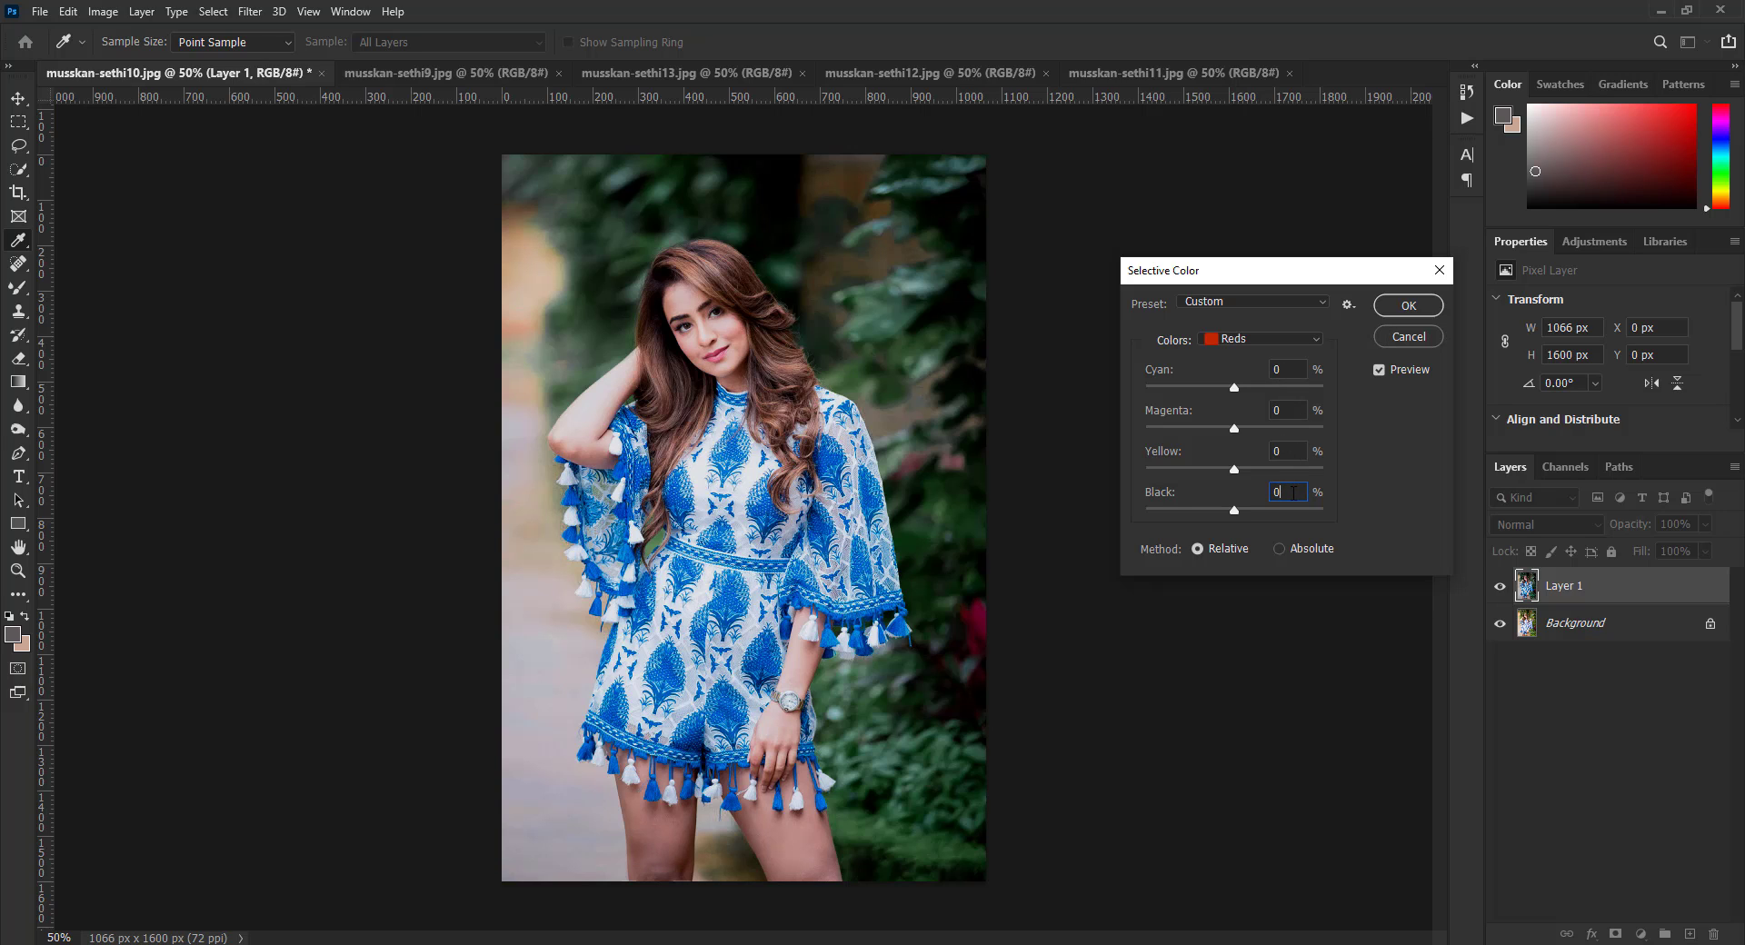
pyautogui.click(1434, 307)
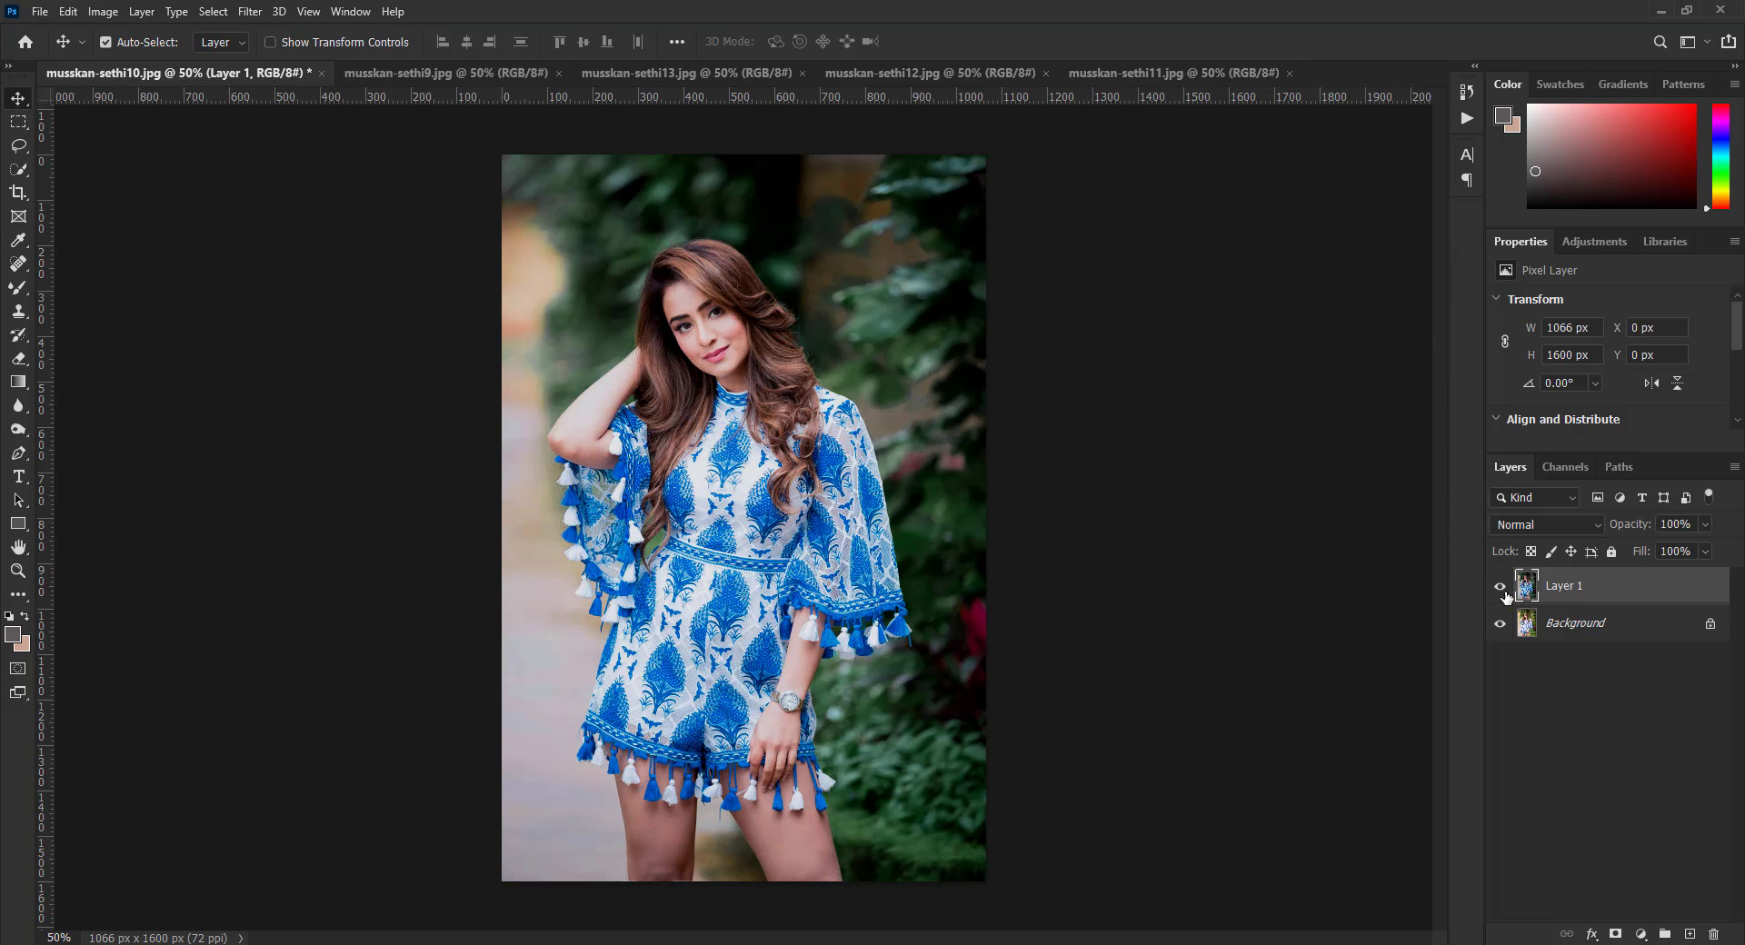
# Step: Switch to the portrait file ending in 9 and reapply the last Camera Raw filter to it
pyautogui.click(434, 78)
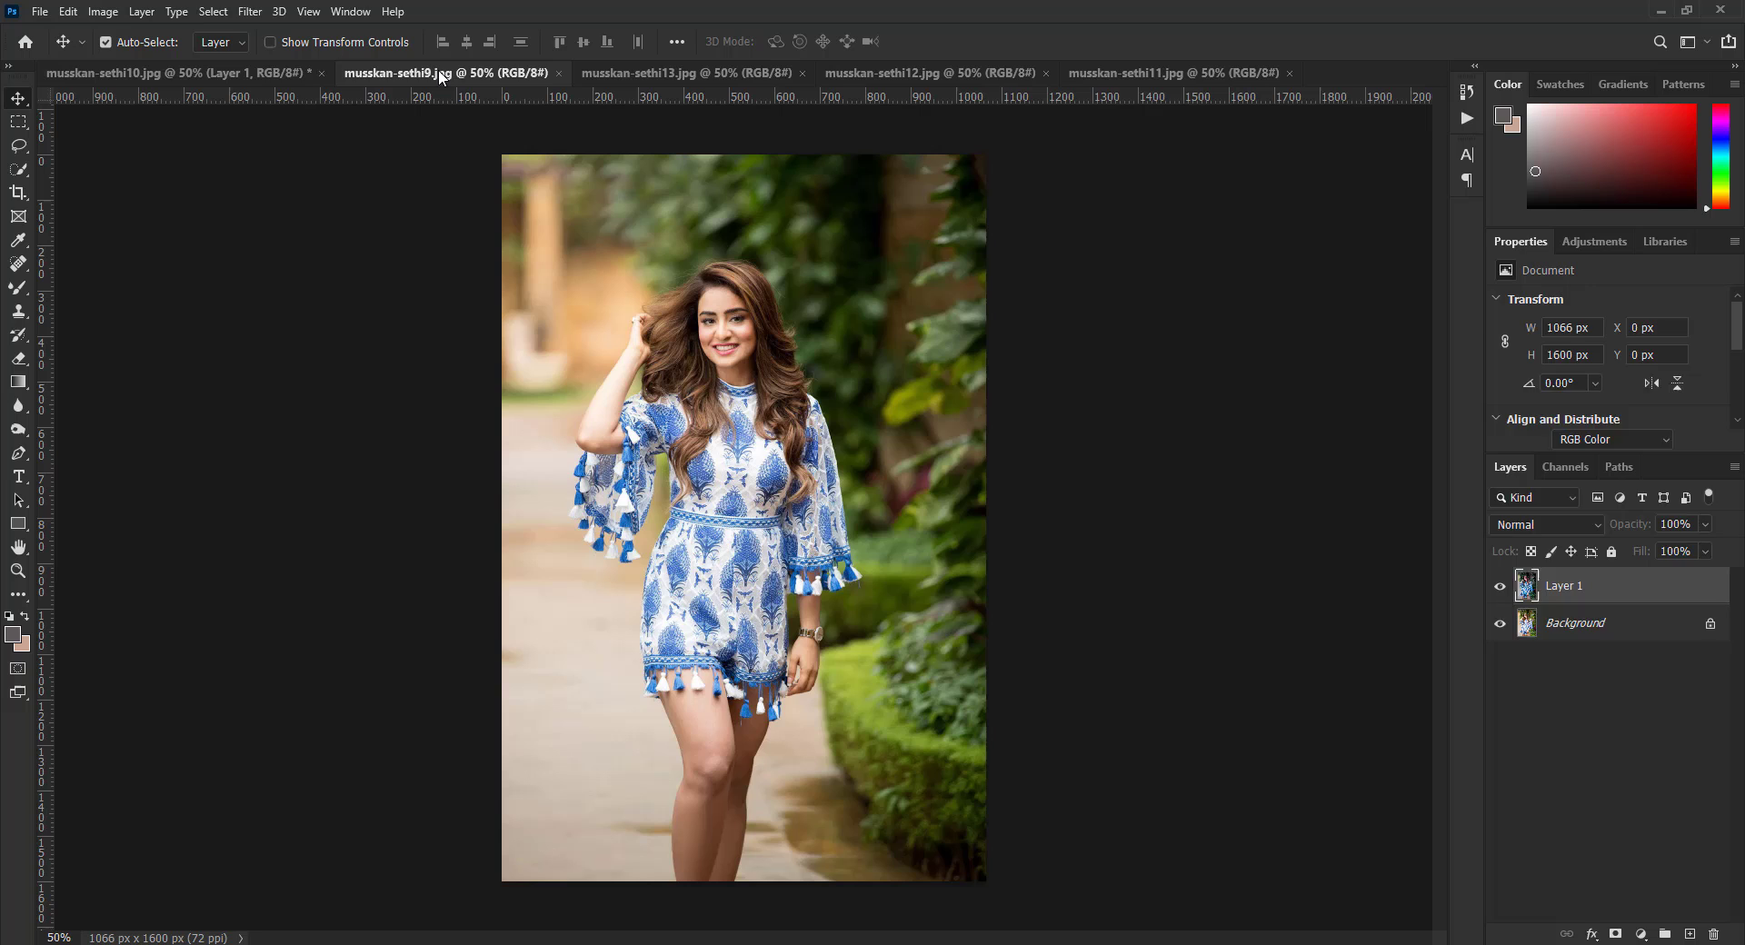
pyautogui.click(249, 11)
pyautogui.click(357, 33)
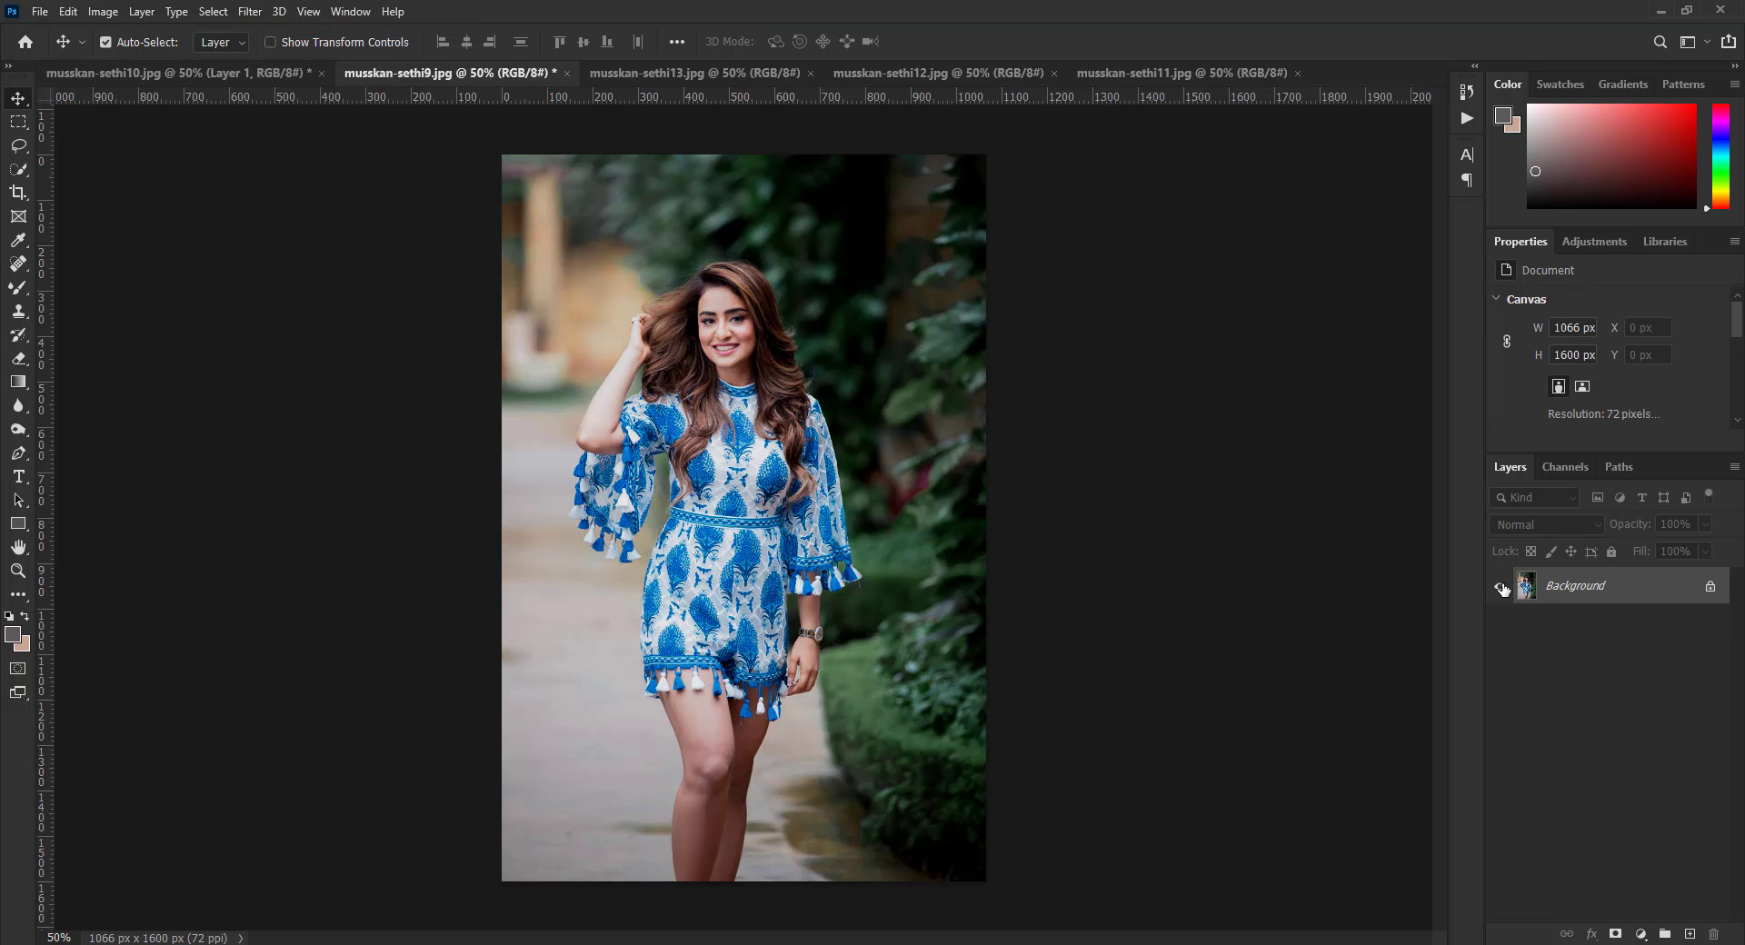
# Step: Open the portrait file ending in 13 in the Camera Raw Filter and paste the copied edit settings
pyautogui.click(744, 73)
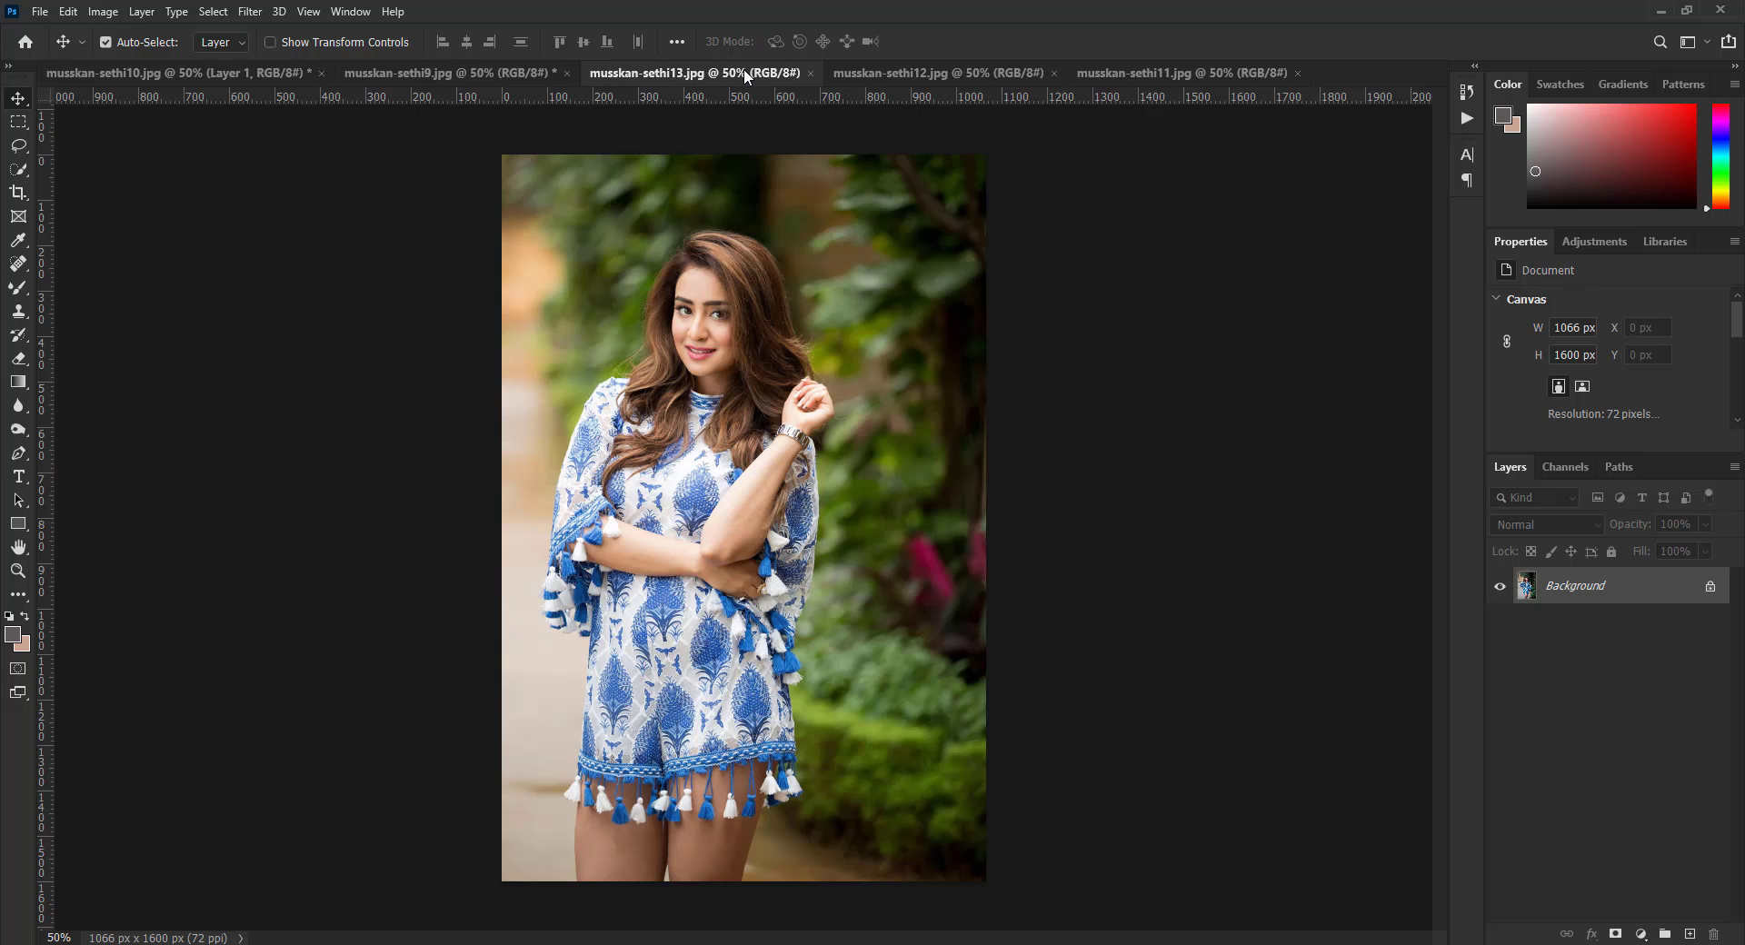
pyautogui.click(243, 11)
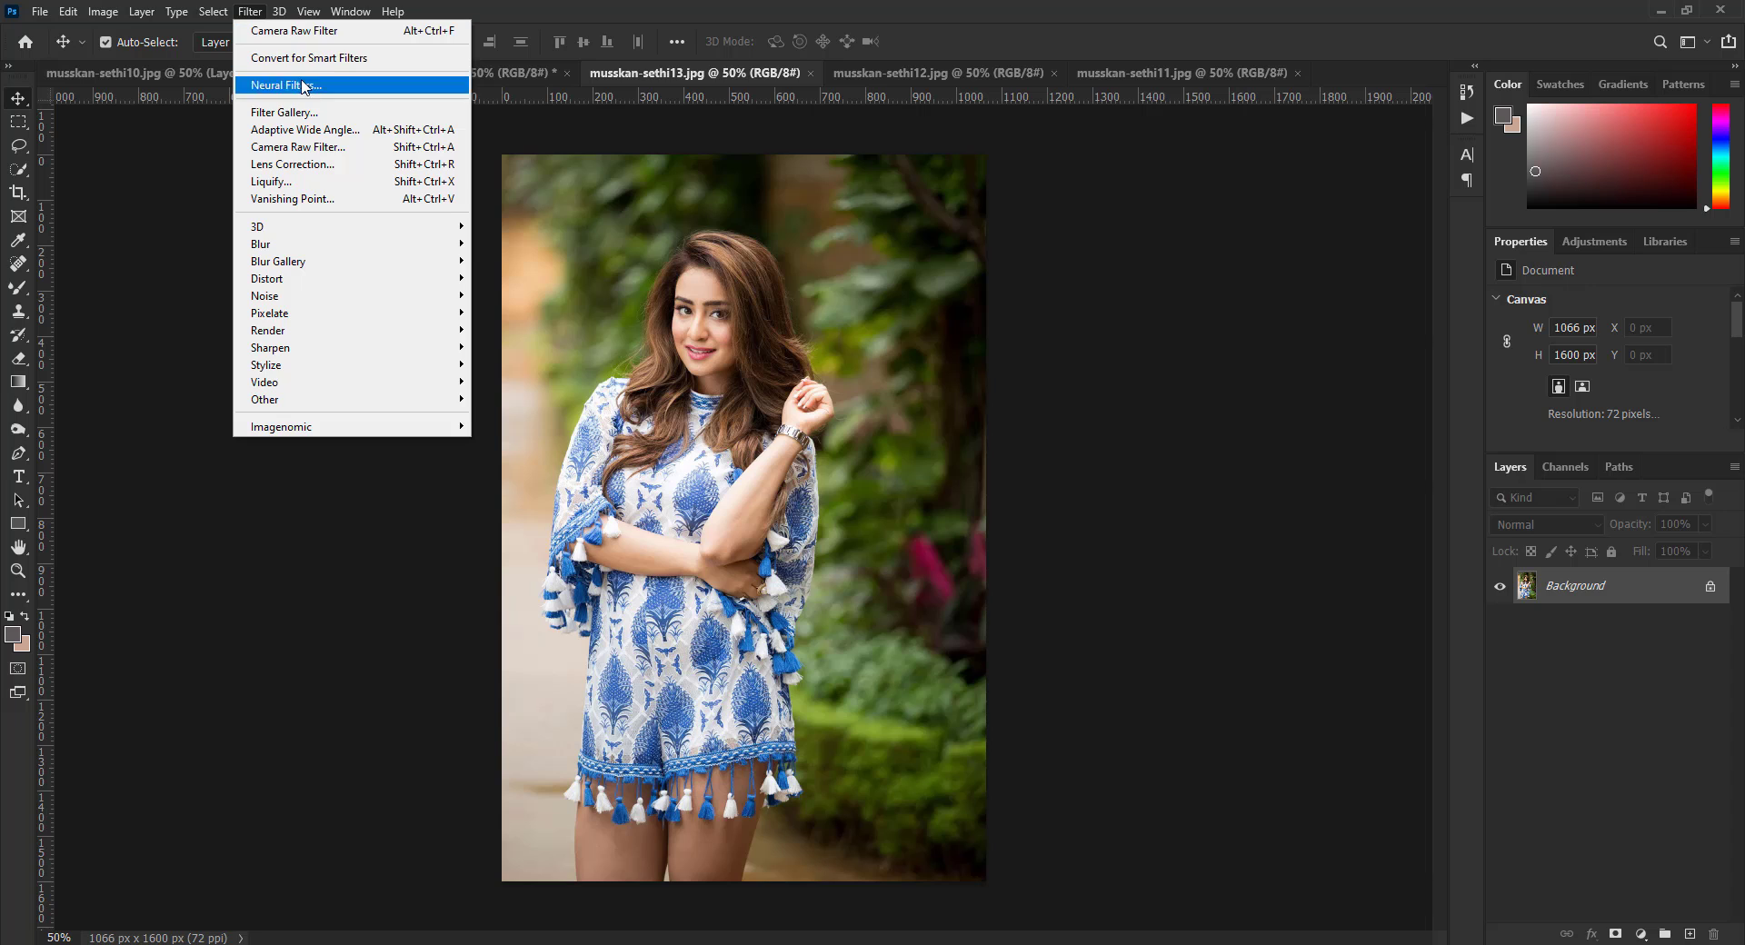
pyautogui.click(302, 146)
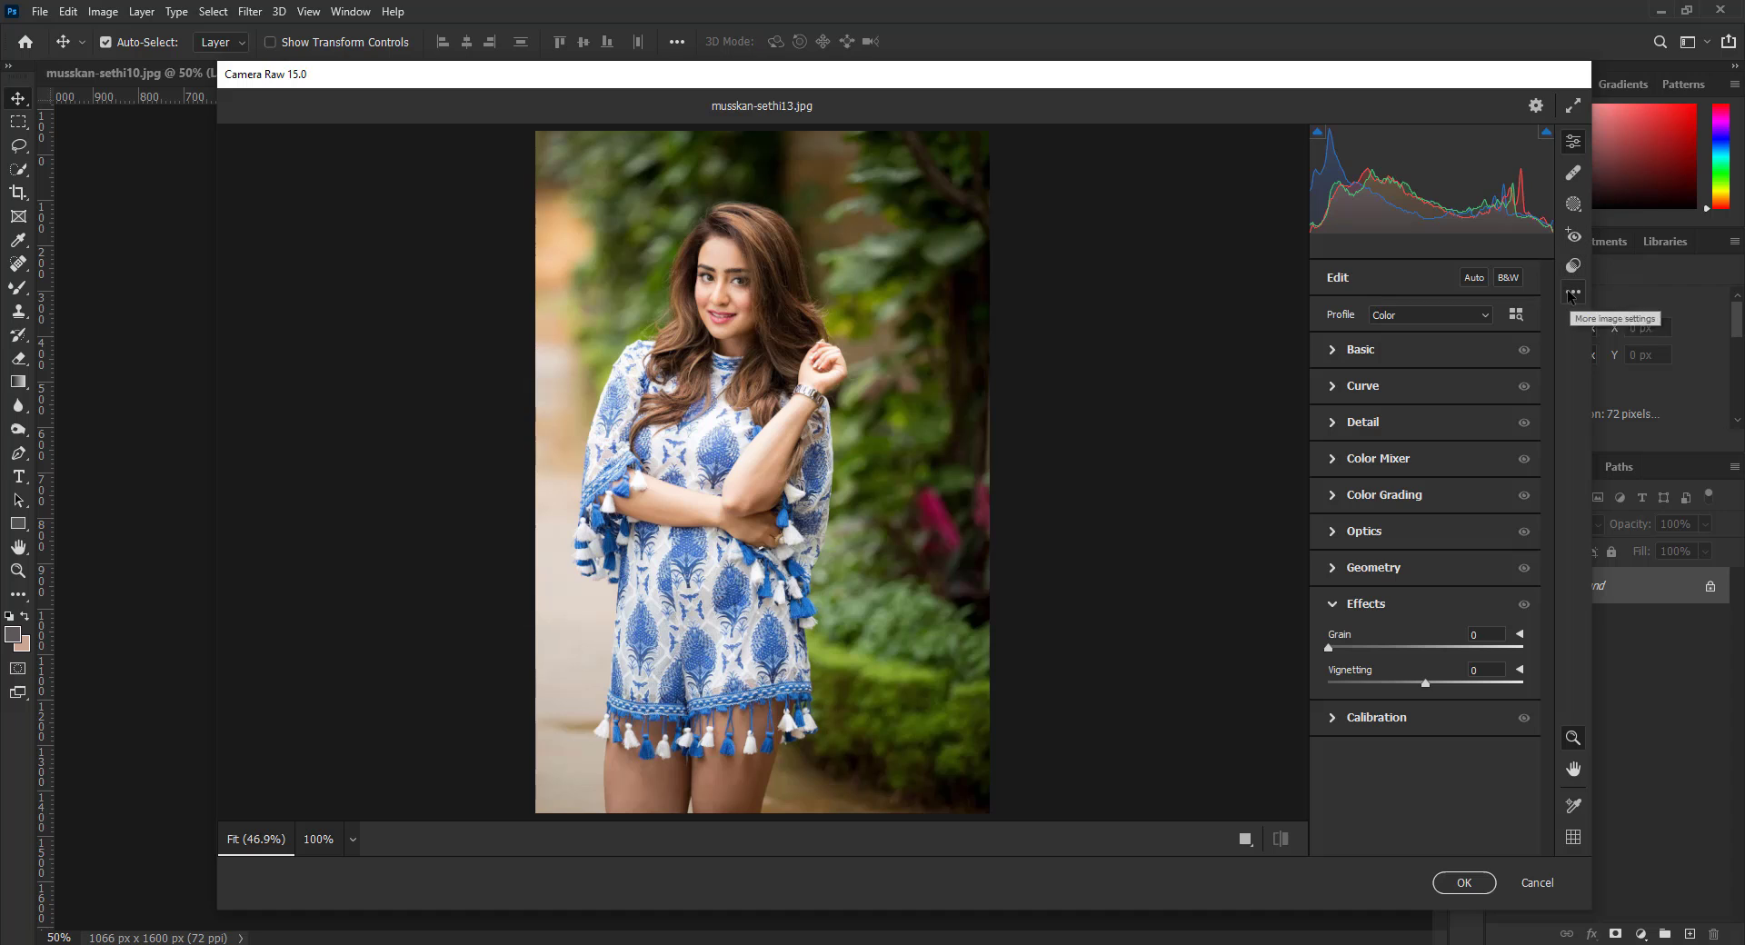
pyautogui.click(1570, 297)
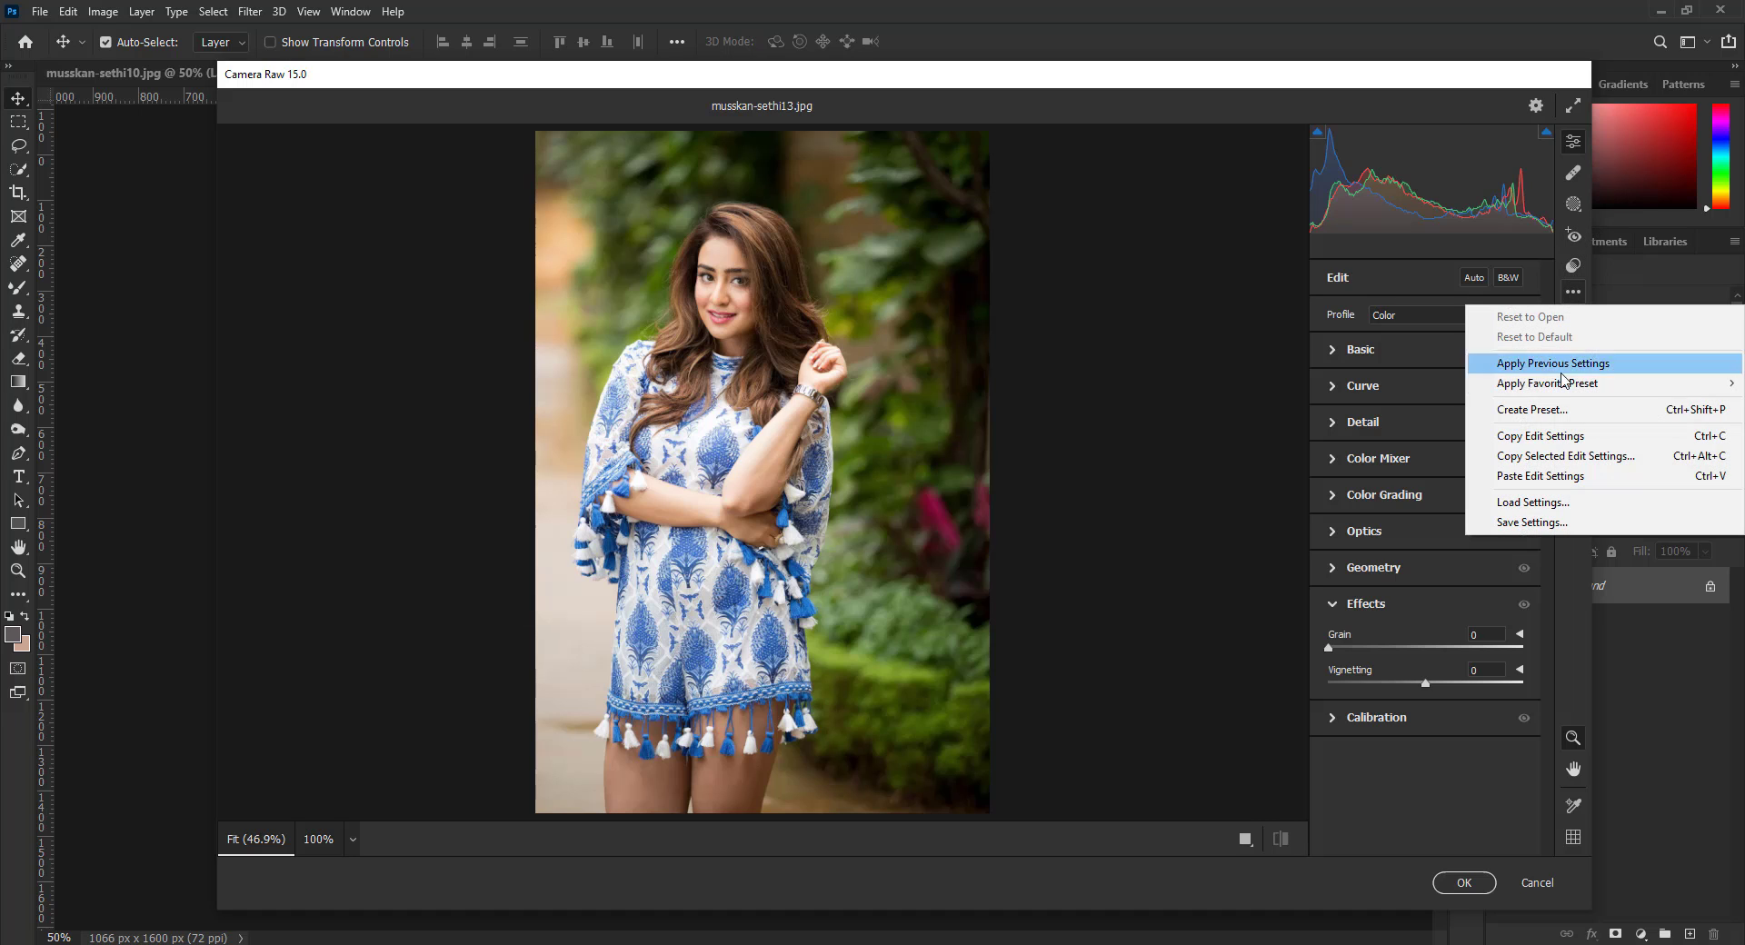
pyautogui.click(1545, 486)
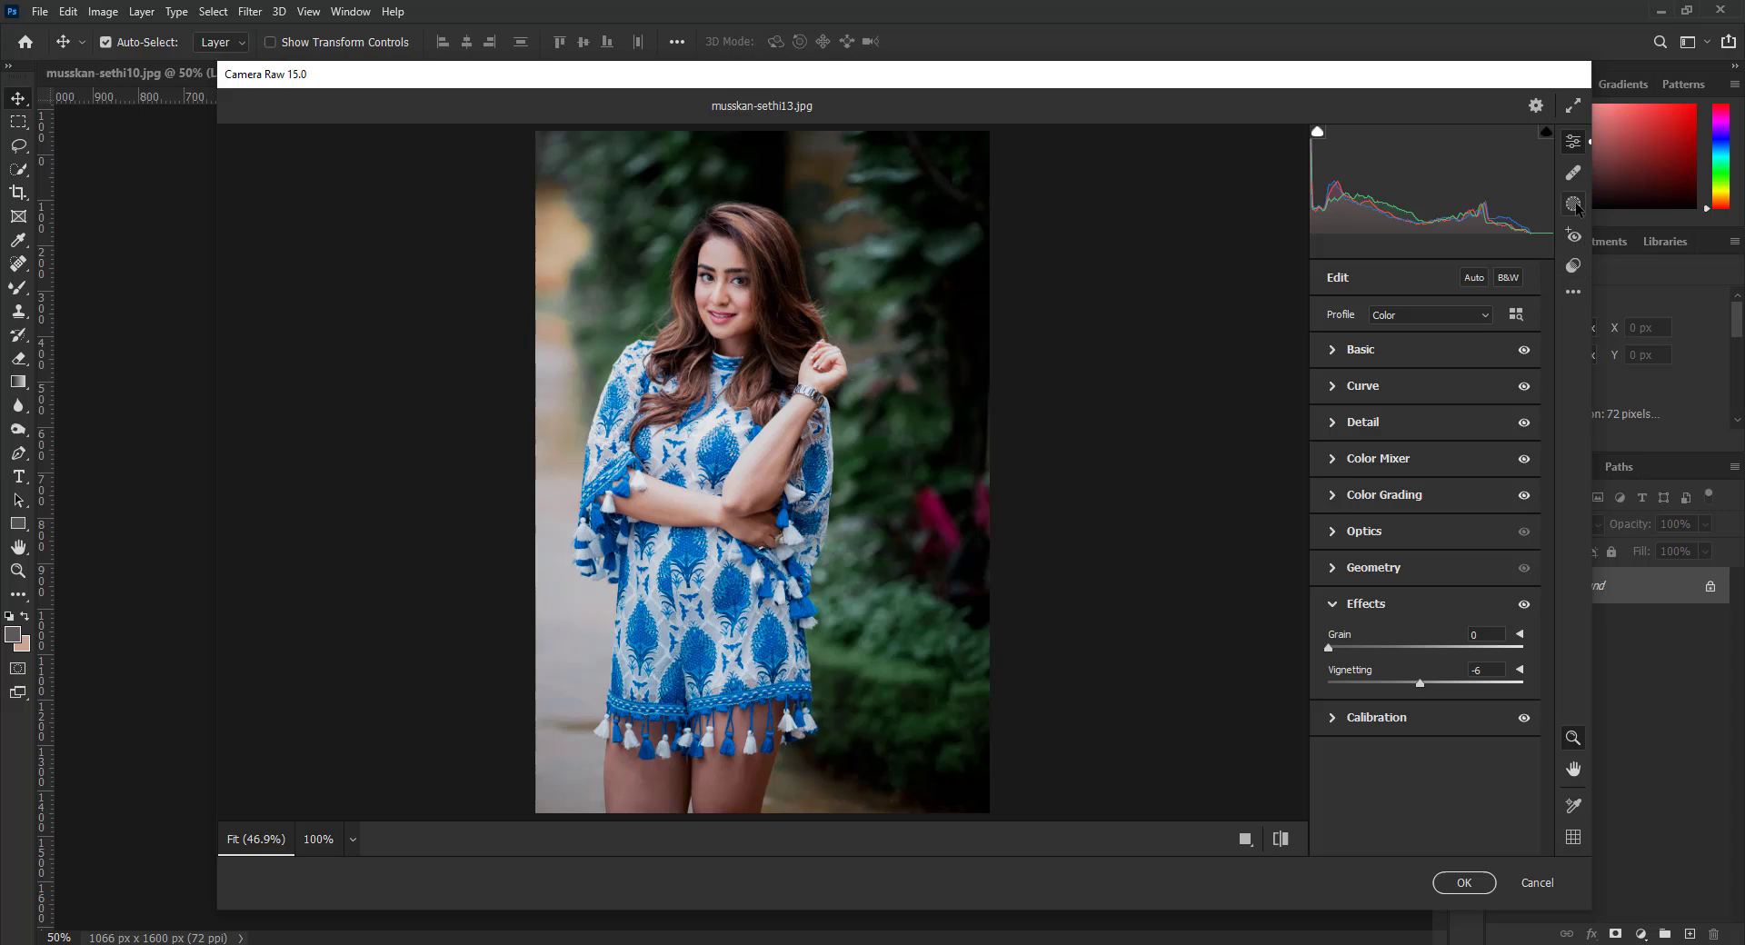
# Step: Create a radial gradient mask over the dark foliage in the portrait's upper-right background
pyautogui.click(1576, 206)
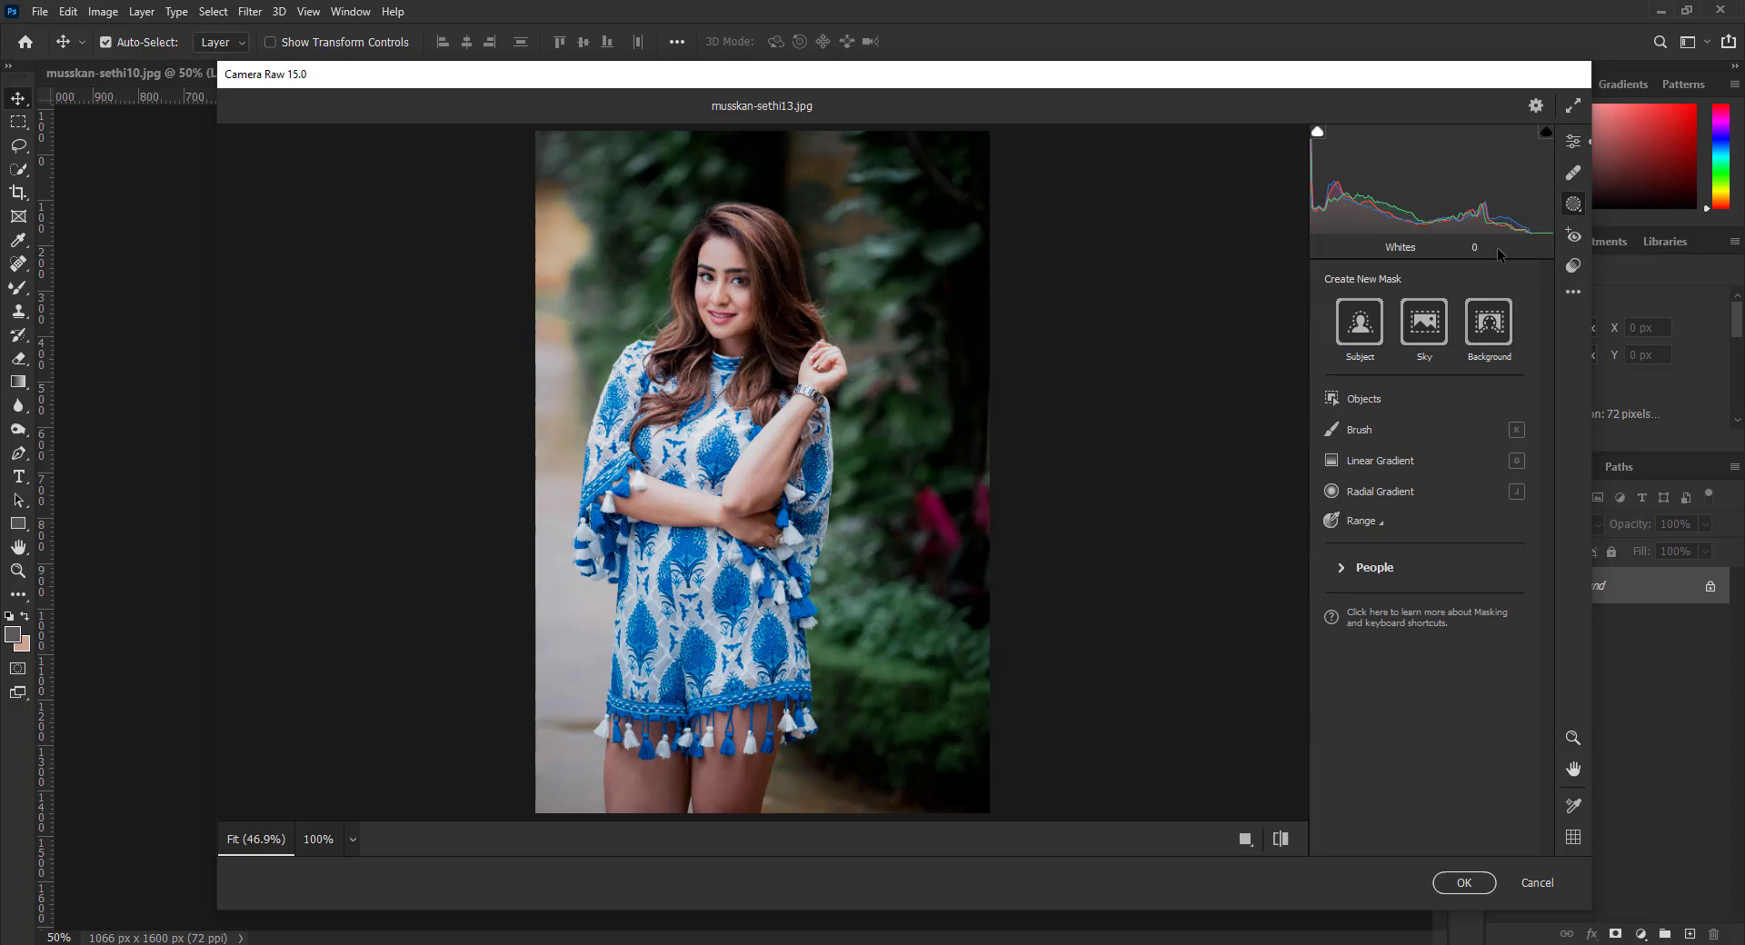
pyautogui.click(1357, 436)
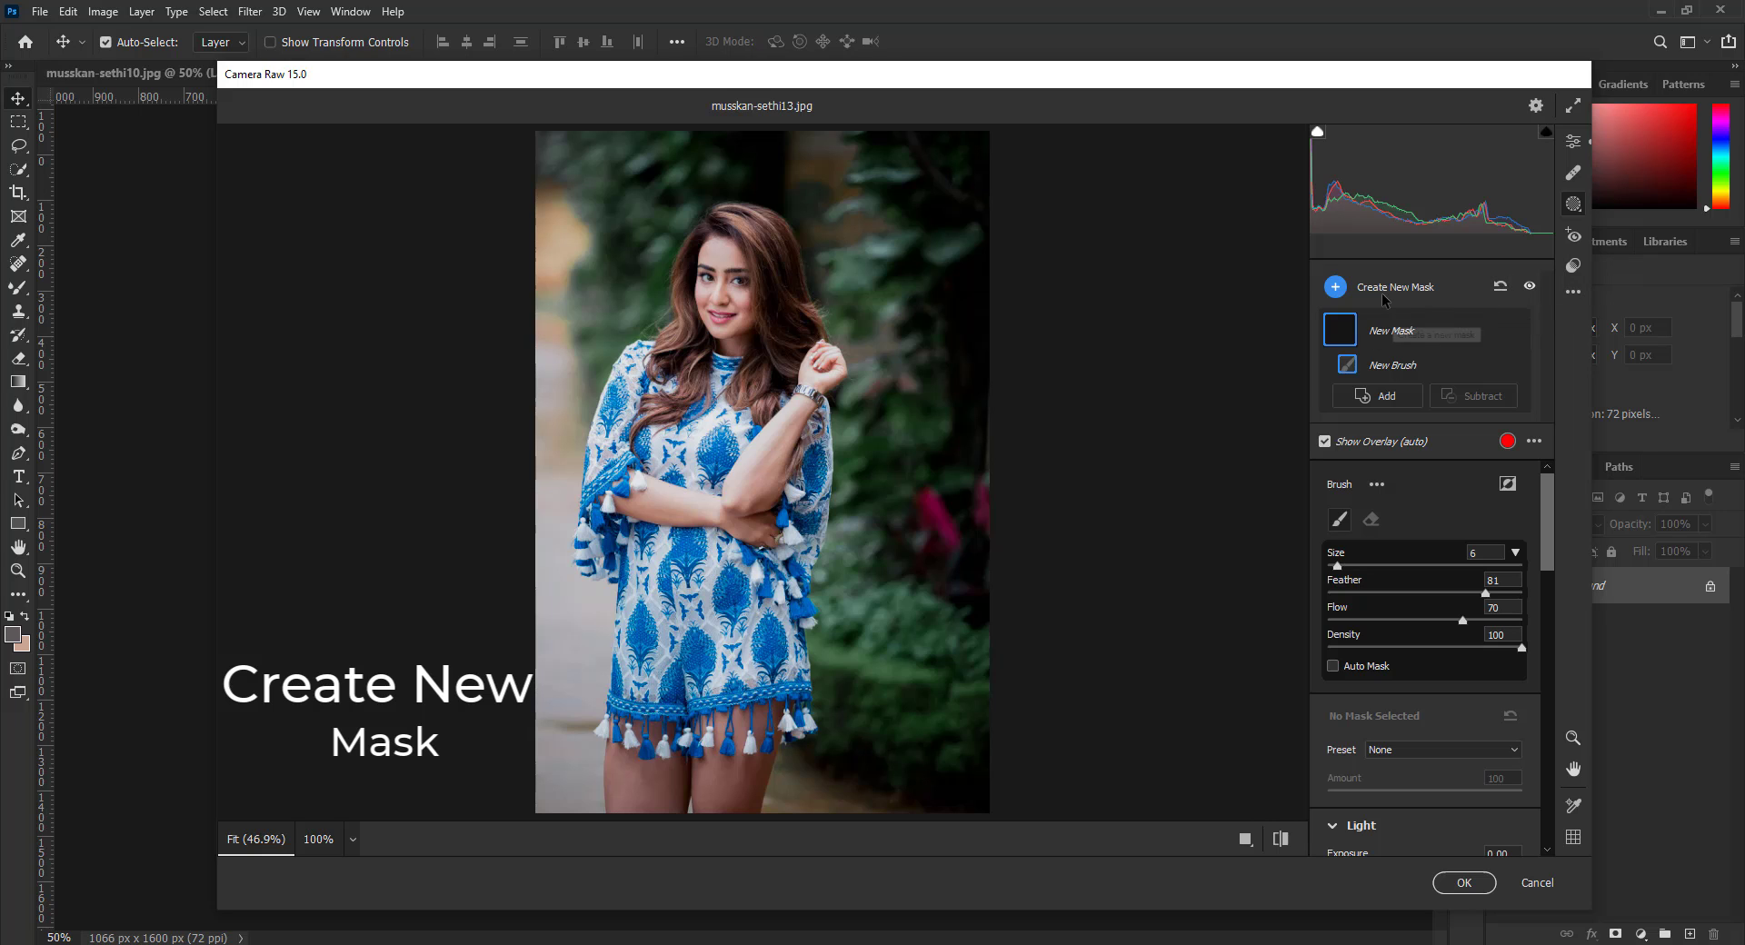
pyautogui.click(1415, 289)
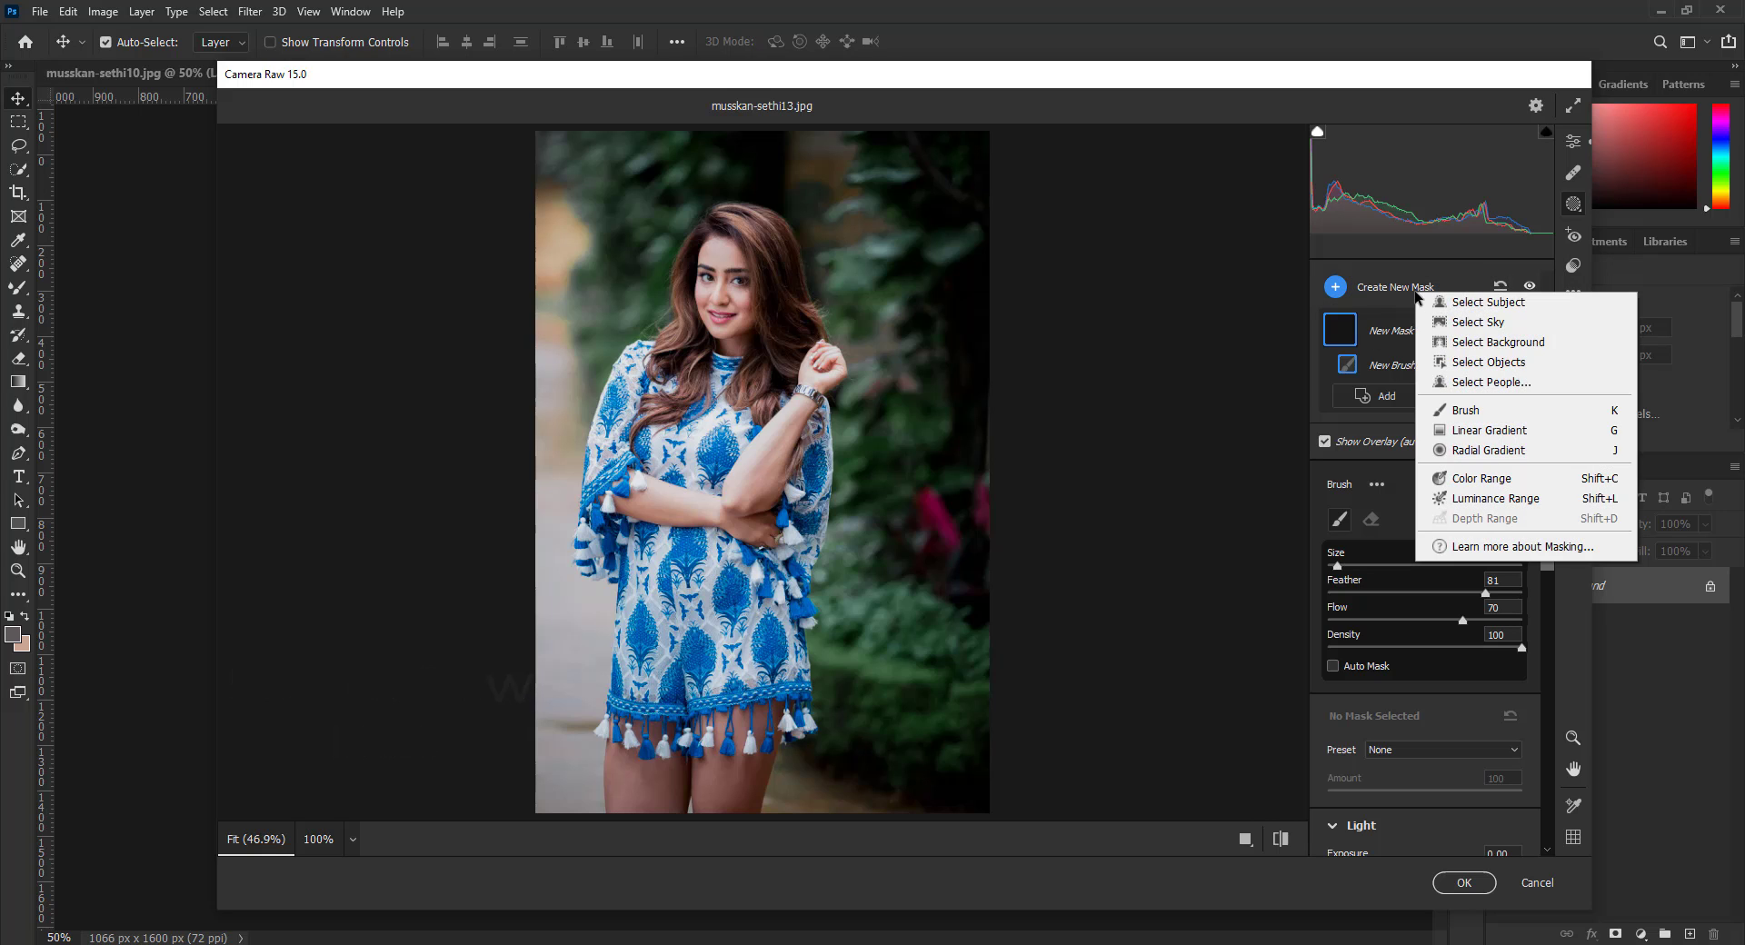
pyautogui.click(1473, 453)
pyautogui.moveTo(870, 177)
pyautogui.mouseDown()
pyautogui.moveTo(936, 231)
pyautogui.moveTo(974, 309)
pyautogui.moveTo(1009, 305)
pyautogui.moveTo(888, 176)
pyautogui.moveTo(947, 216)
pyautogui.mouseUp()
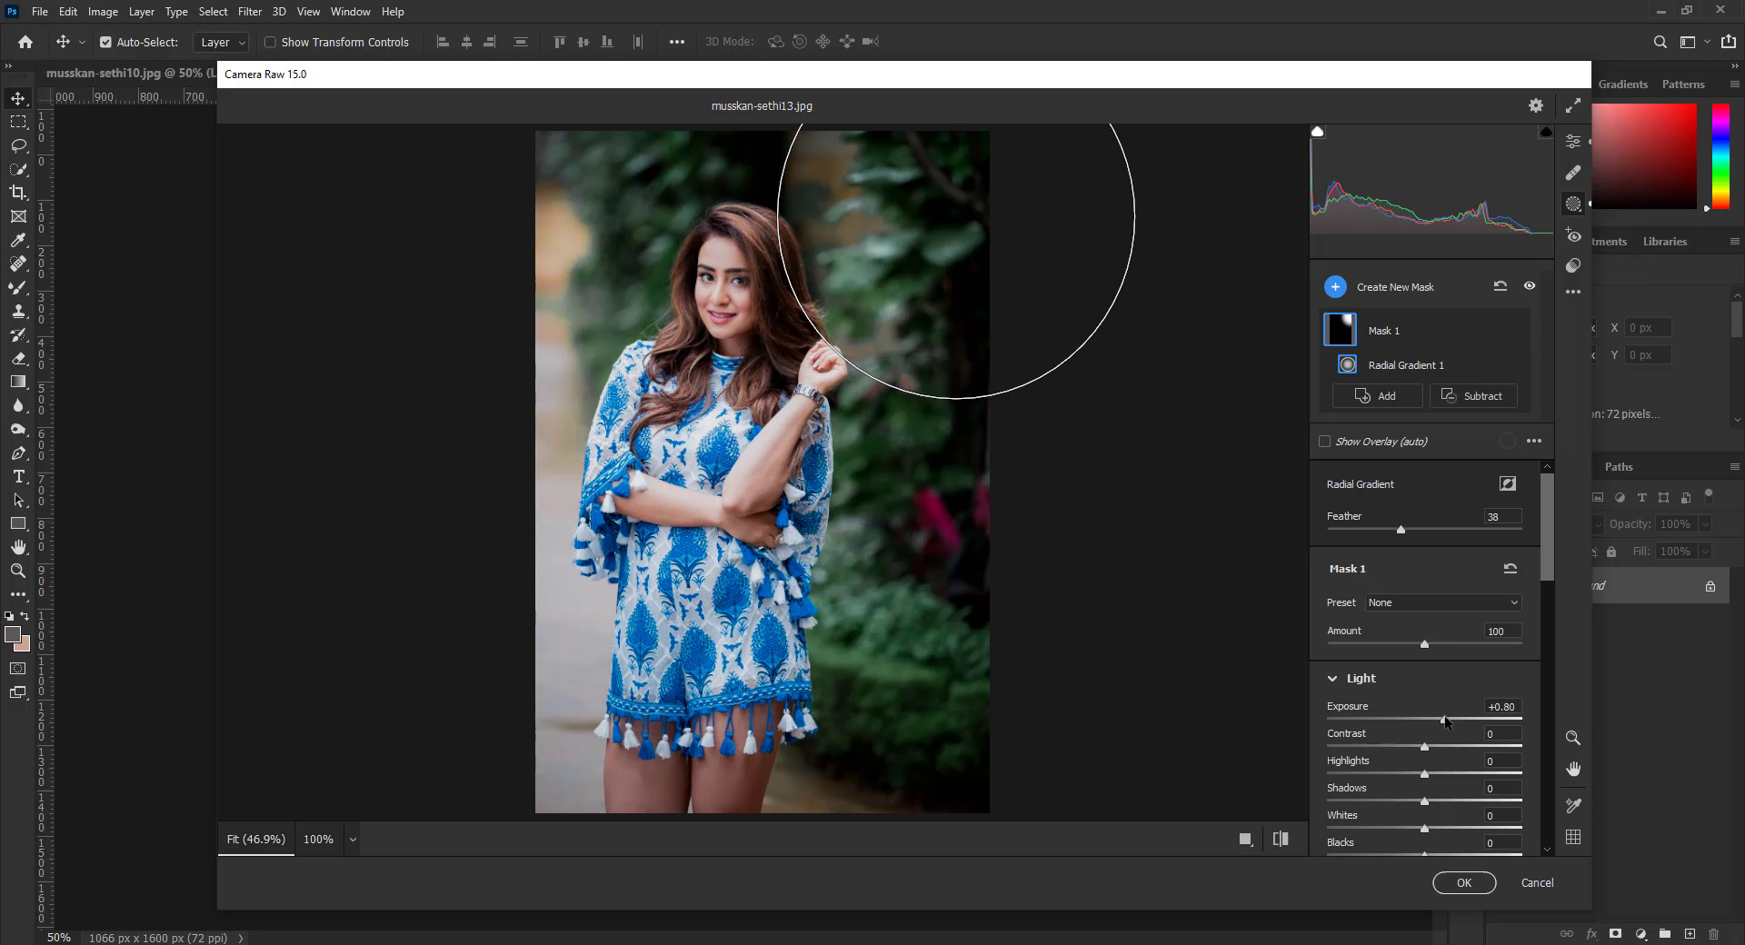
# Step: Set the radial mask's exposure to +0.15, whites to +100 and blacks to +26
pyautogui.moveTo(1424, 719); pyautogui.dragTo(1429, 721)
pyautogui.scroll(-3, 1436, 782)
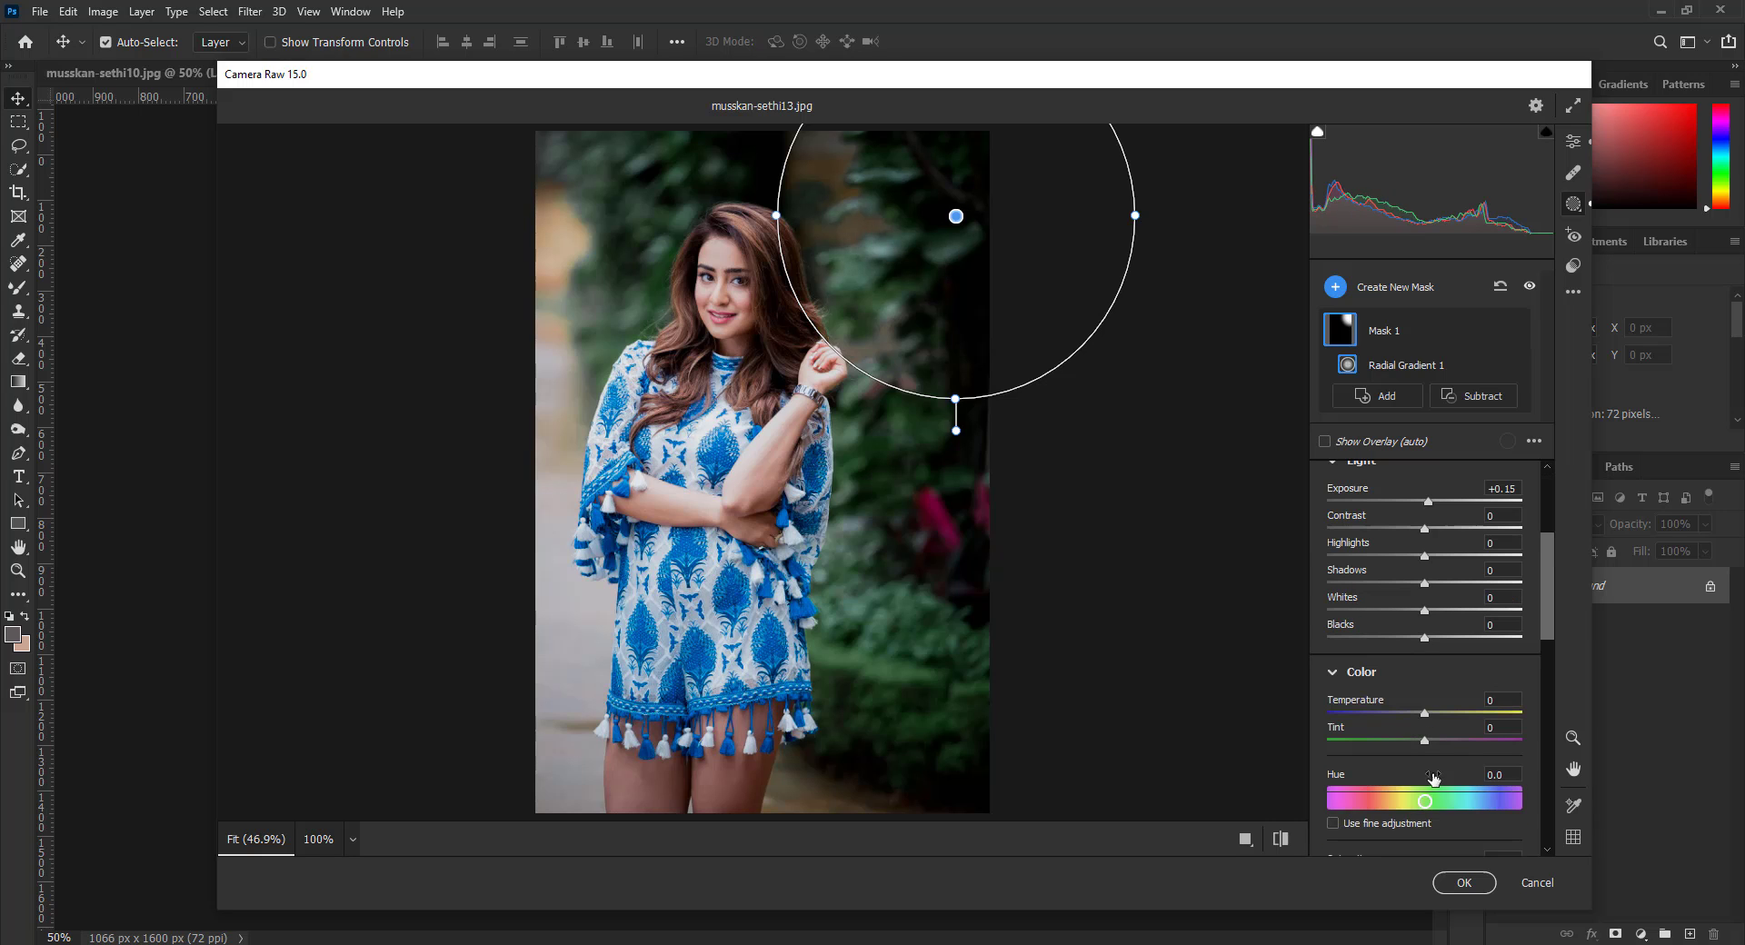
pyautogui.moveTo(1425, 636); pyautogui.dragTo(1525, 614)
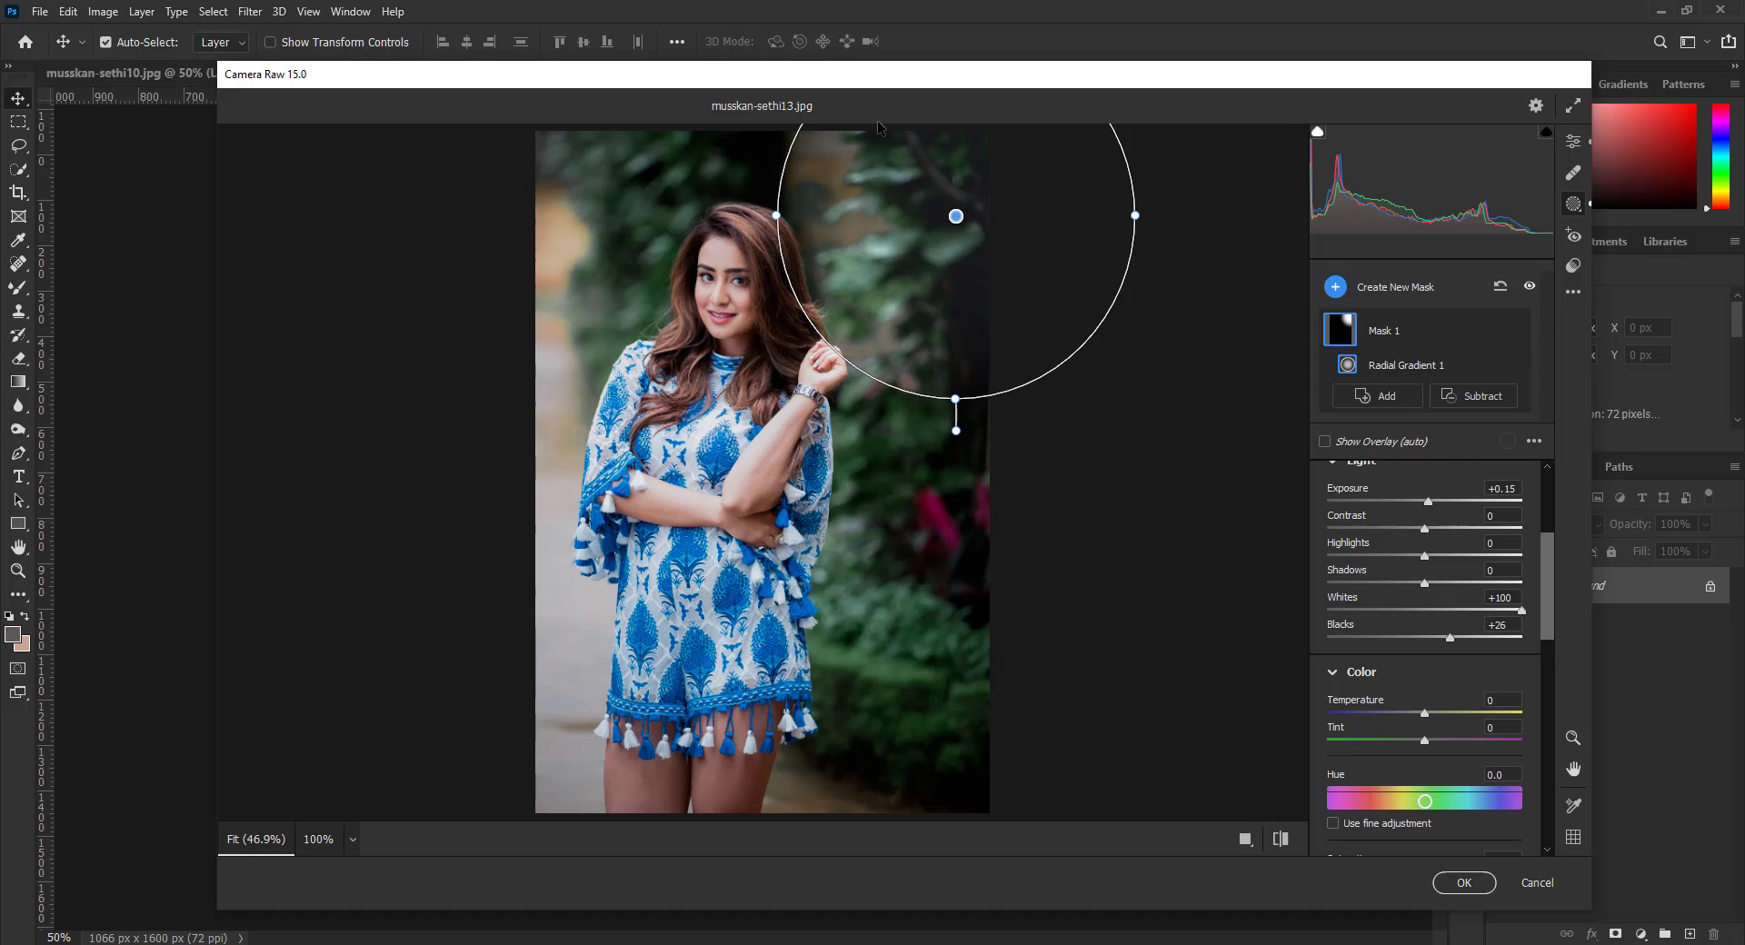
# Step: Move the radial mask over the portrait's left edge beside the woman's shoulder and apply the Camera Raw filter
pyautogui.moveTo(955, 214); pyautogui.dragTo(480, 418)
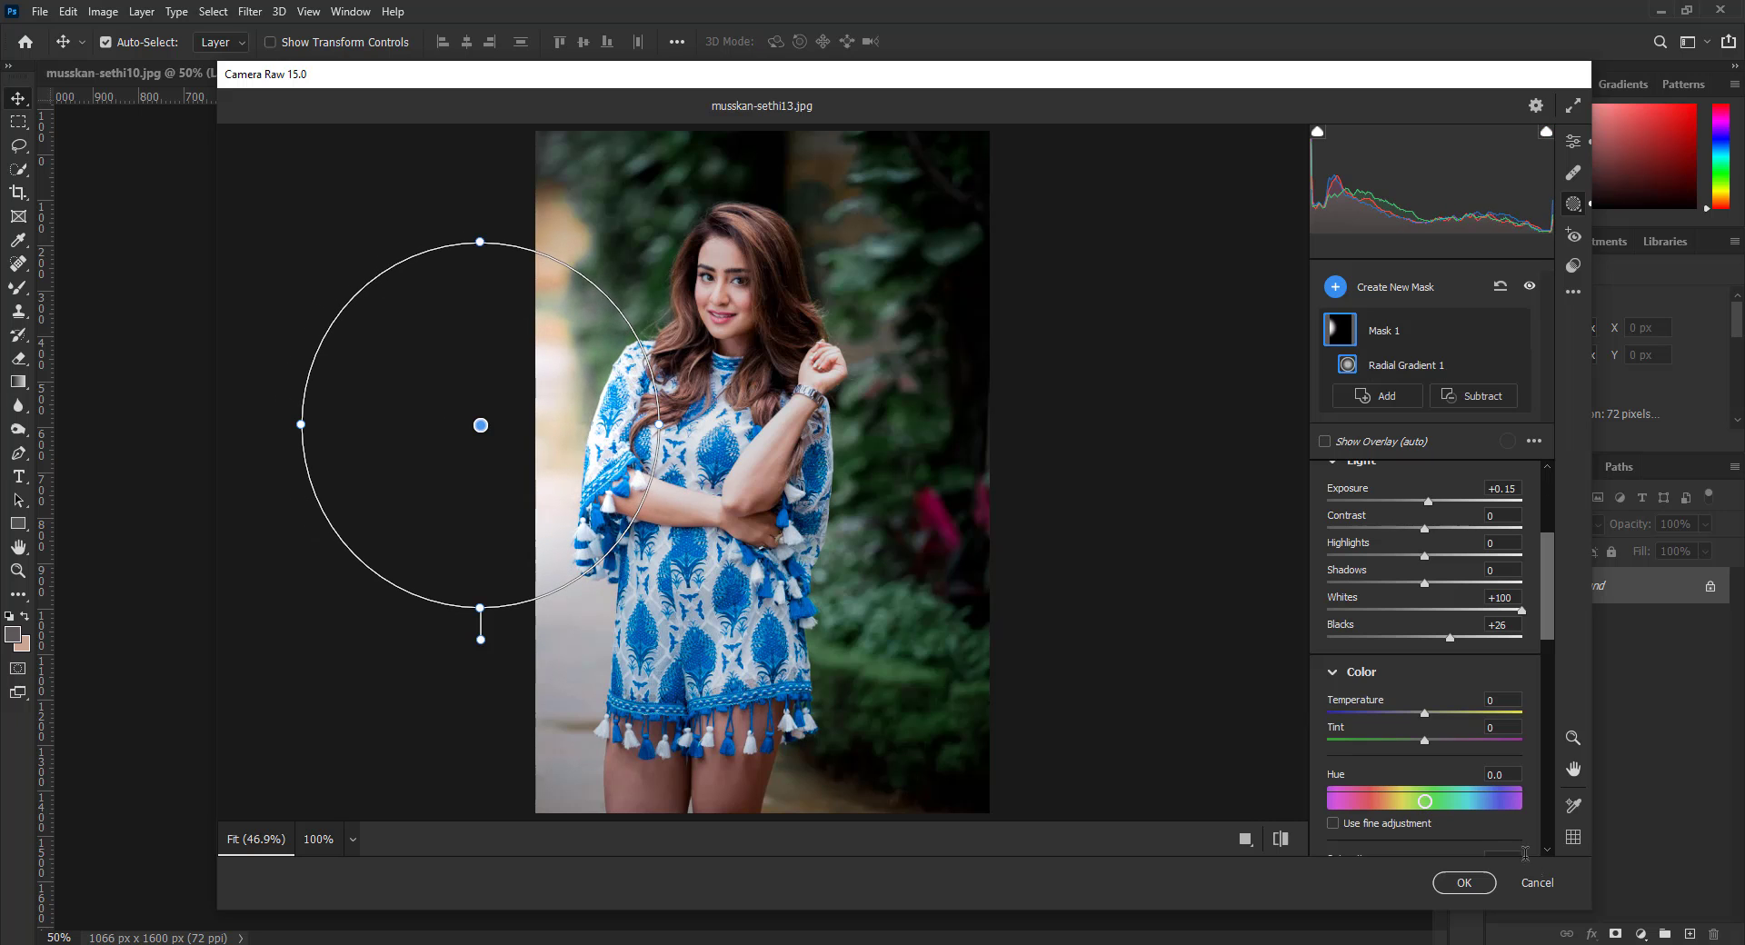
pyautogui.click(1480, 881)
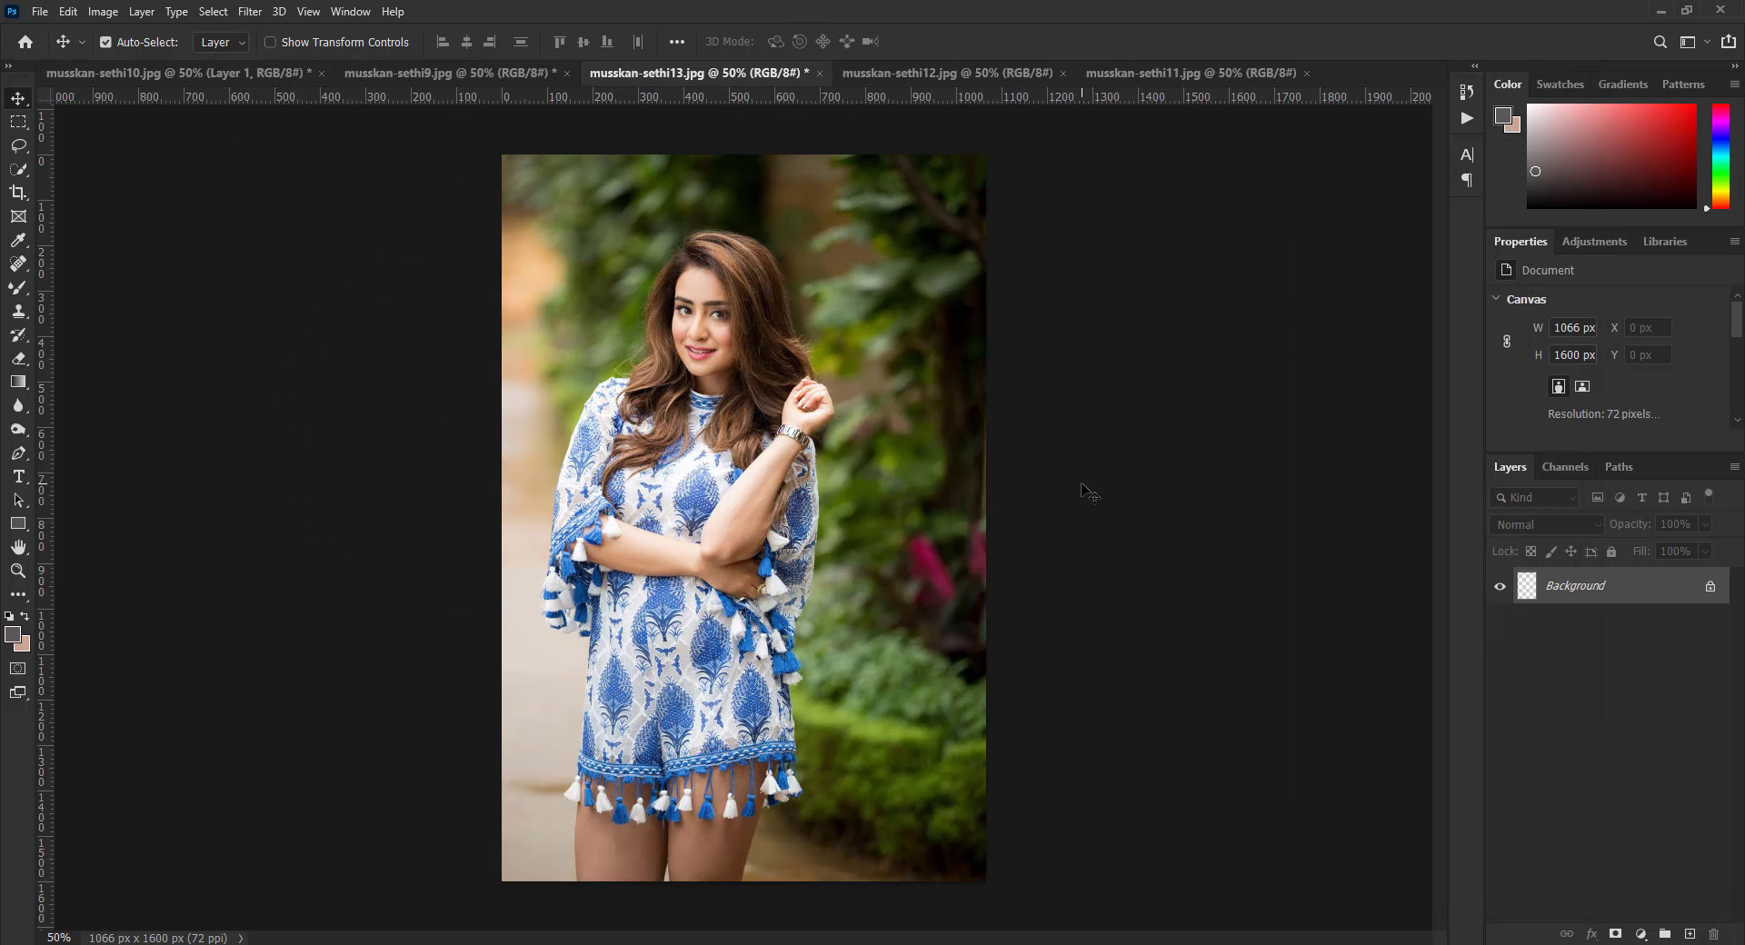
# Step: Open the portrait file ending in 12 in the Camera Raw Filter and paste the copied edit settings
pyautogui.click(945, 77)
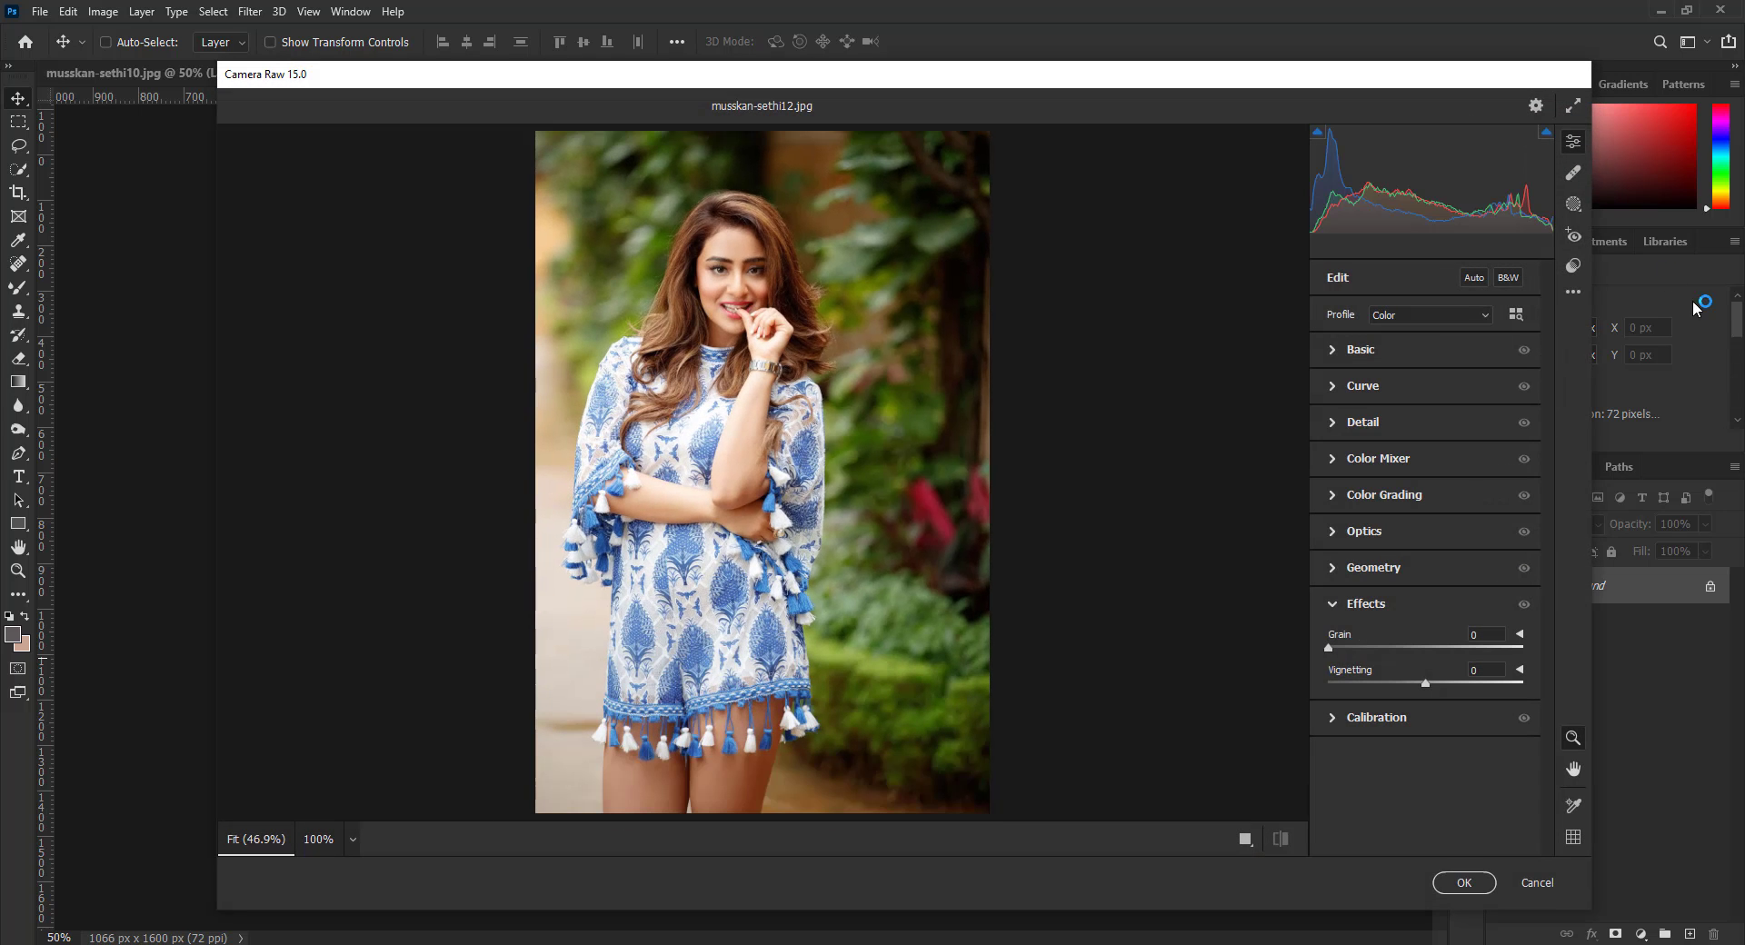
pyautogui.click(1573, 291)
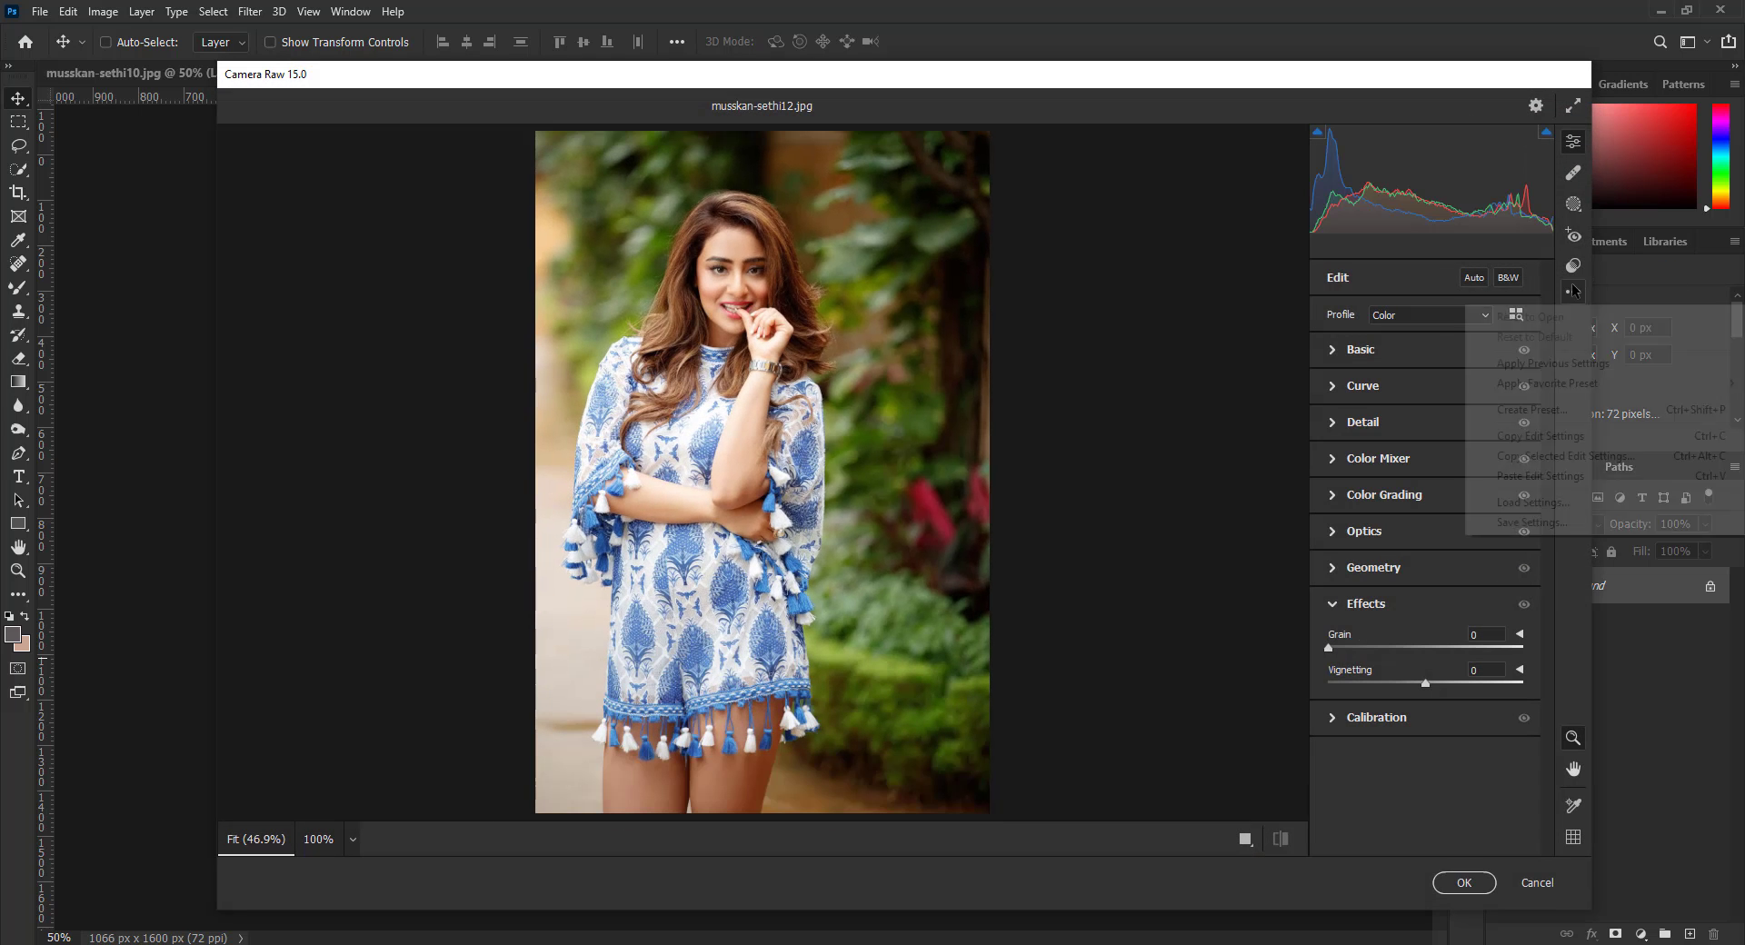
pyautogui.click(1538, 477)
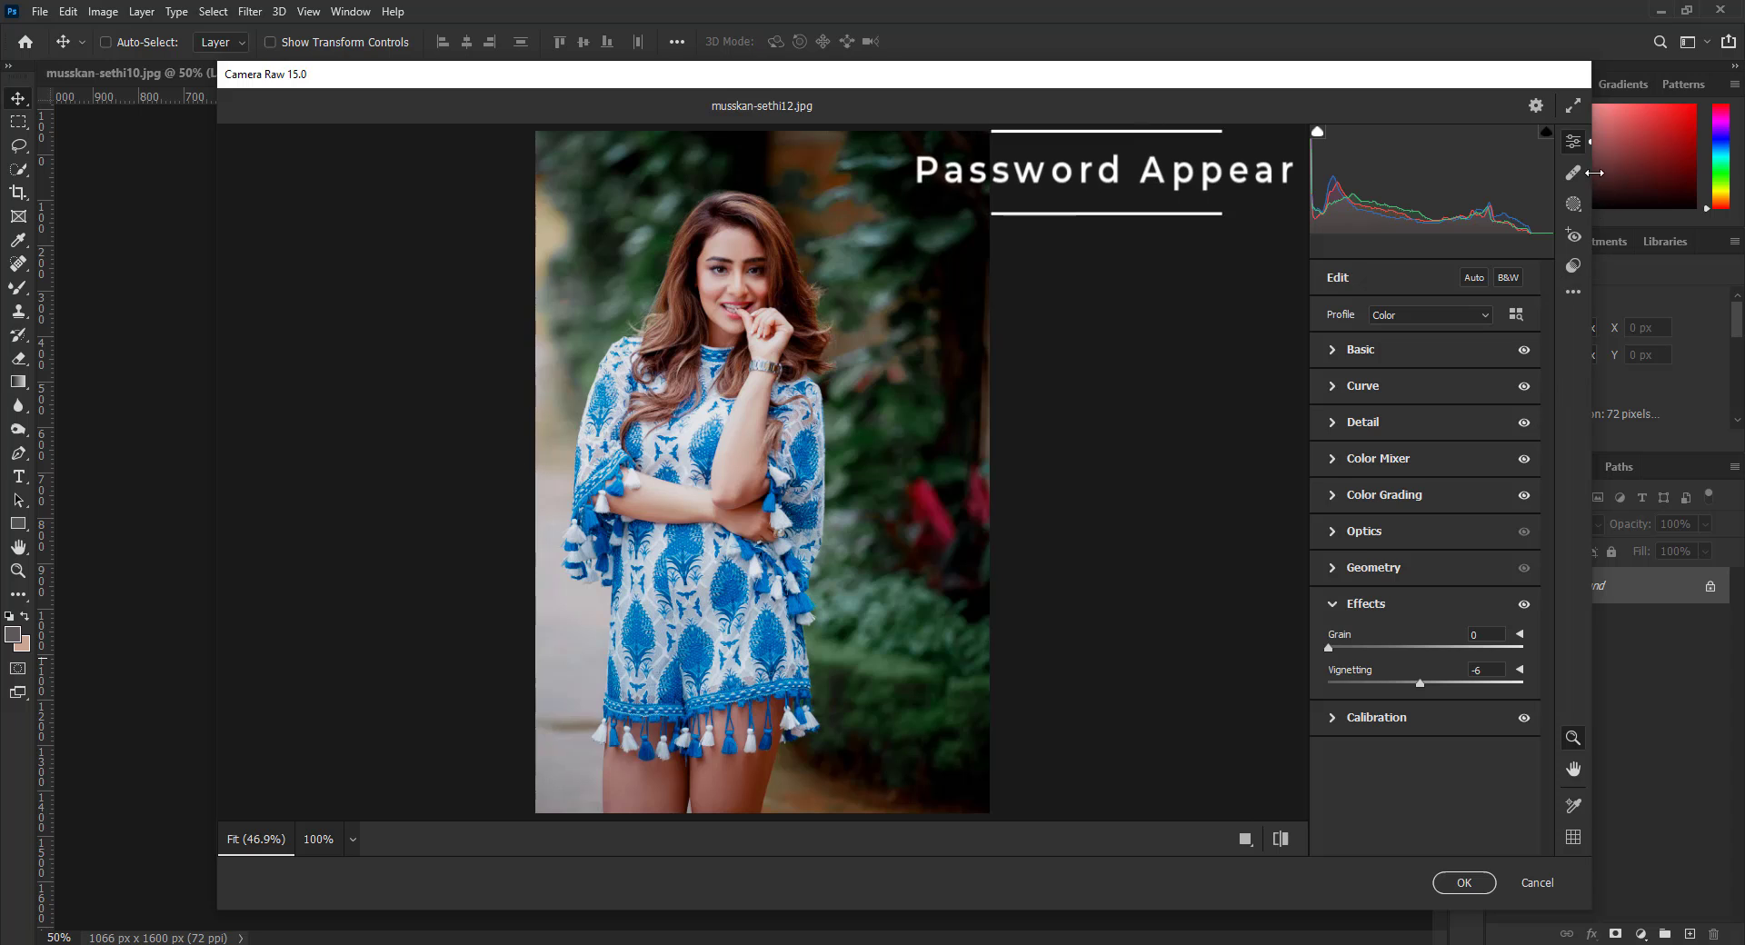
# Step: Add a radial gradient mask overlapping the portrait's left edge with exposure +0.80, whites +71 and blacks +64, and apply the filter
pyautogui.click(1574, 204)
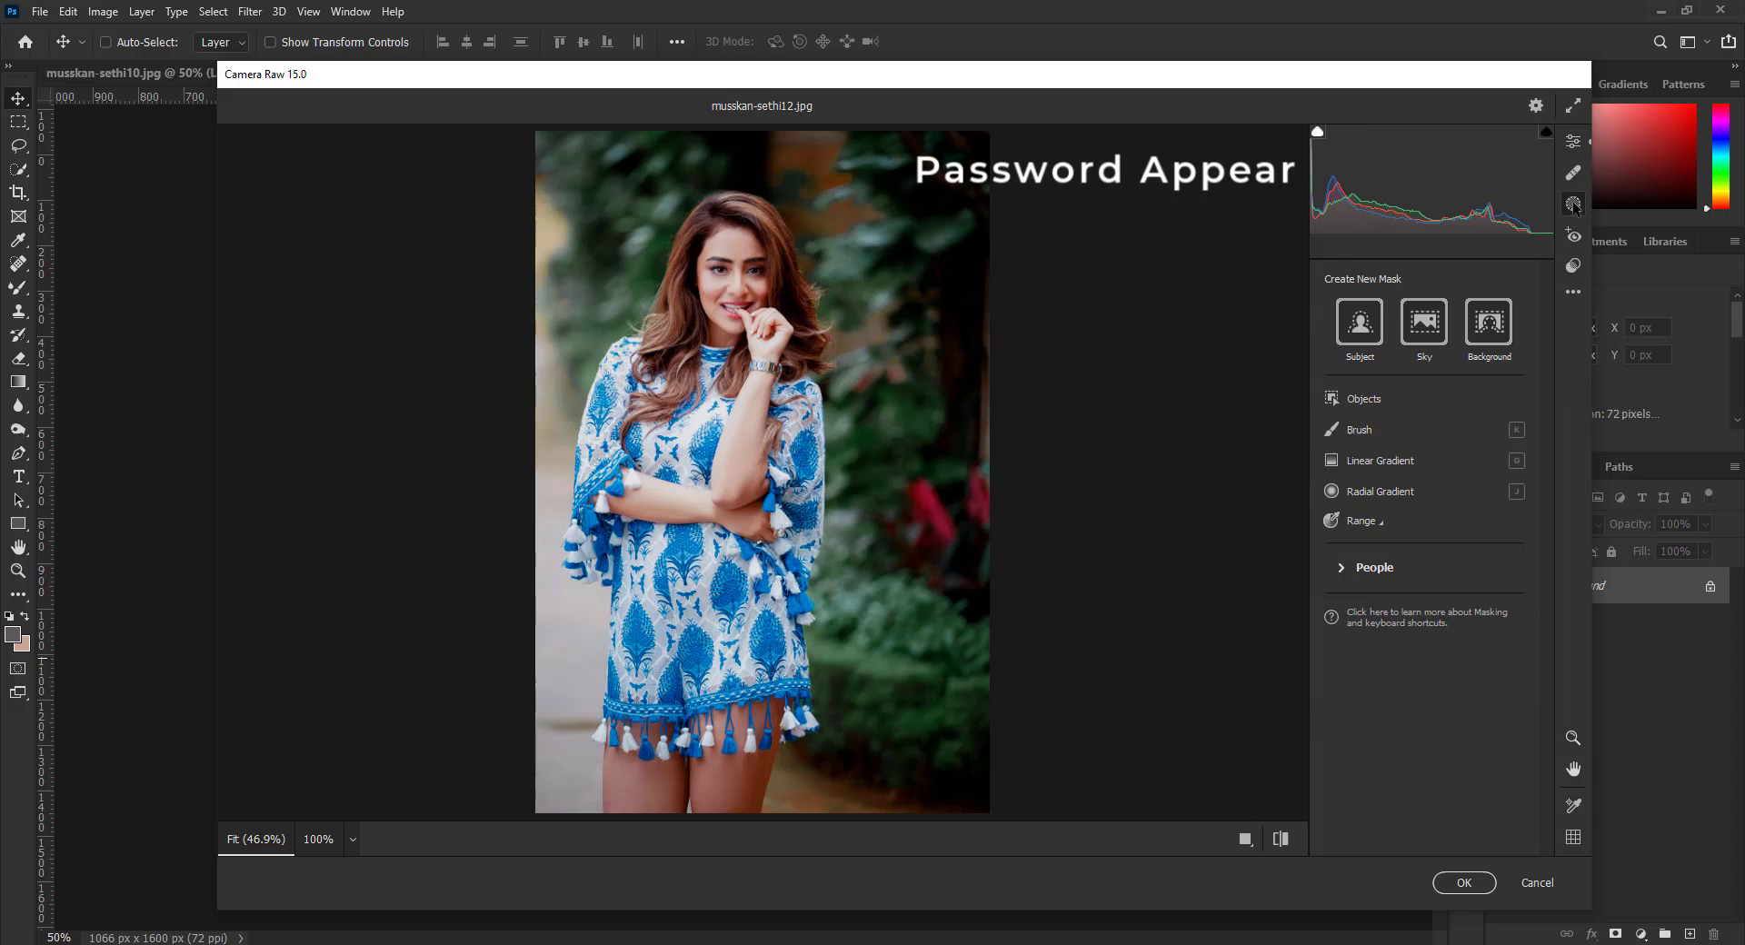
pyautogui.click(1370, 493)
pyautogui.moveTo(515, 300); pyautogui.dragTo(387, 410)
pyautogui.moveTo(1427, 724); pyautogui.dragTo(1492, 724)
pyautogui.scroll(-1, 1438, 805)
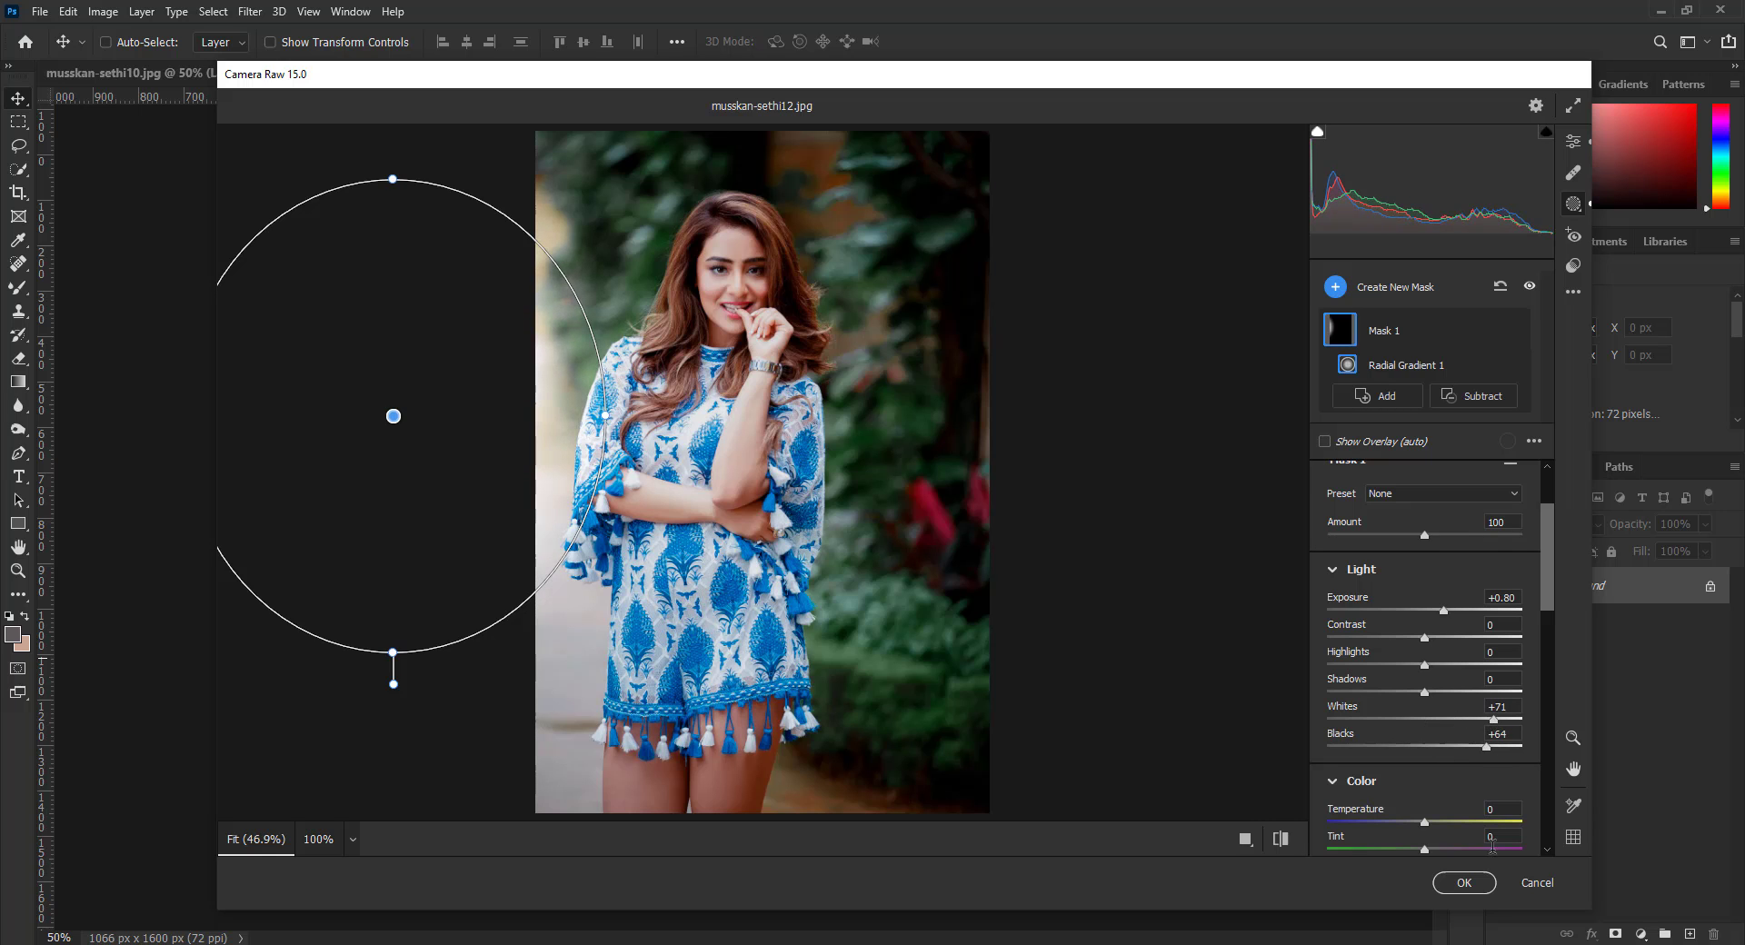
pyautogui.click(1464, 882)
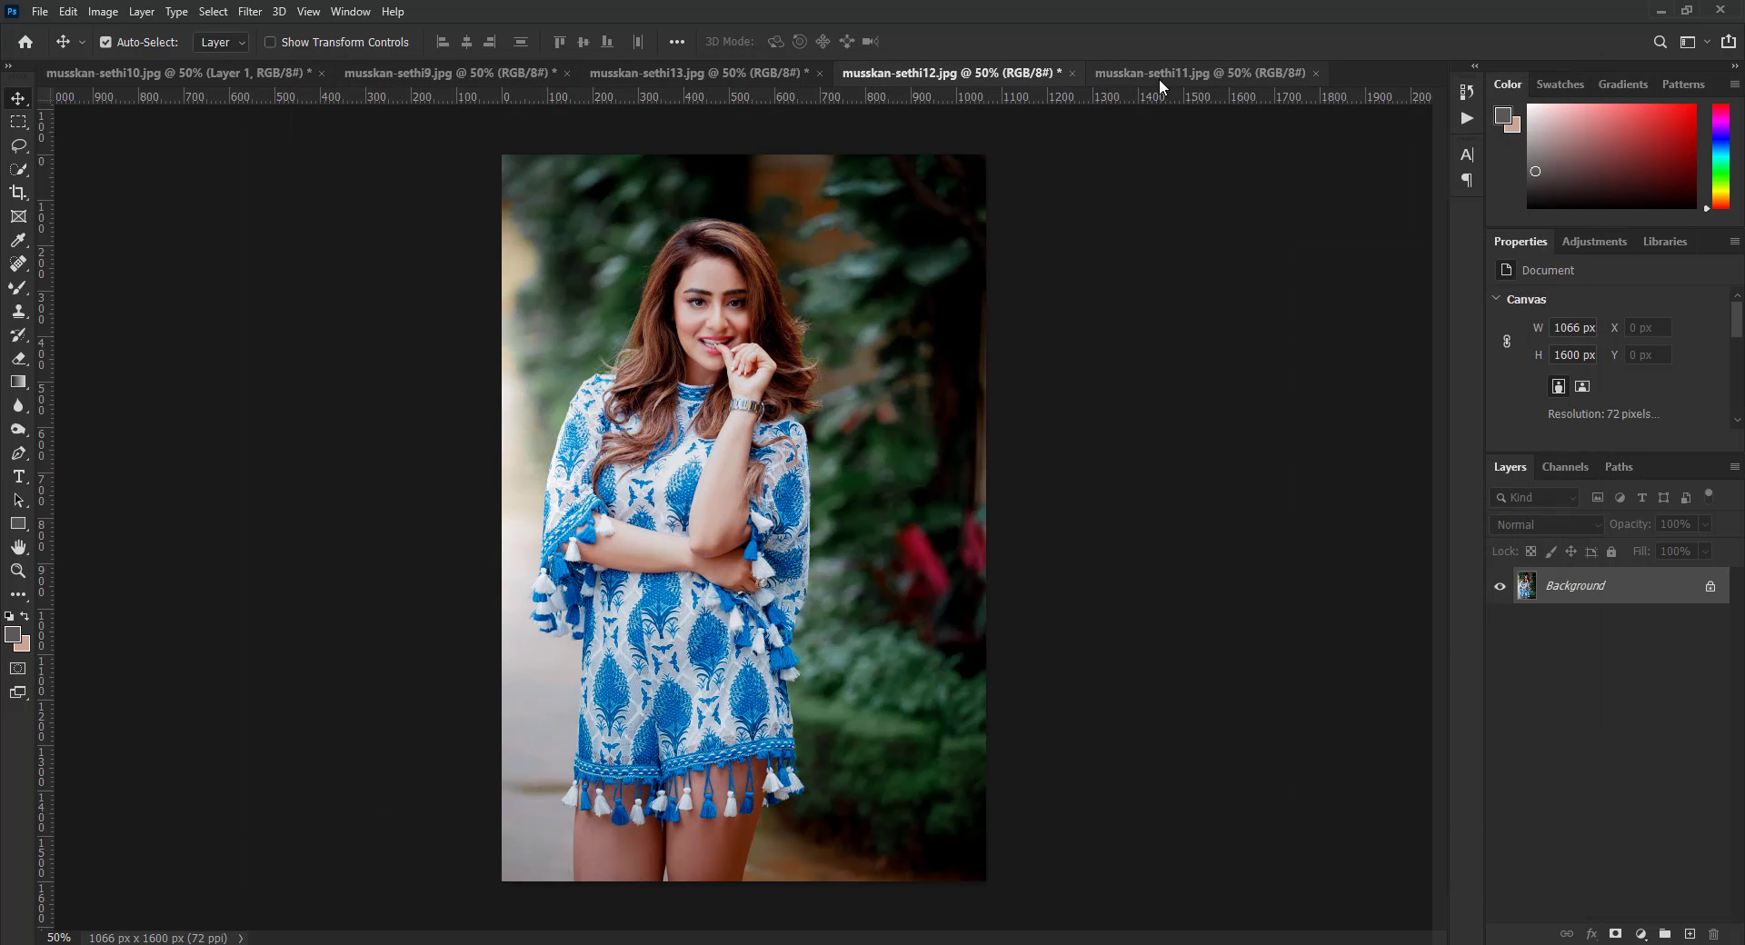
# Step: Open the portrait file ending in 11 in the Camera Raw Filter and paste the copied edit settings
pyautogui.click(1161, 78)
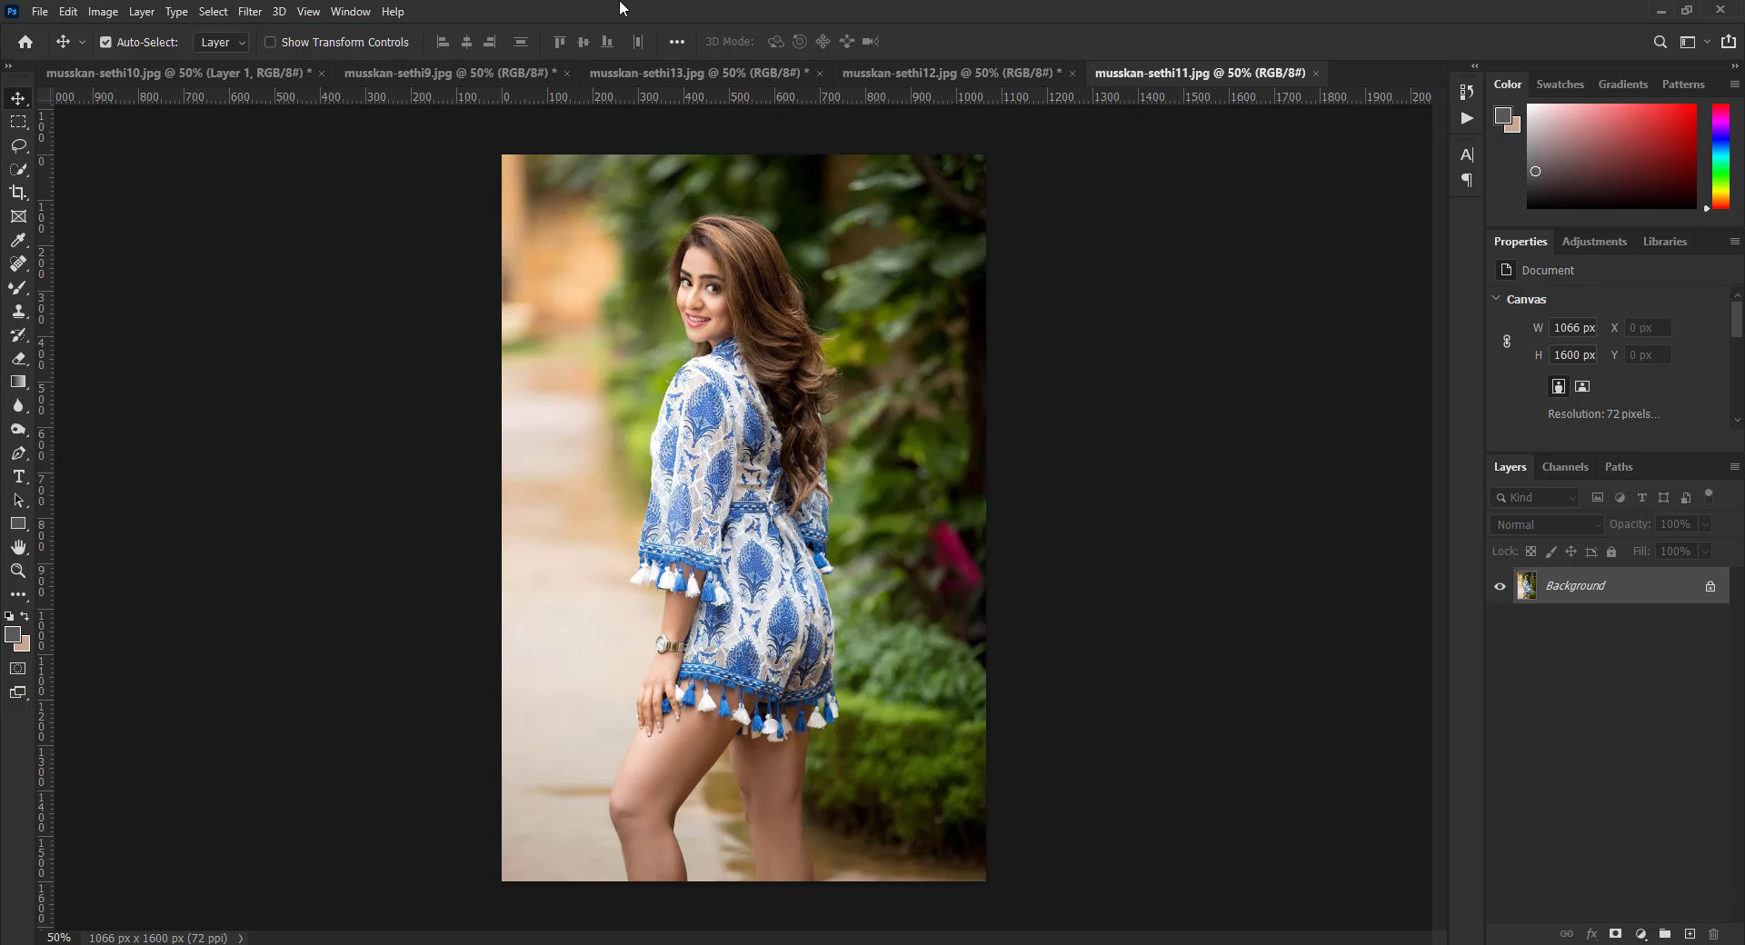
pyautogui.click(250, 11)
pyautogui.click(340, 146)
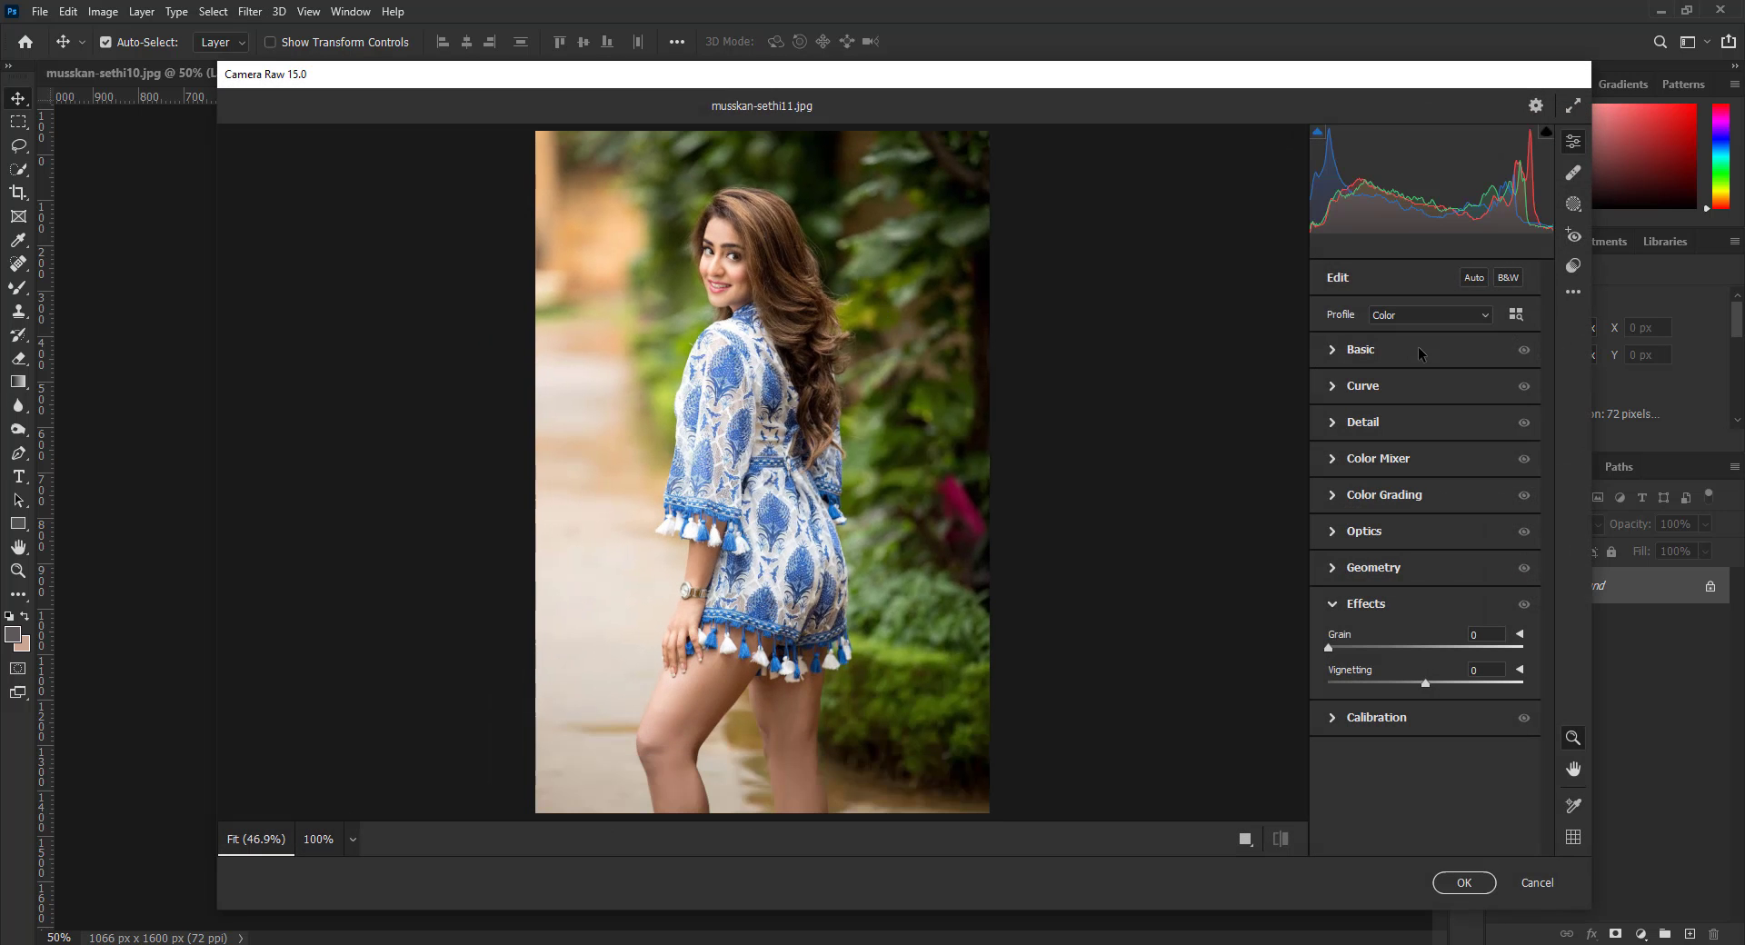
pyautogui.click(1573, 295)
pyautogui.click(1564, 479)
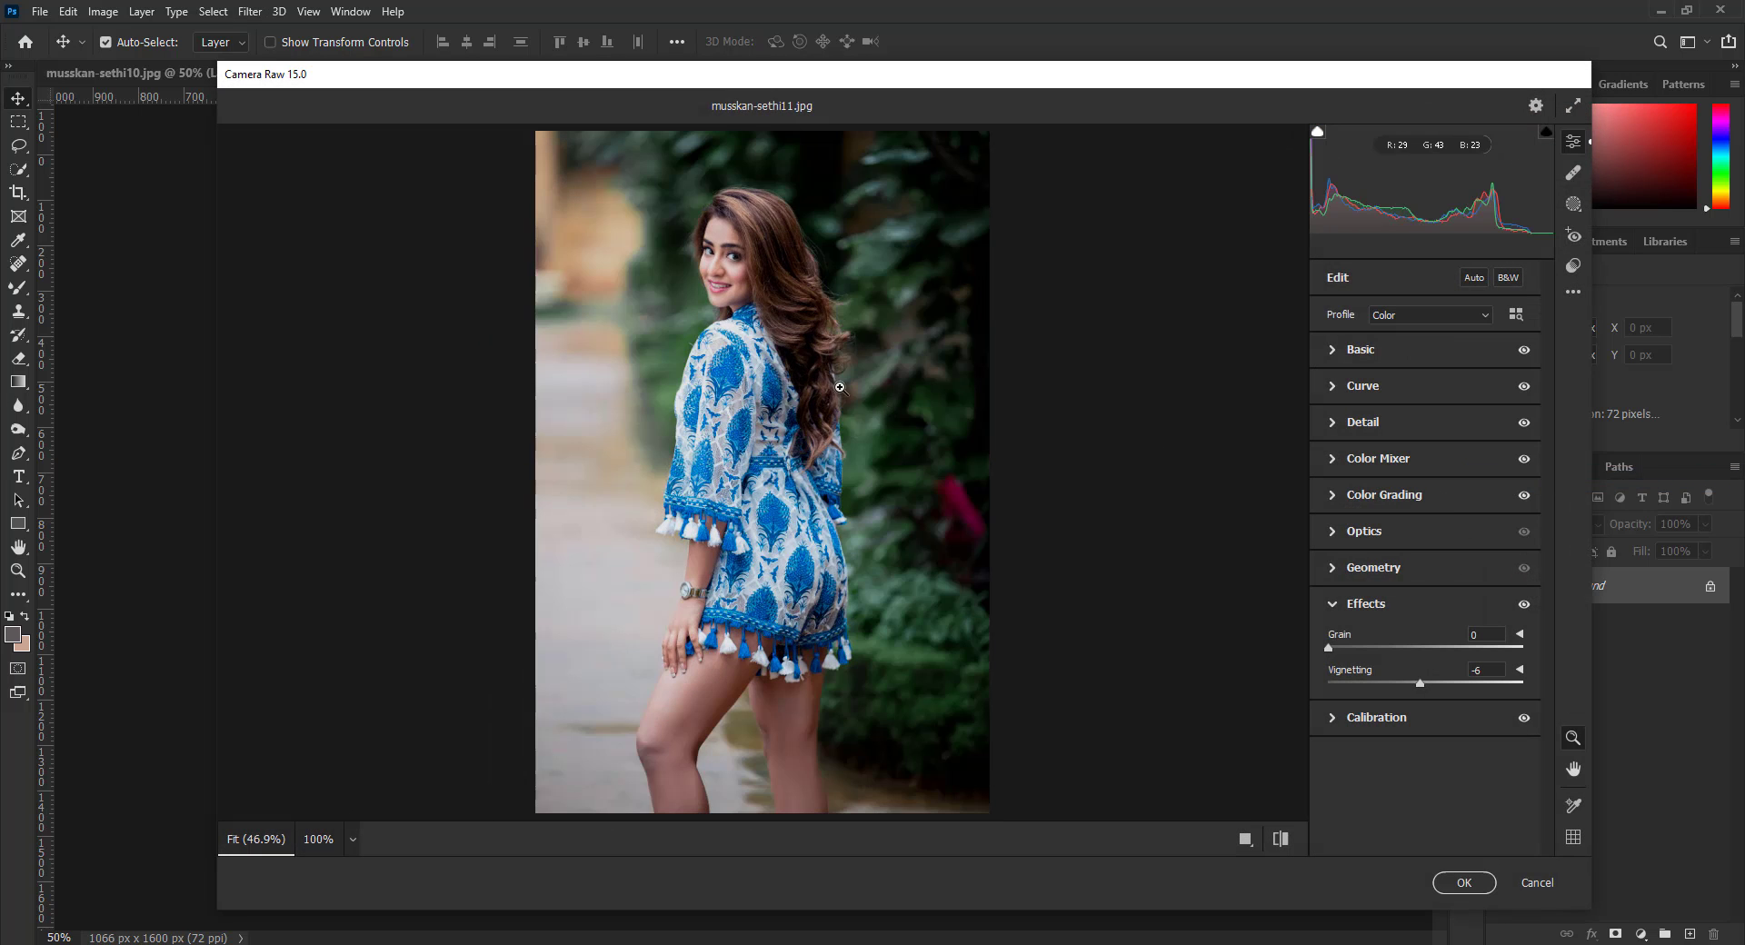
# Step: Create a tall radial gradient mask covering the pathway along the left side of the portrait, behind the woman
pyautogui.click(1574, 203)
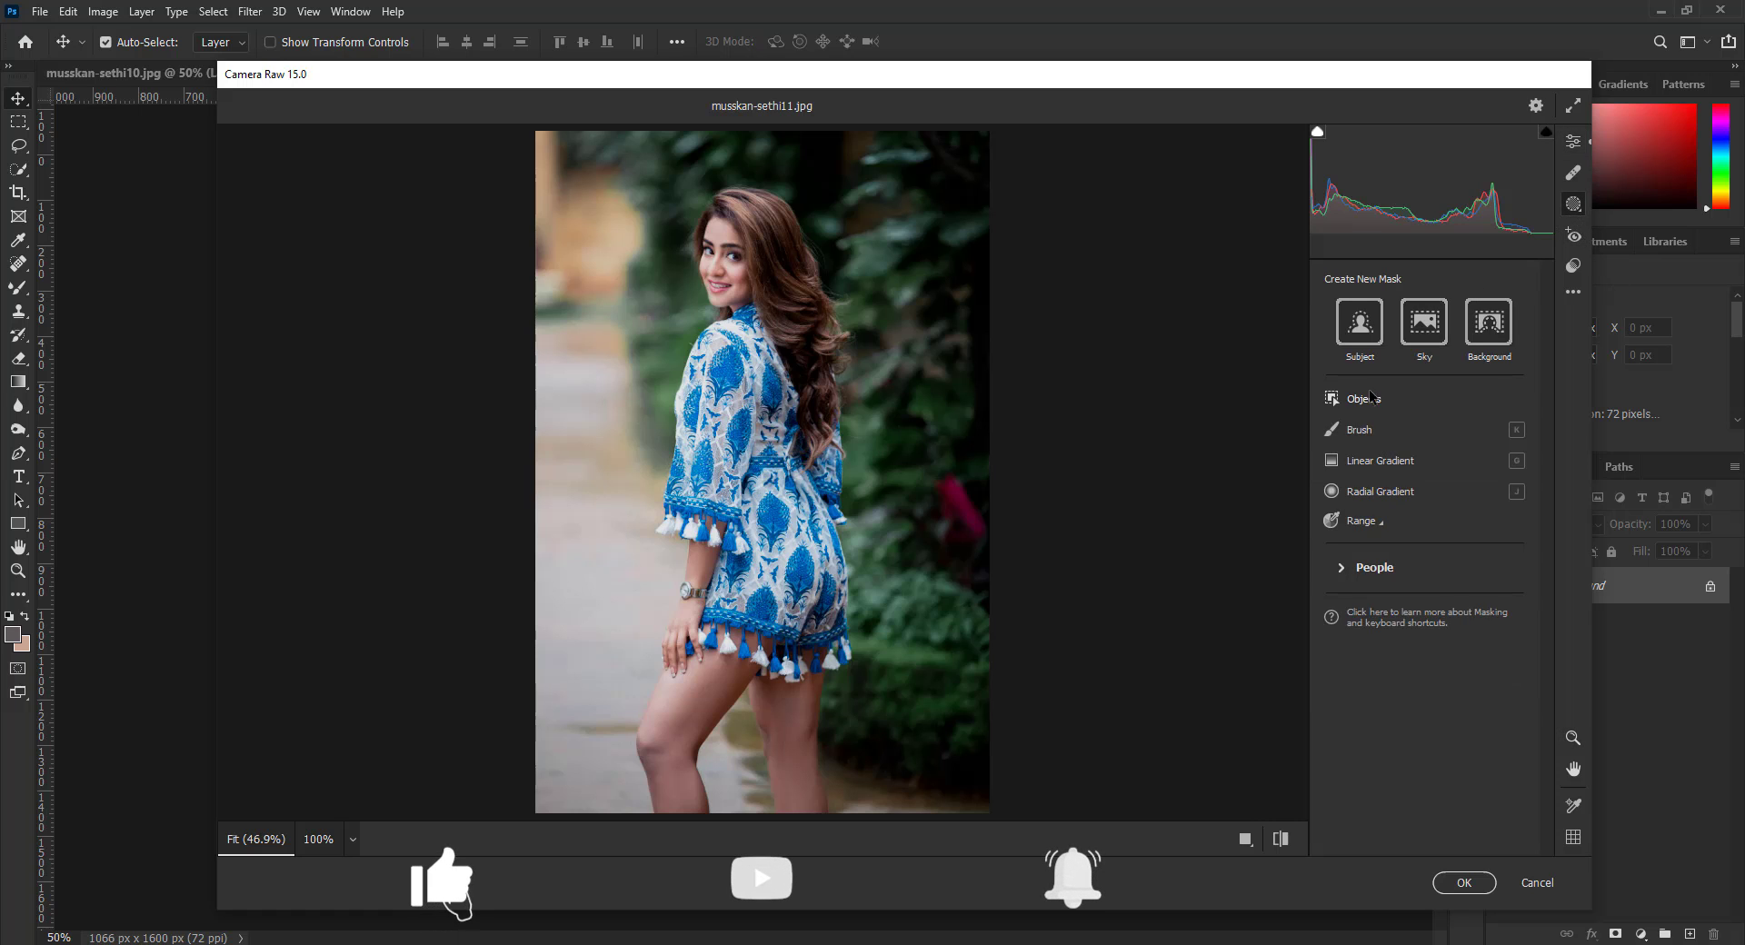
pyautogui.click(1368, 489)
pyautogui.moveTo(404, 323); pyautogui.dragTo(595, 679)
# Step: Set the radial mask's exposure to +1.90, whites to +35 and blacks to -21, shift it slightly downward and apply the filter
pyautogui.moveTo(1447, 719); pyautogui.dragTo(1404, 746)
pyautogui.scroll(-2, 1473, 741)
pyautogui.click(1462, 746)
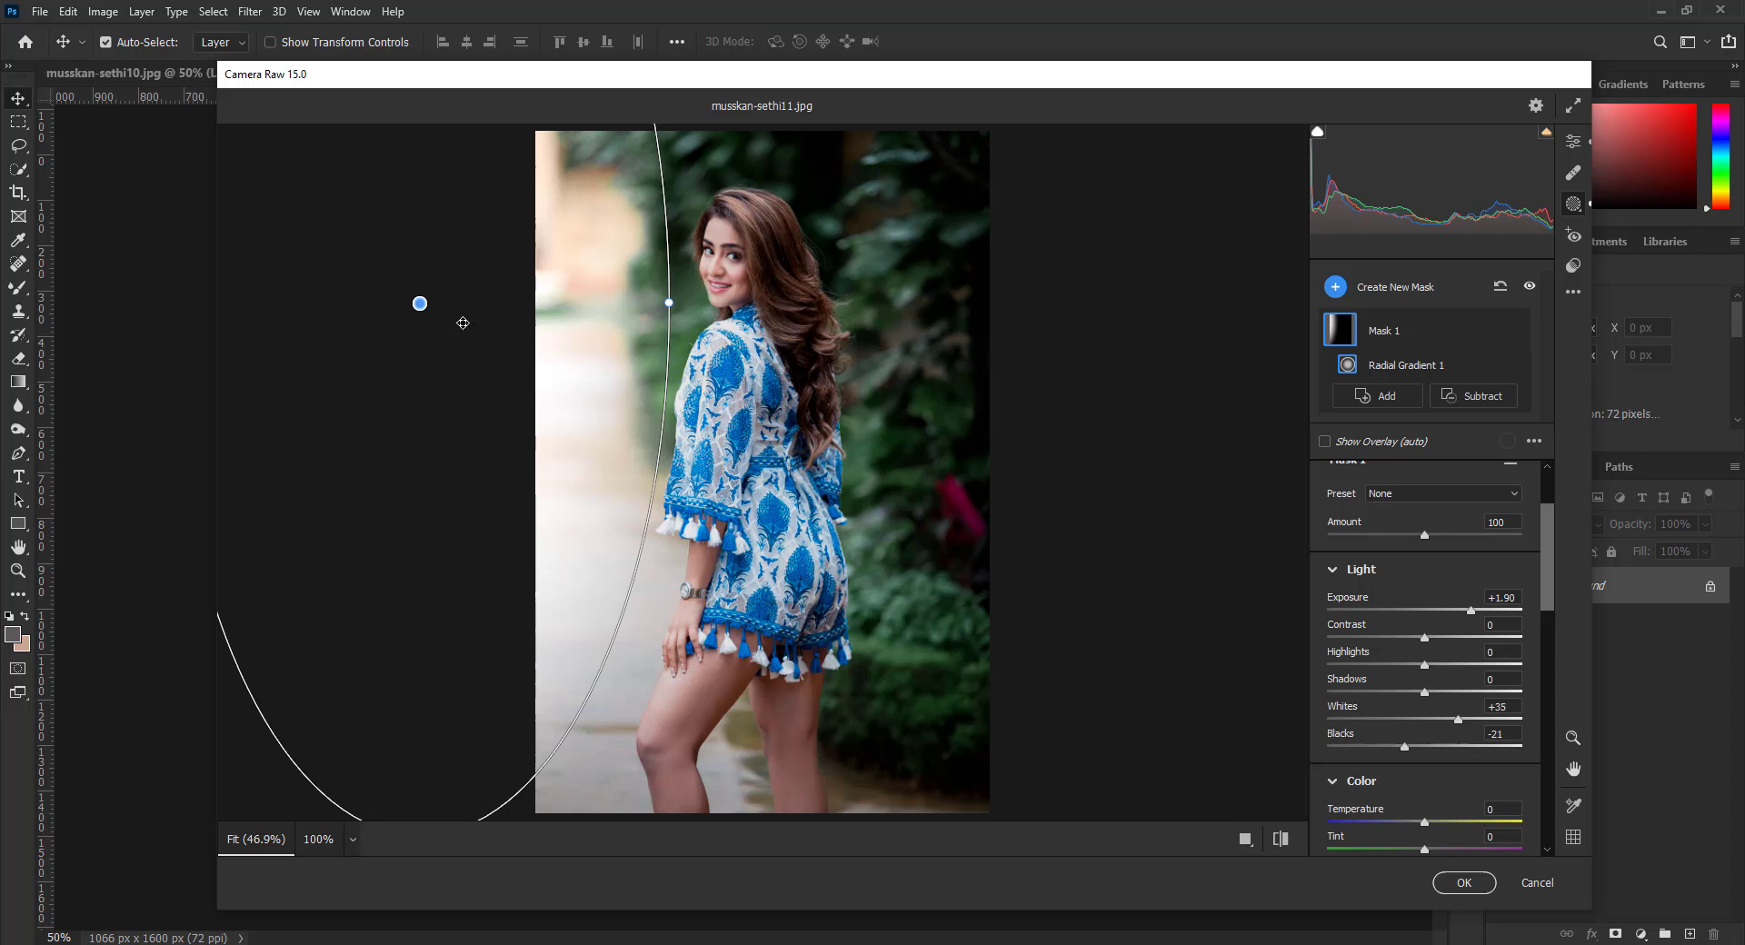
pyautogui.moveTo(419, 303); pyautogui.dragTo(408, 431)
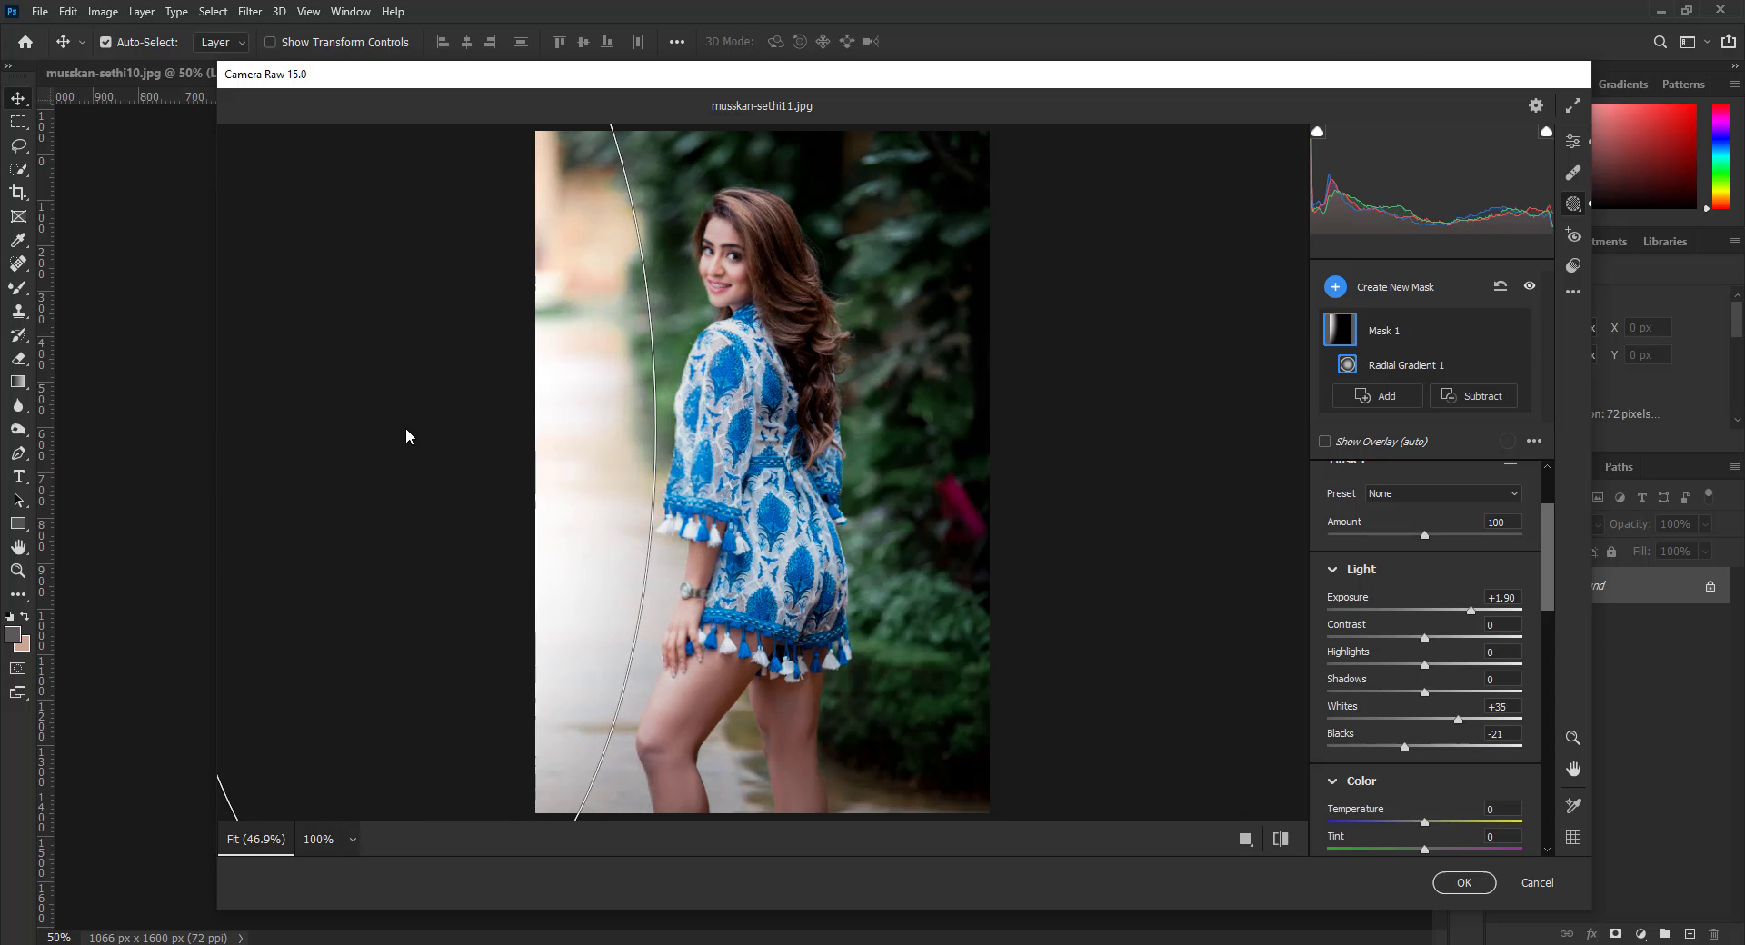
pyautogui.click(1466, 882)
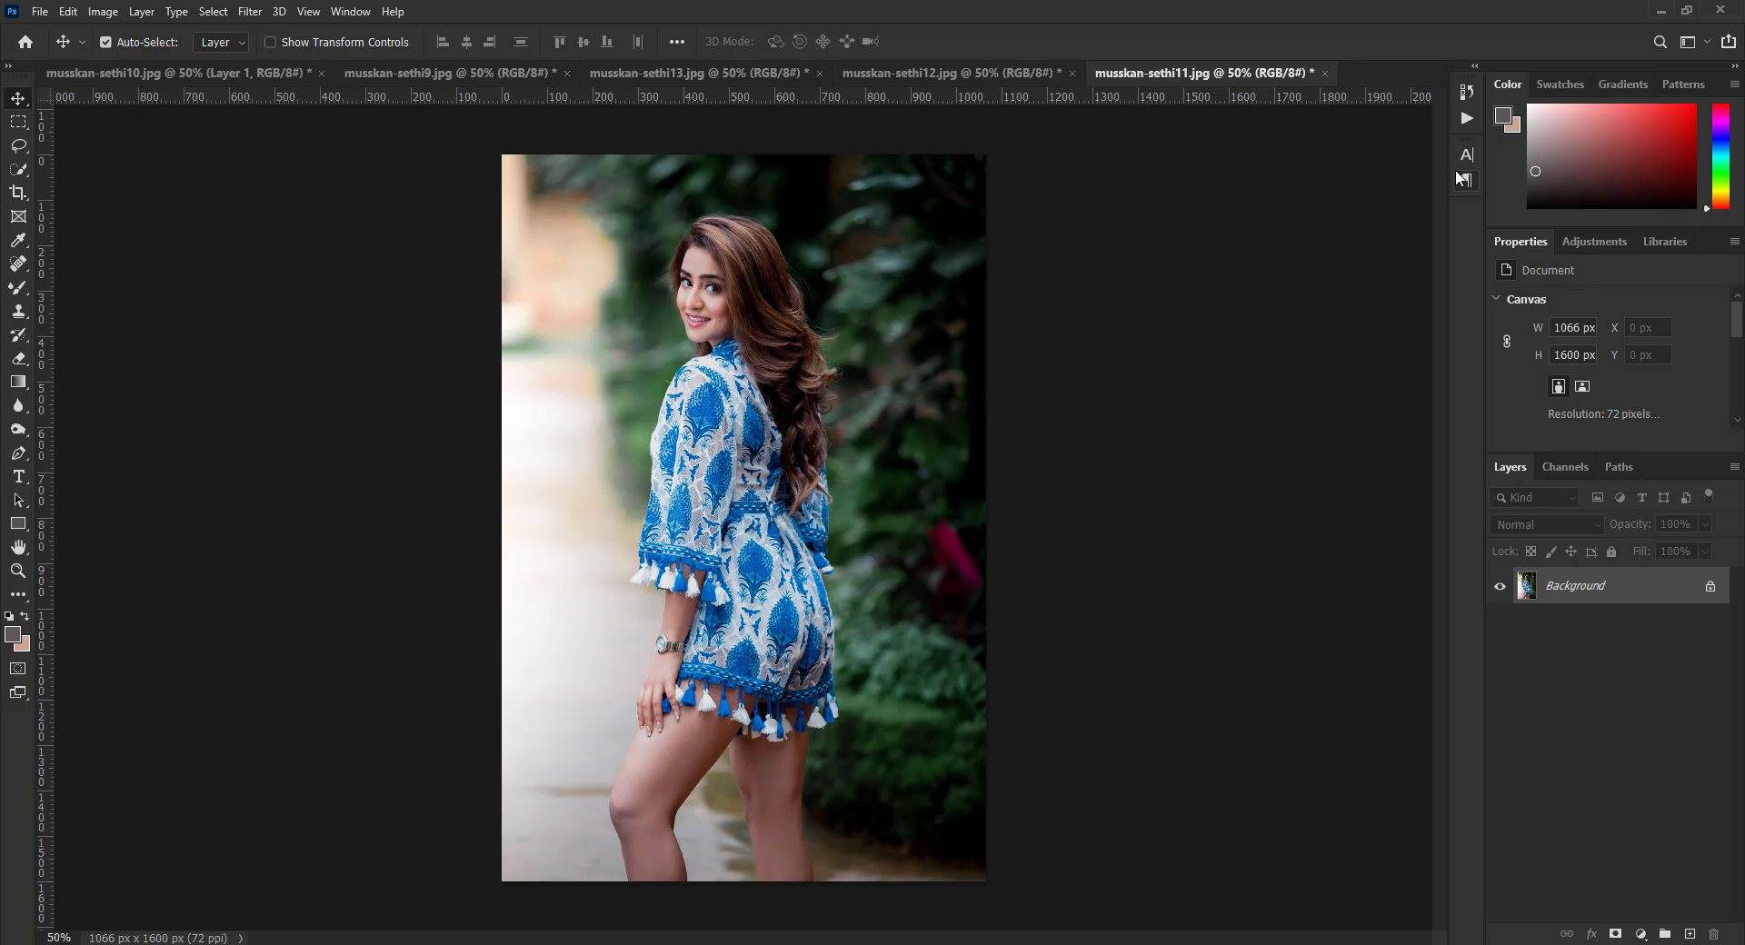
# Step: Review the edited portraits in the files ending in 12, 13, 9 and 10 in turn
pyautogui.click(878, 71)
pyautogui.click(654, 72)
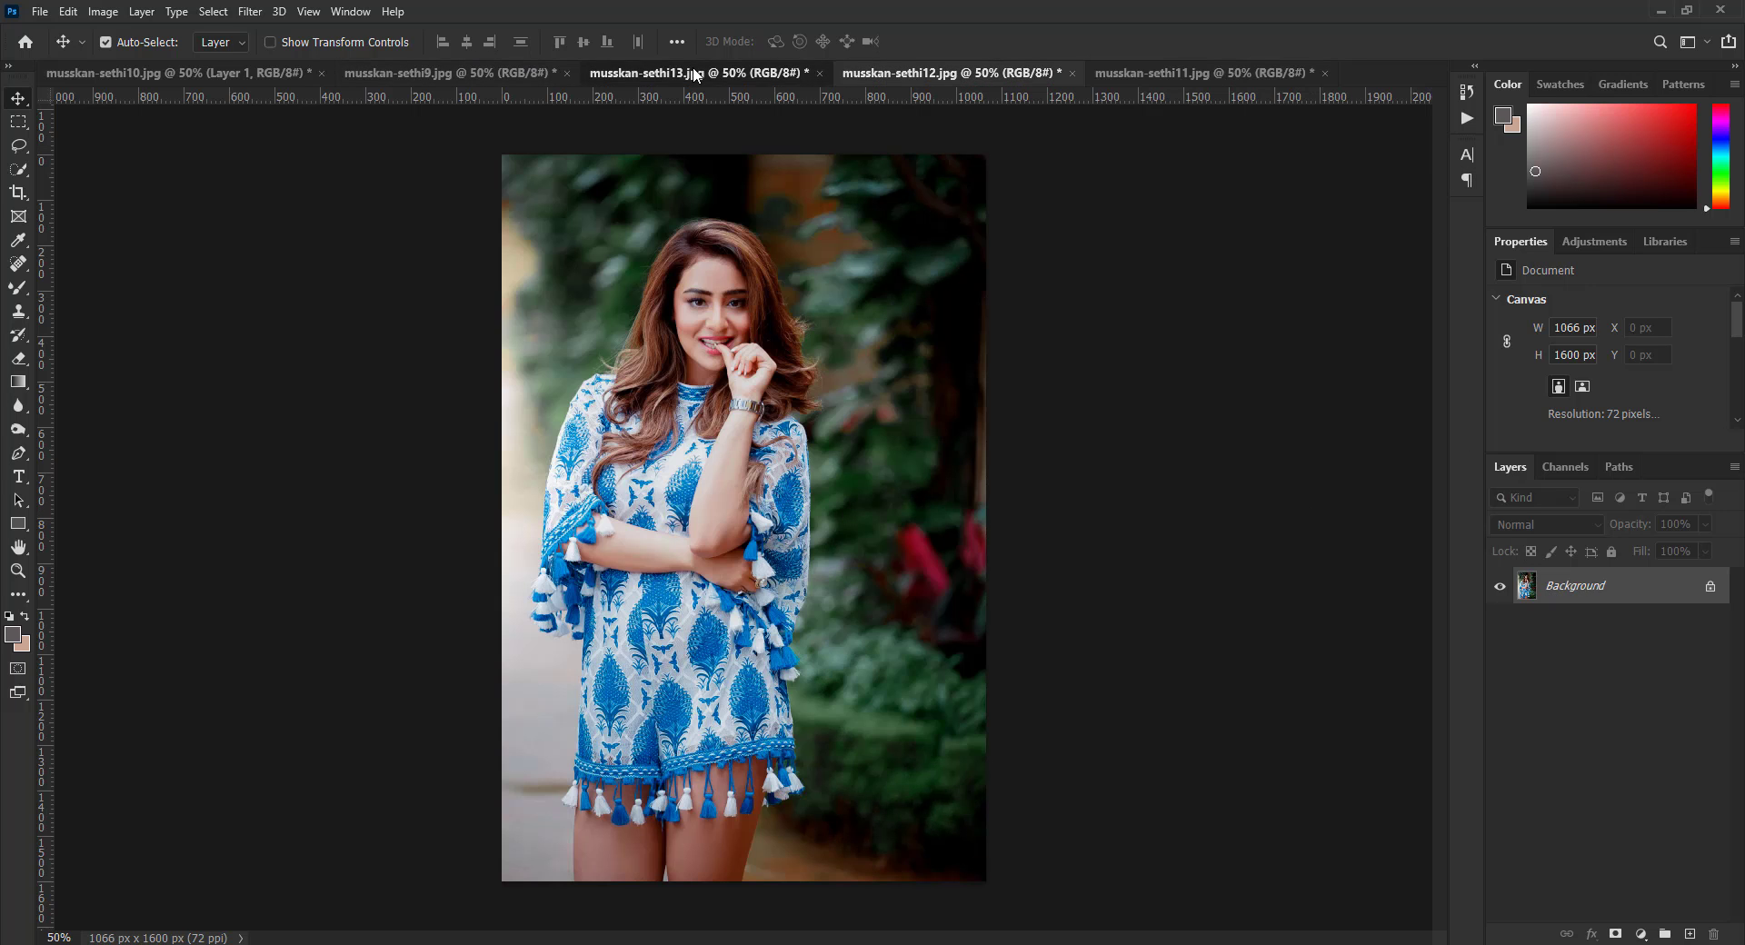
pyautogui.click(441, 73)
pyautogui.click(247, 75)
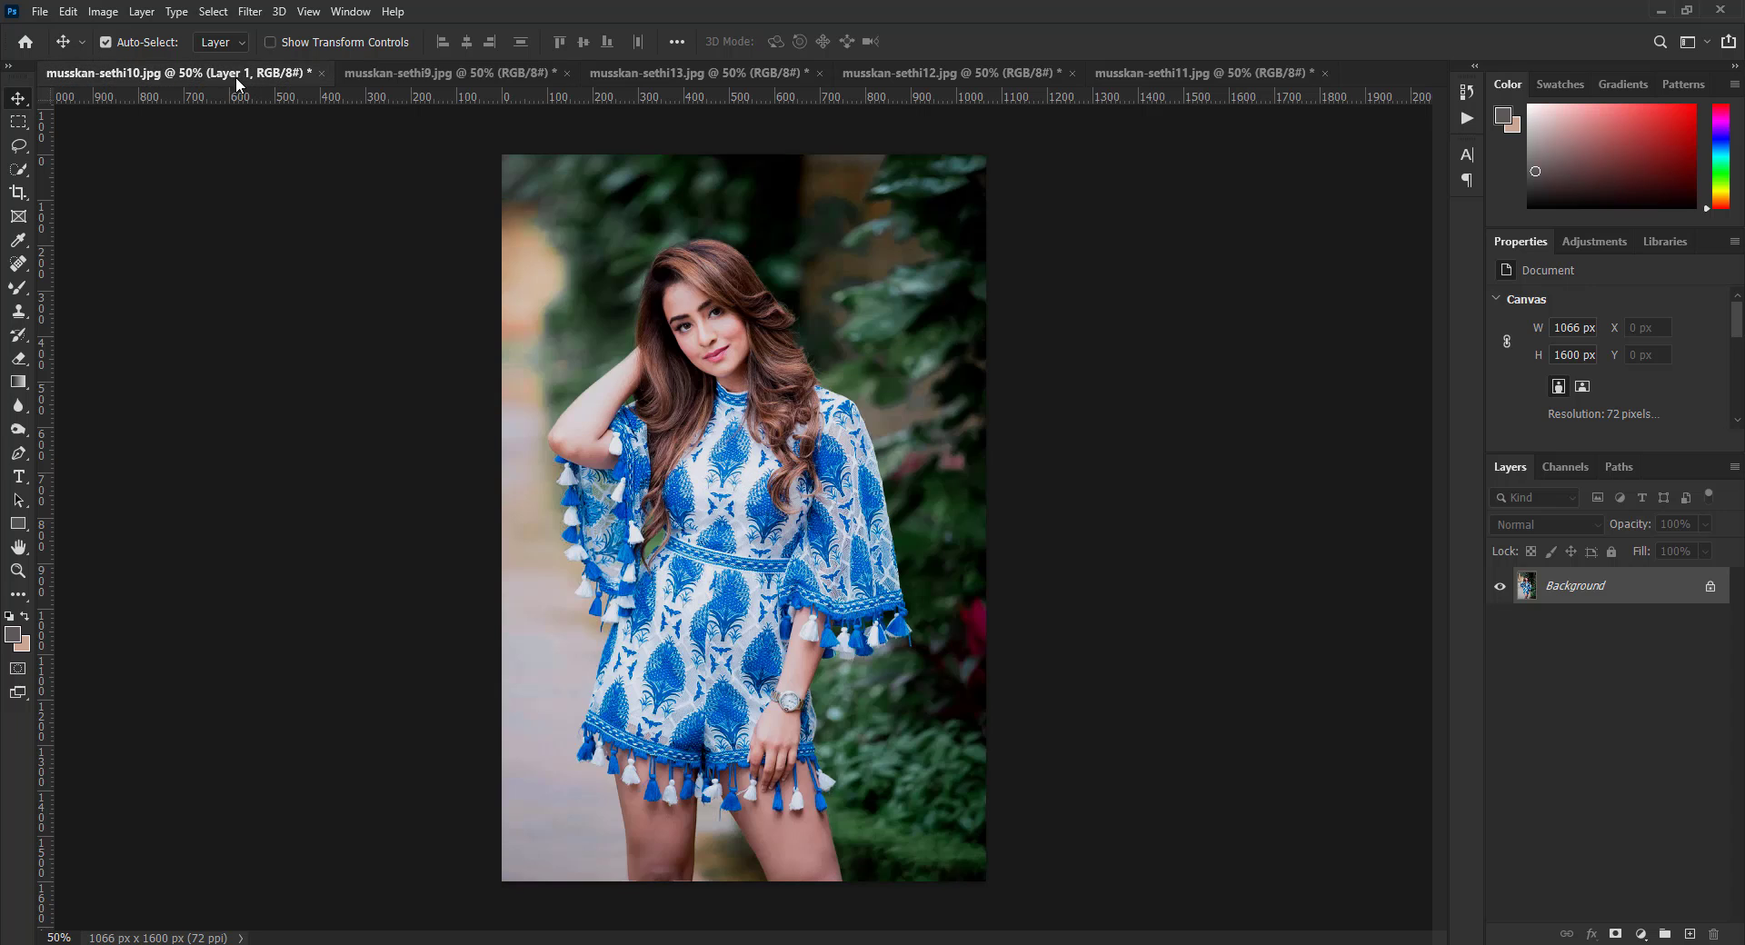
pyautogui.click(1141, 394)
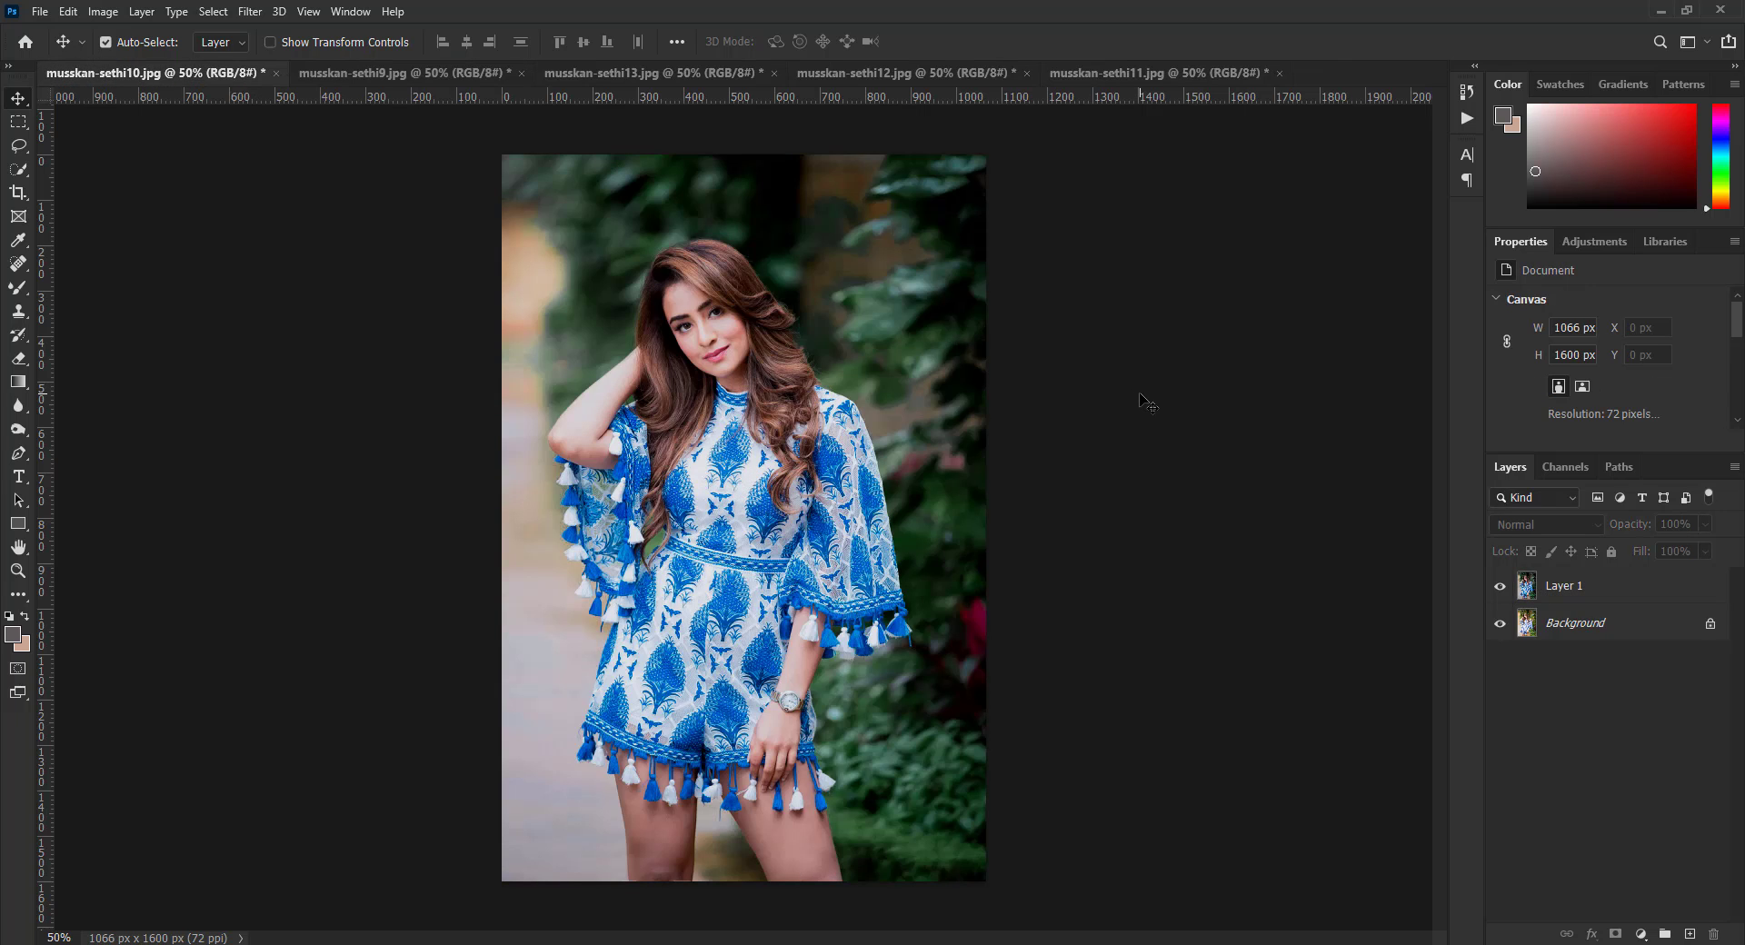